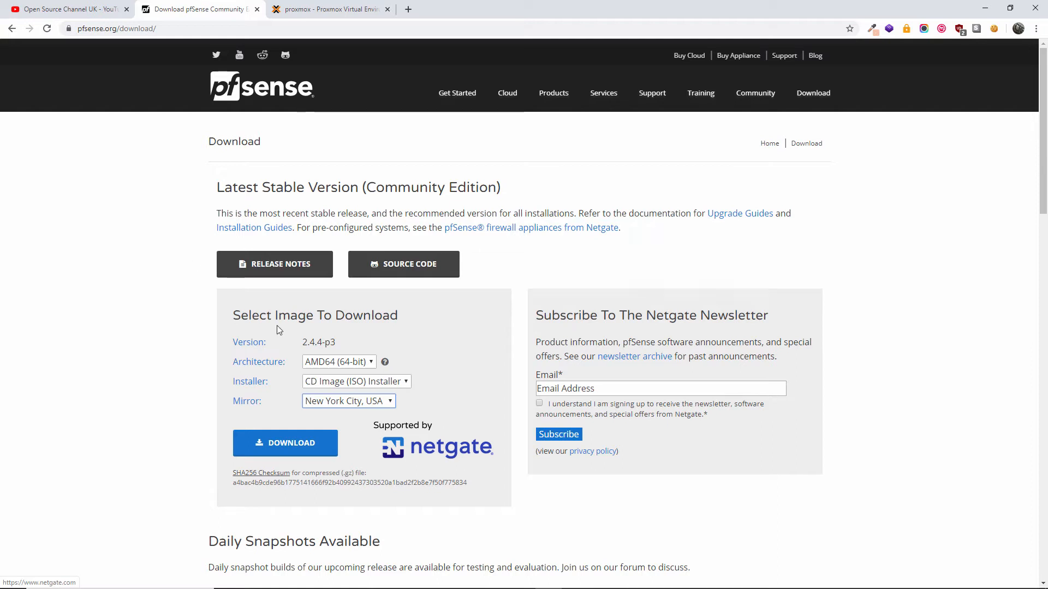
# - Switch from pfsense.org to the Open Source Channel UK YouTube tab
pyautogui.click(53, 5)
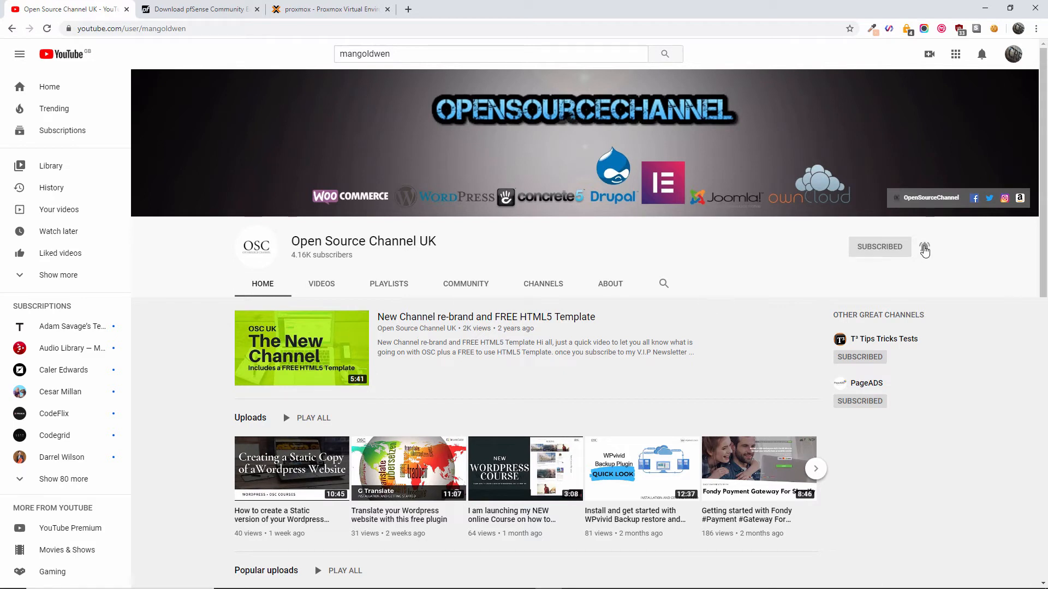
# - Enable the channel notification bell, then go back to the pfSense download tab
pyautogui.click(925, 247)
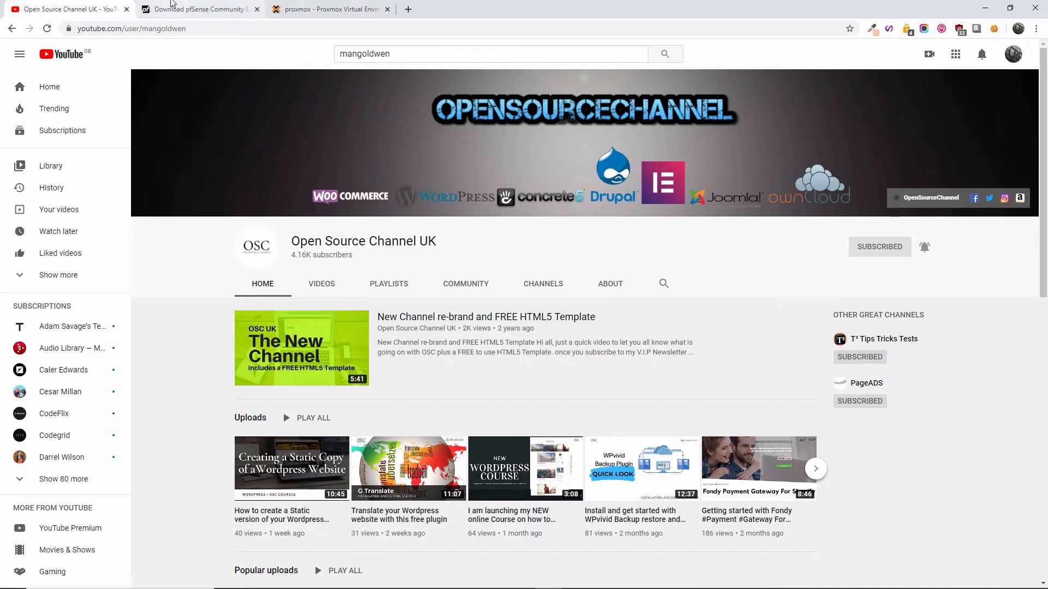
pyautogui.click(174, 6)
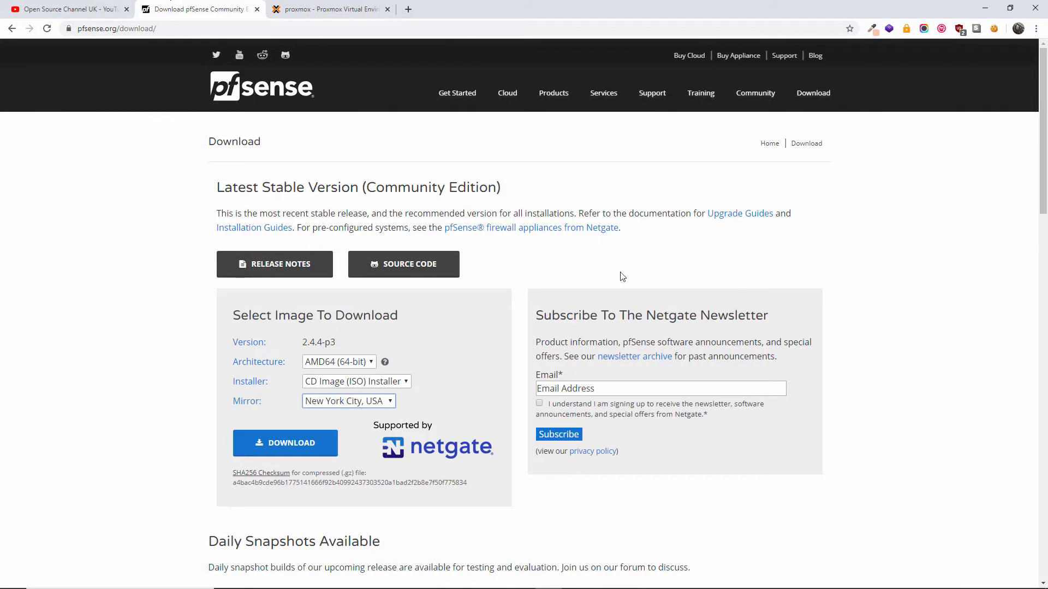
# - Download the 2.4.4-p3 AMD64 ISO from the Frankfurt, Germany mirror into Downloads
pyautogui.moveTo(1044, 186)
pyautogui.mouseDown()
pyautogui.moveTo(1043, 520)
pyautogui.moveTo(1044, 181)
pyautogui.mouseUp()
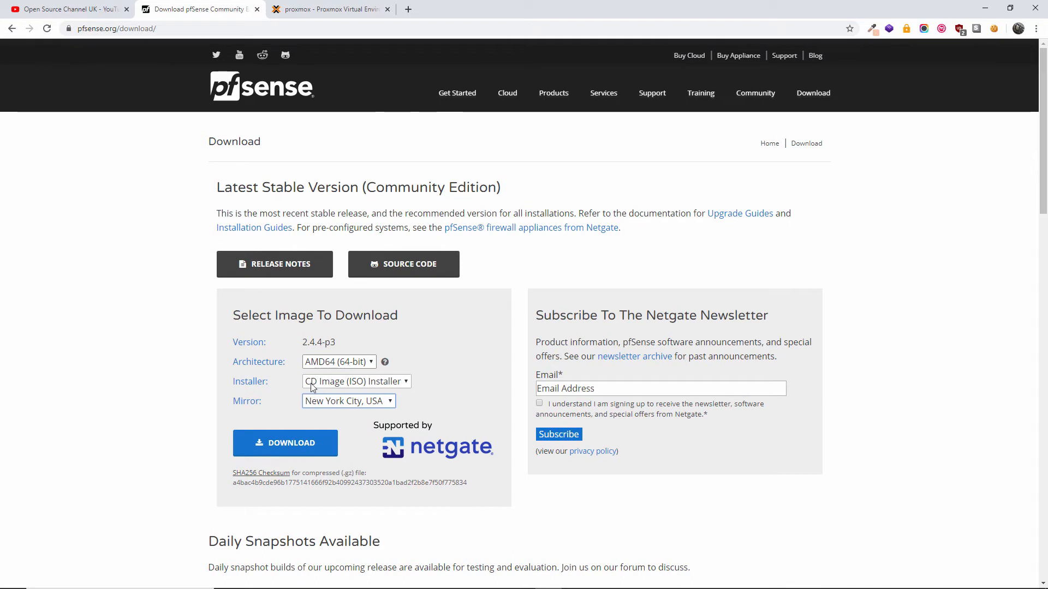
pyautogui.click(323, 402)
pyautogui.click(335, 441)
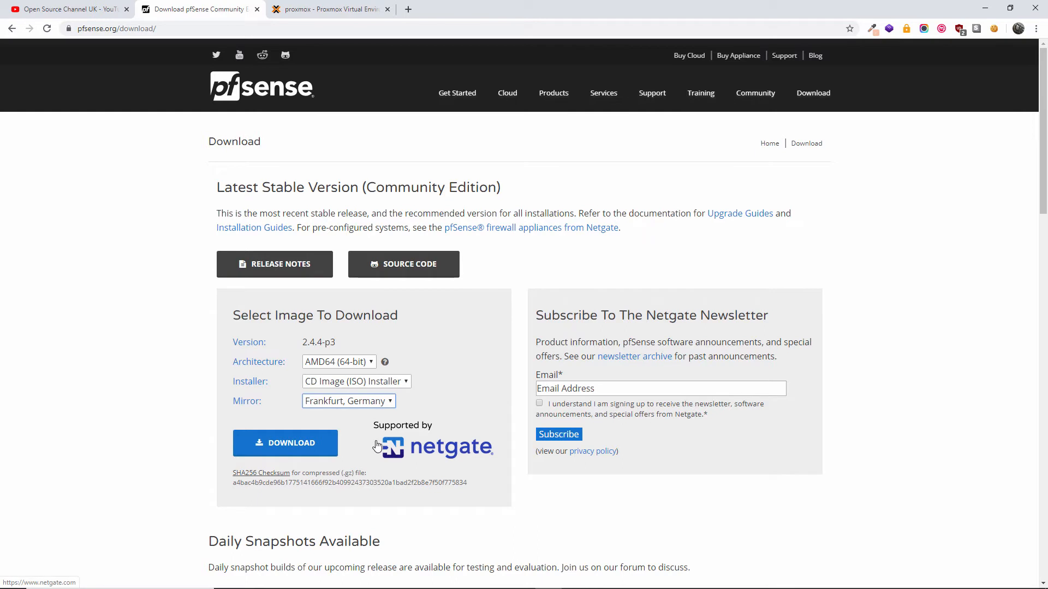
pyautogui.click(290, 450)
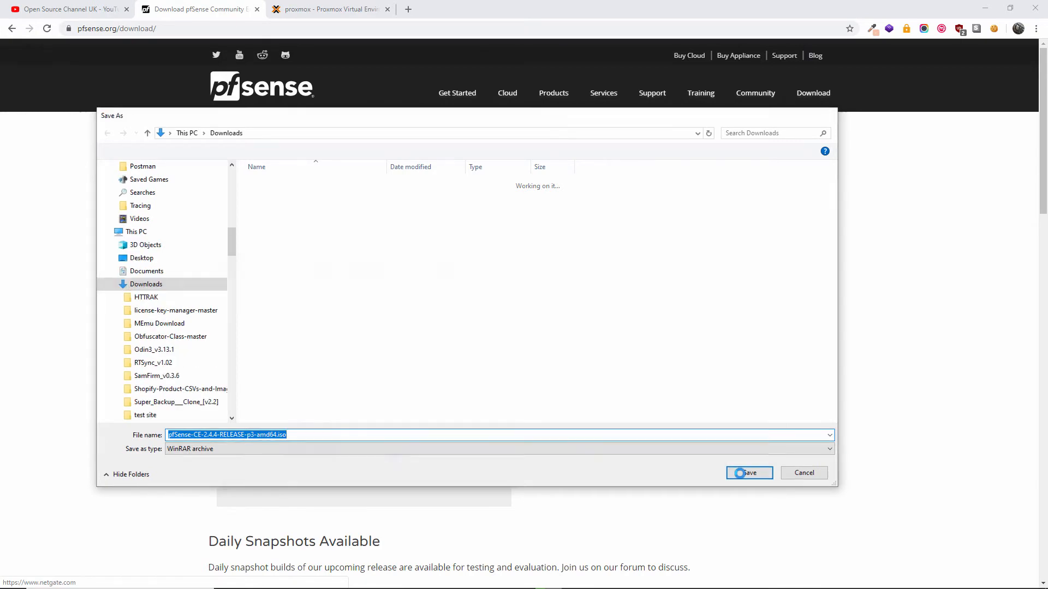
pyautogui.click(747, 473)
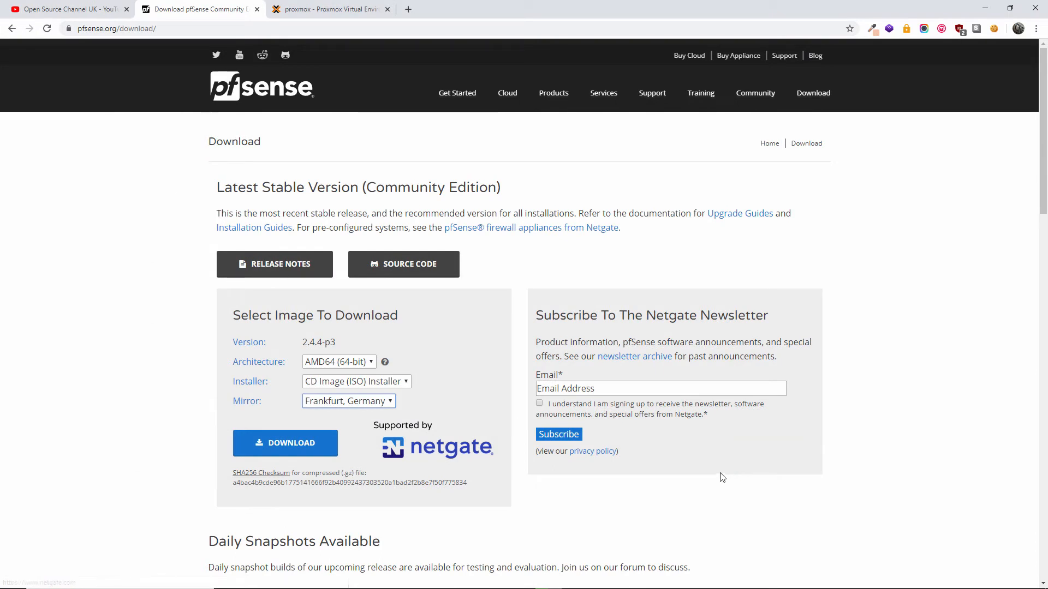
# - Let the 334 MB ISO finish downloading, then switch to the Proxmox VM 100 summary
pyautogui.scroll(-4, 636, 480)
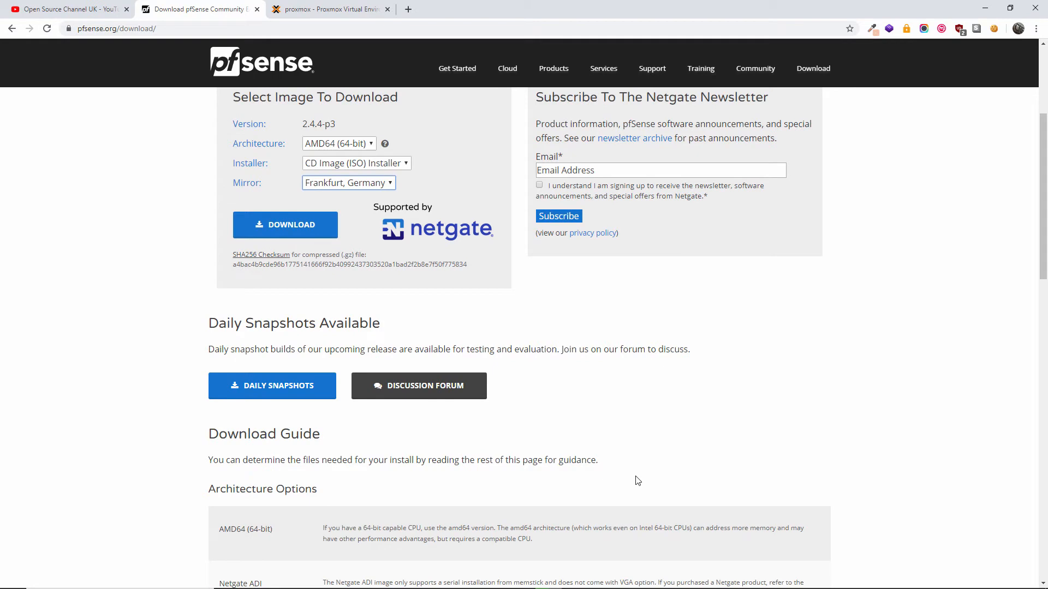
pyautogui.scroll(4, 638, 480)
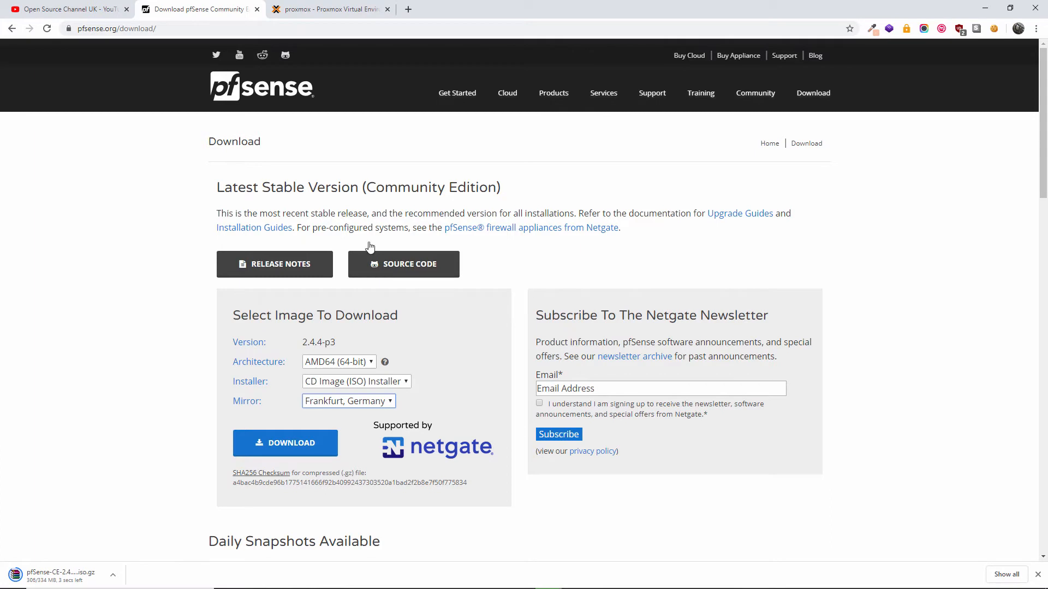
pyautogui.click(324, 10)
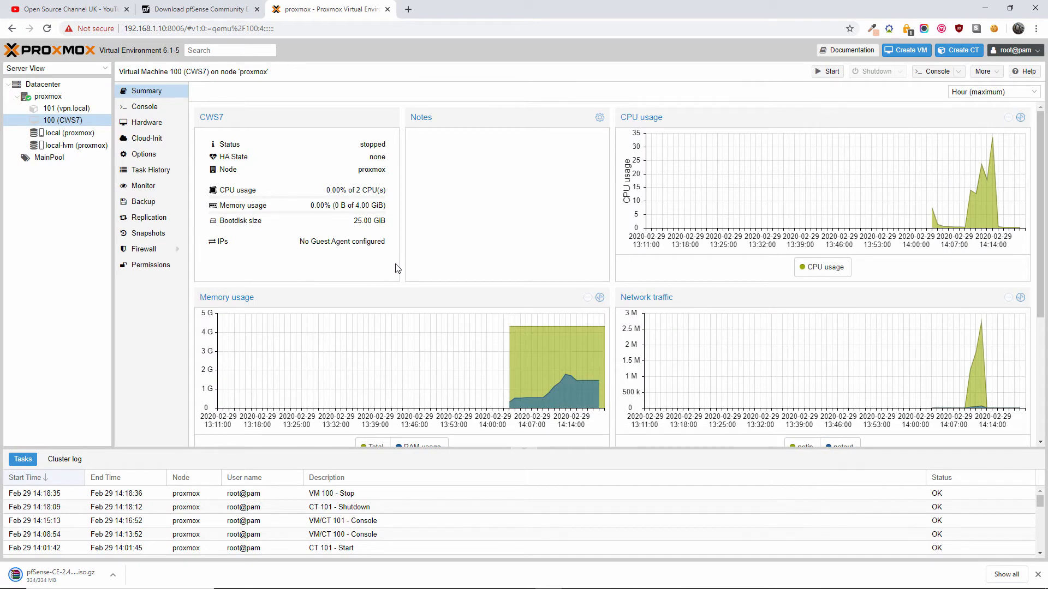
# - Launch the Create VM wizard (VM ID 102), then return to the pfSense download tab
pyautogui.click(906, 50)
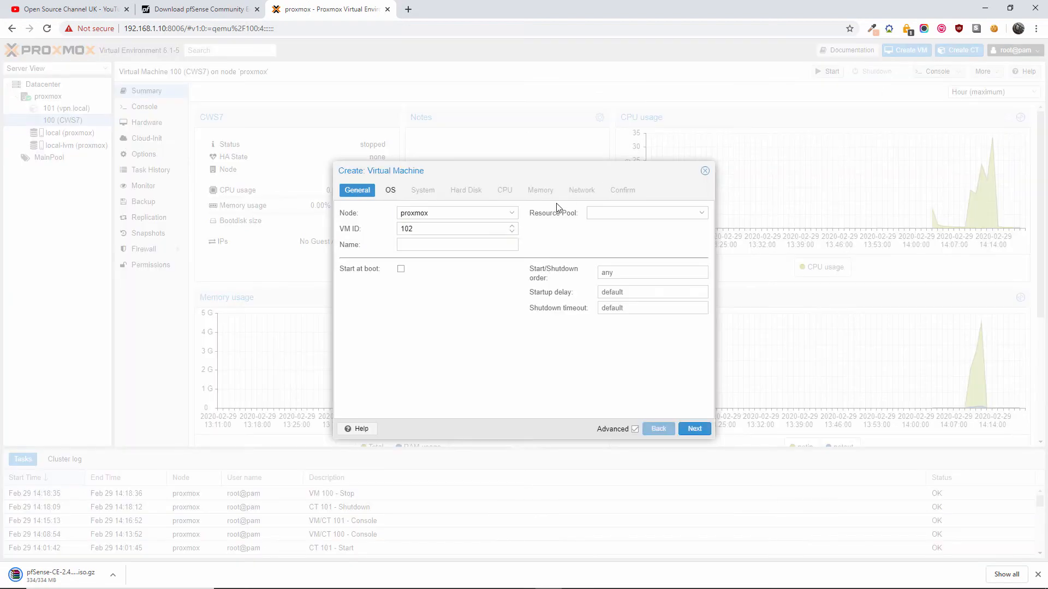
pyautogui.click(198, 7)
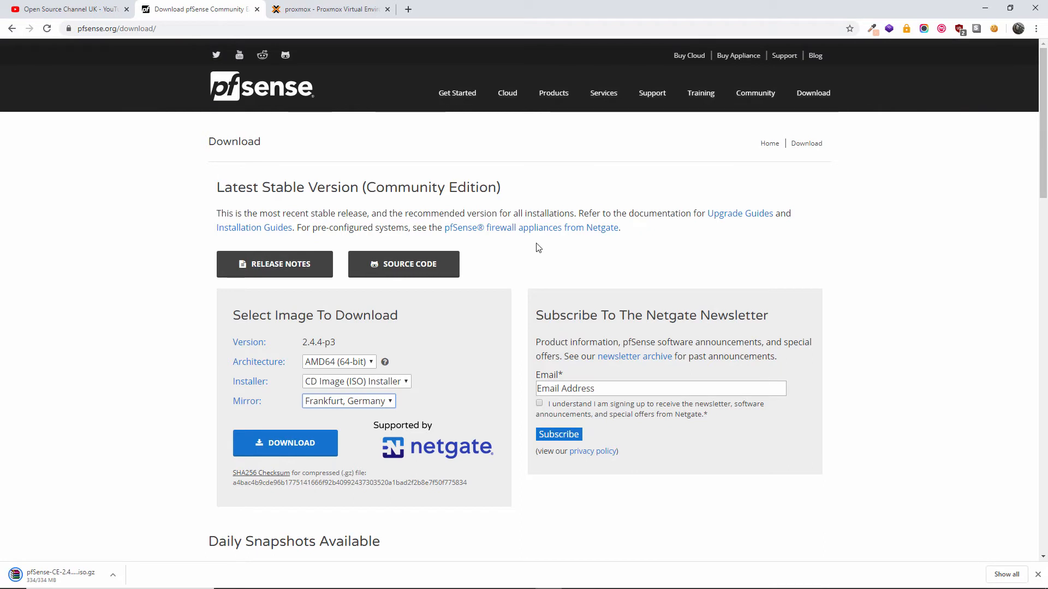
# - Open Documentation from the Support & Services links in the pfsense.org footer
pyautogui.scroll(-4, 539, 248)
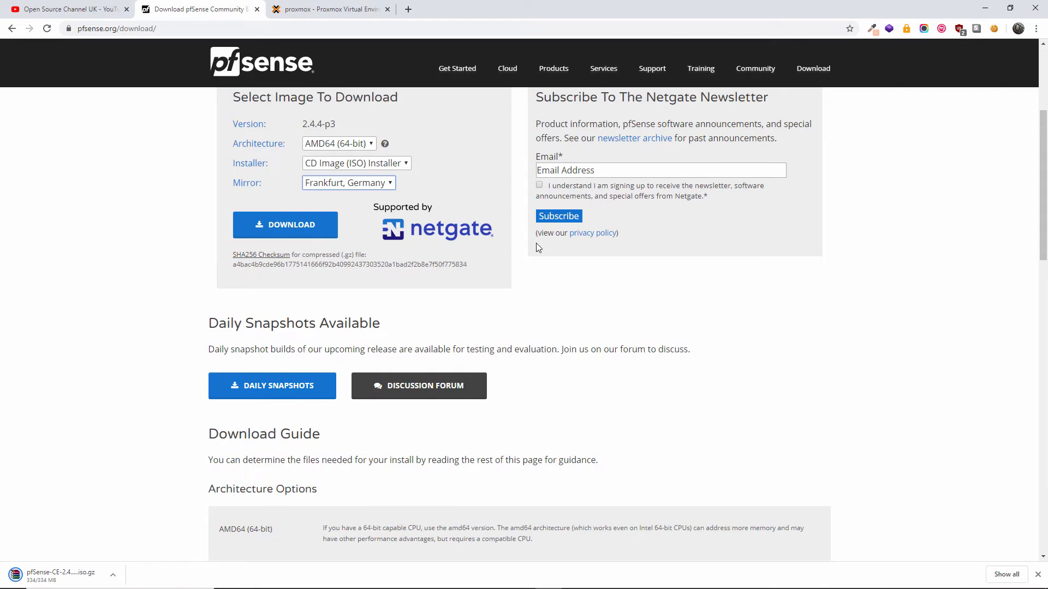
pyautogui.scroll(-4, 536, 243)
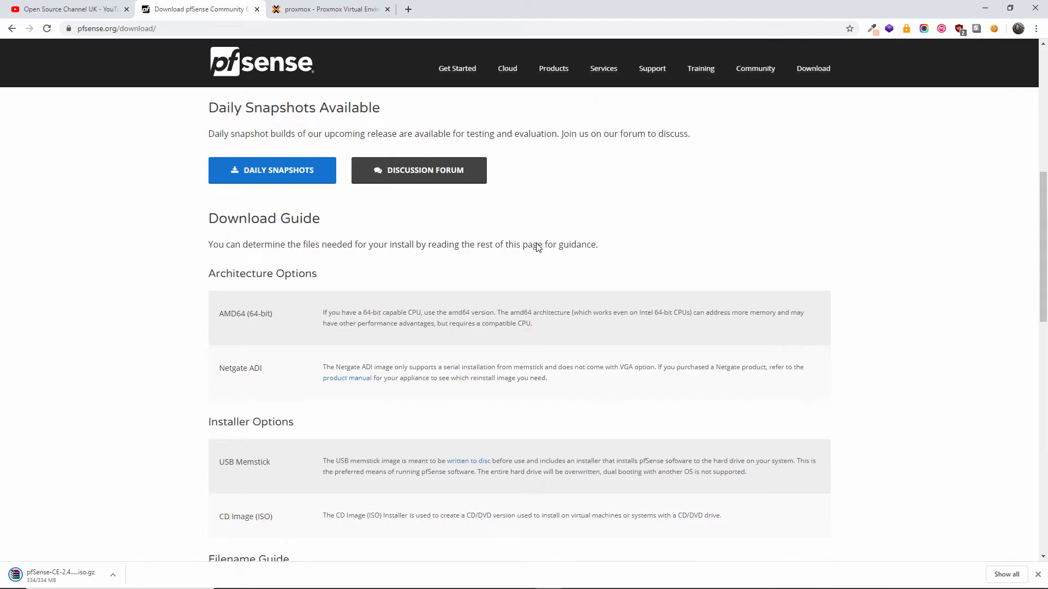
pyautogui.scroll(8, 537, 250)
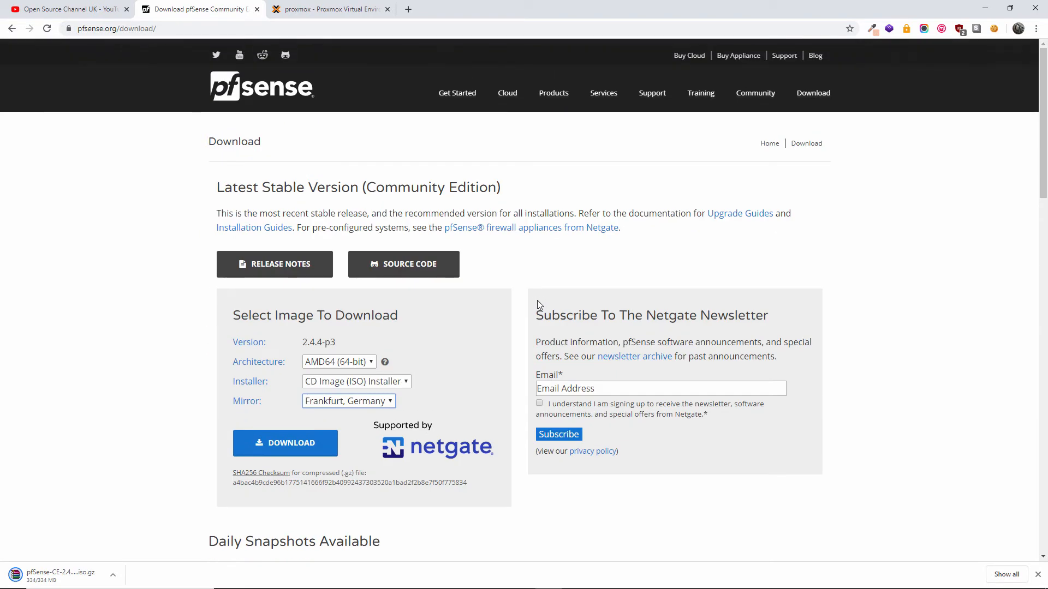
pyautogui.moveTo(1042, 180); pyautogui.dragTo(1040, 511)
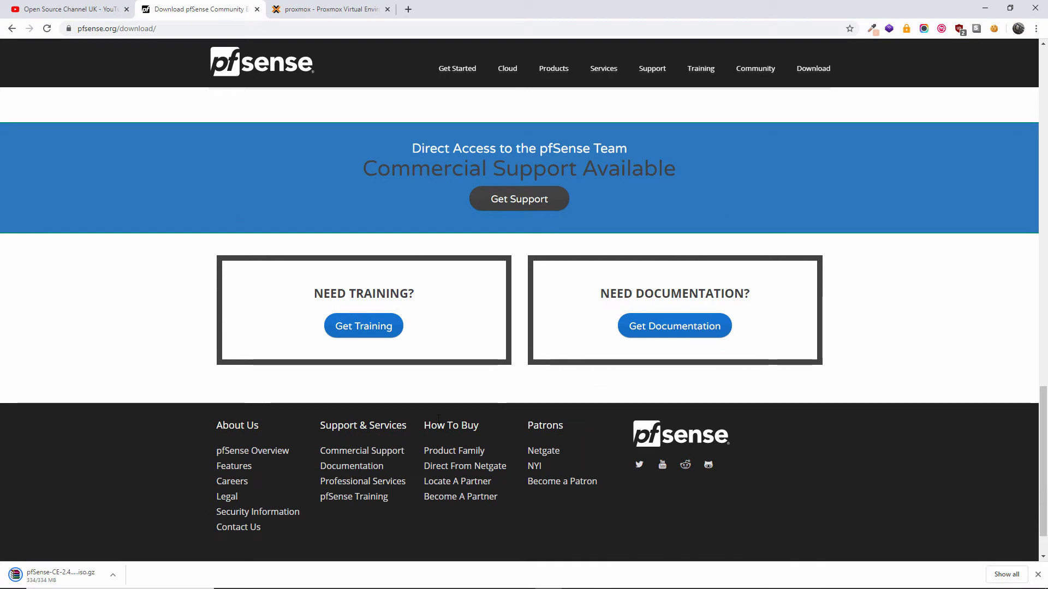
pyautogui.click(365, 466)
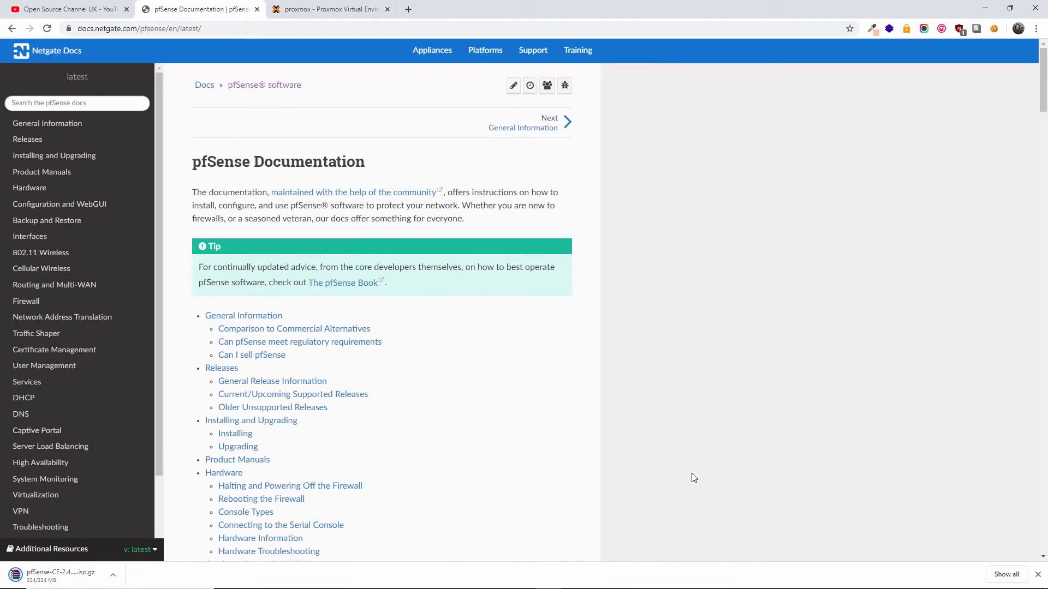
# - Search the docs for 'specifications' and browse the 112 result pages
pyautogui.click(82, 102)
pyautogui.write('specifications')
pyautogui.press('Return')
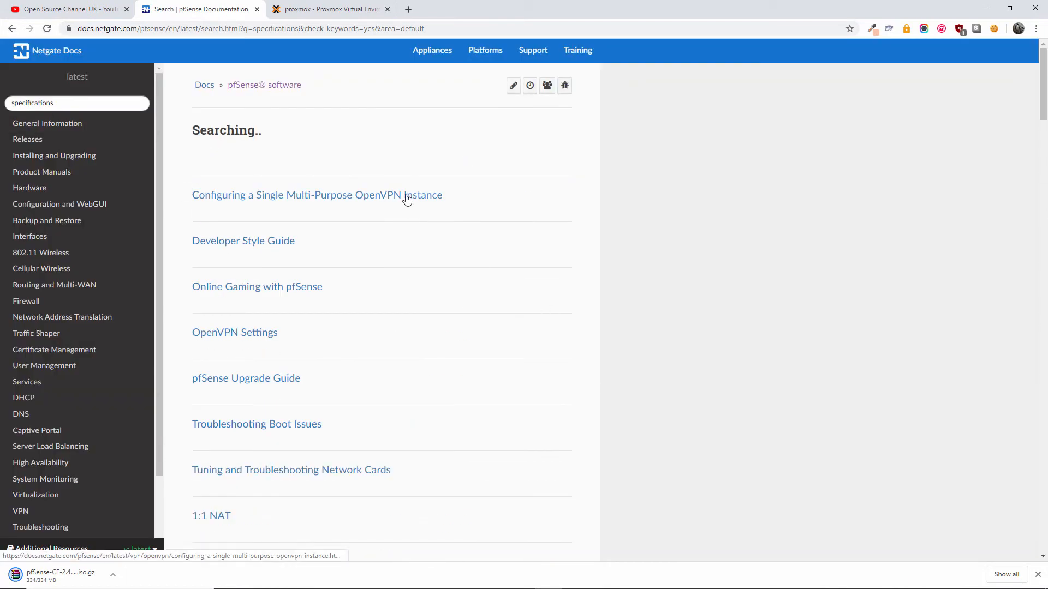
pyautogui.scroll(-3, 406, 199)
pyautogui.scroll(1, 407, 199)
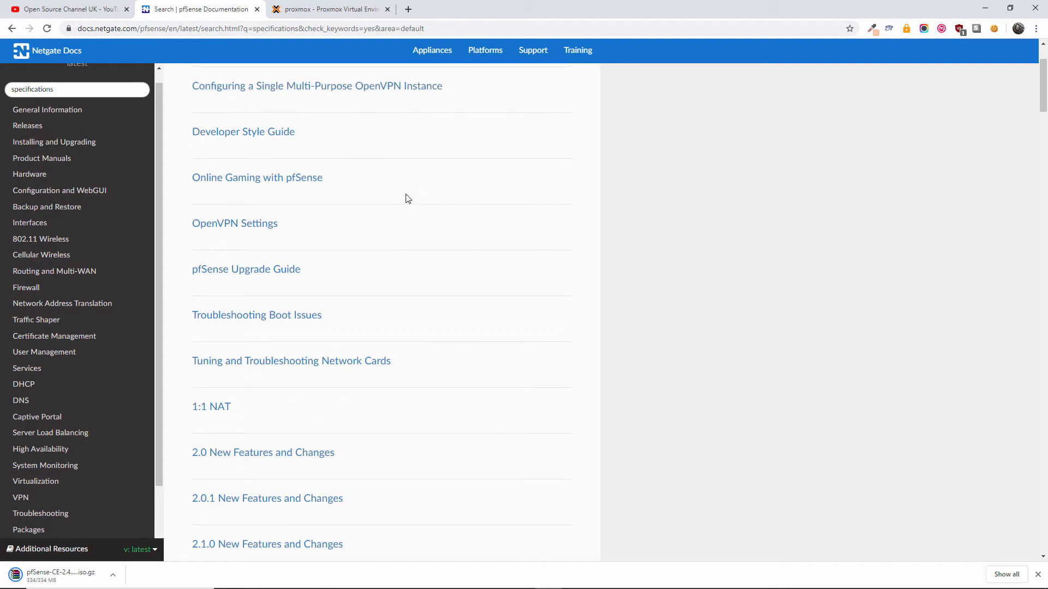
pyautogui.scroll(2, 407, 200)
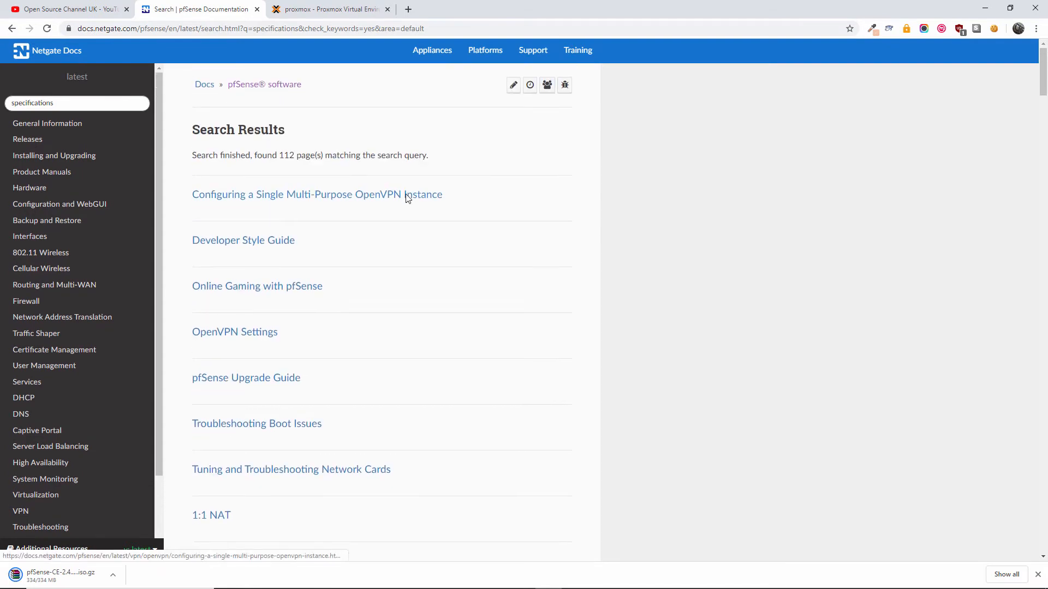
pyautogui.scroll(-7, 406, 199)
pyautogui.scroll(-12, 407, 199)
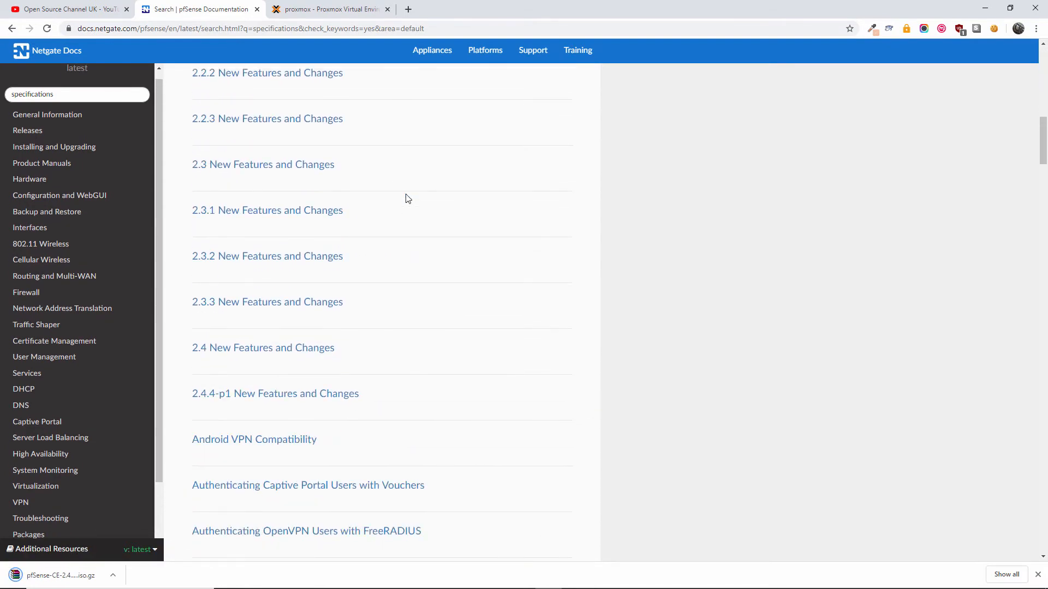
pyautogui.scroll(-7, 405, 198)
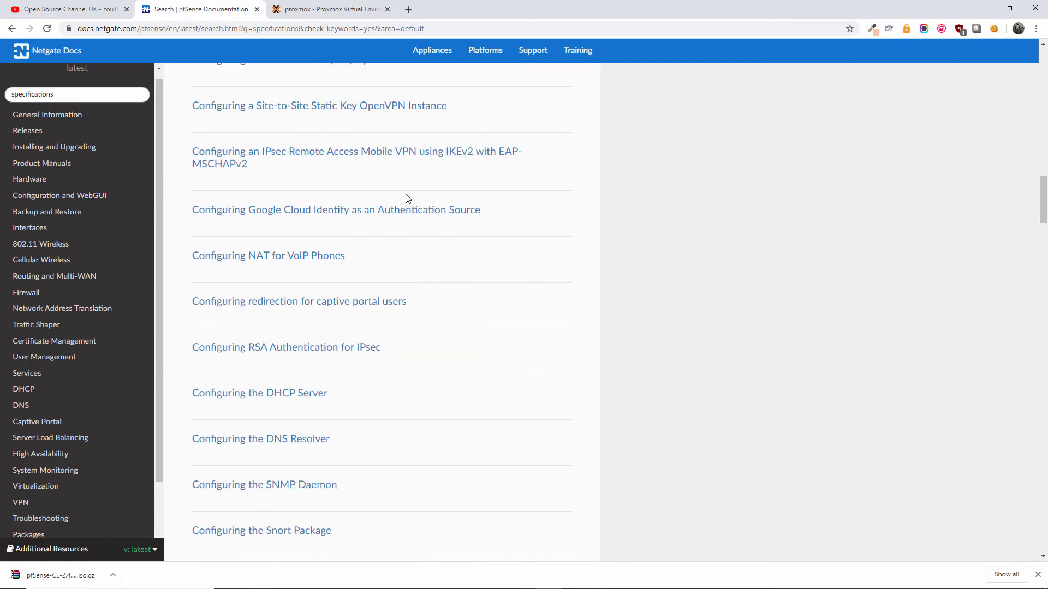
pyautogui.scroll(3, 392, 198)
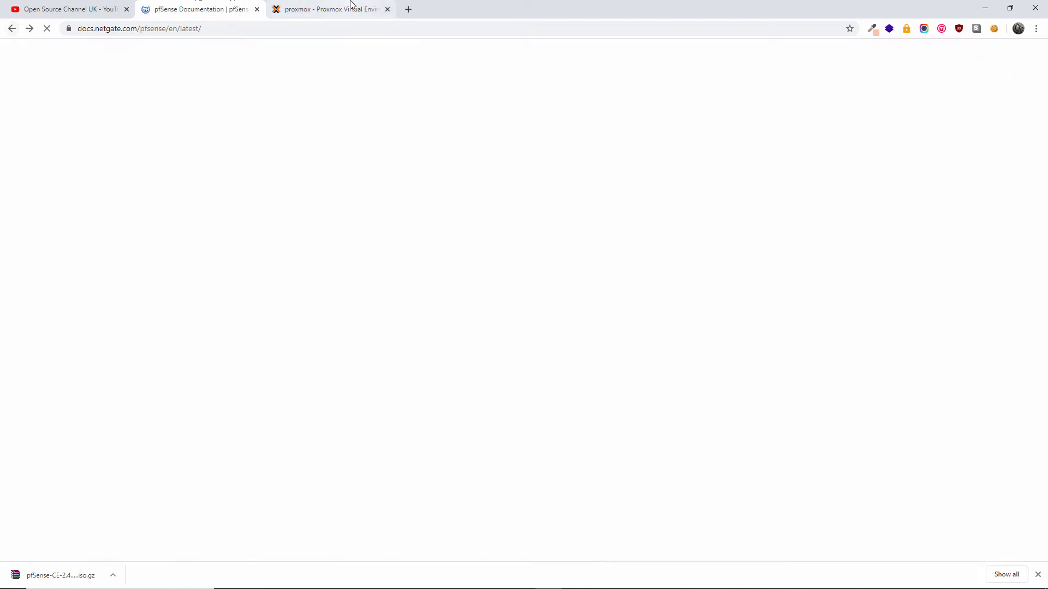
# - Fill in the new VM's General settings: node proxmox, name 'PFSen', pool MainPool, start at boot
pyautogui.click(349, 8)
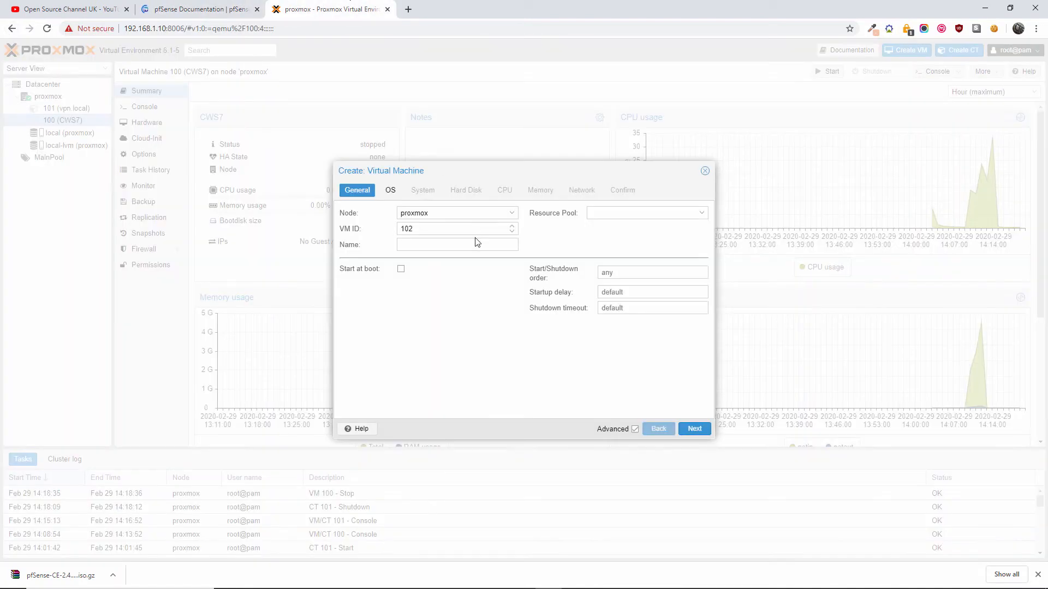
pyautogui.click(474, 213)
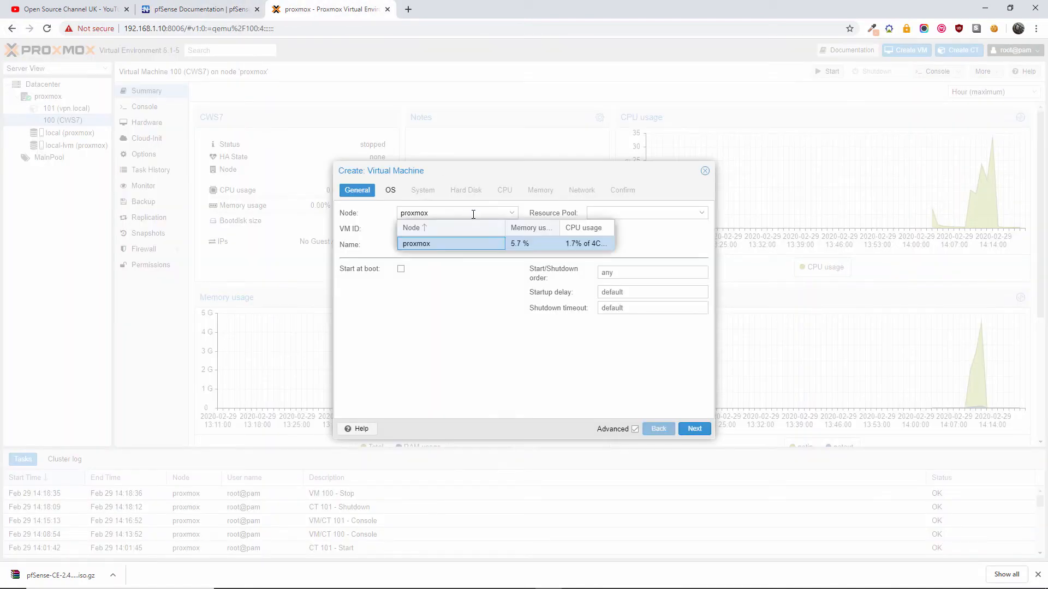
pyautogui.click(442, 243)
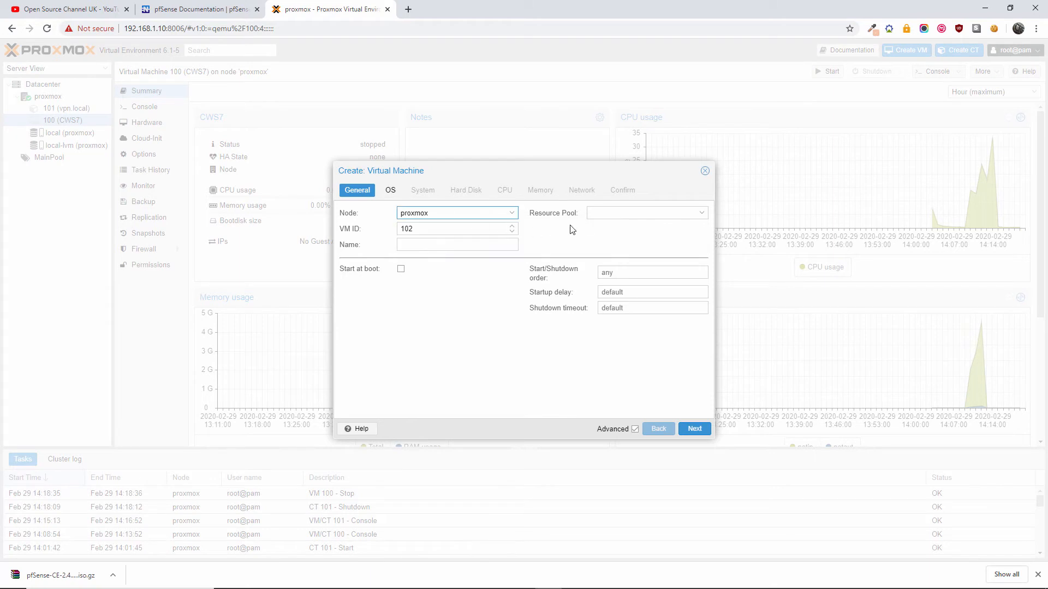
pyautogui.click(426, 244)
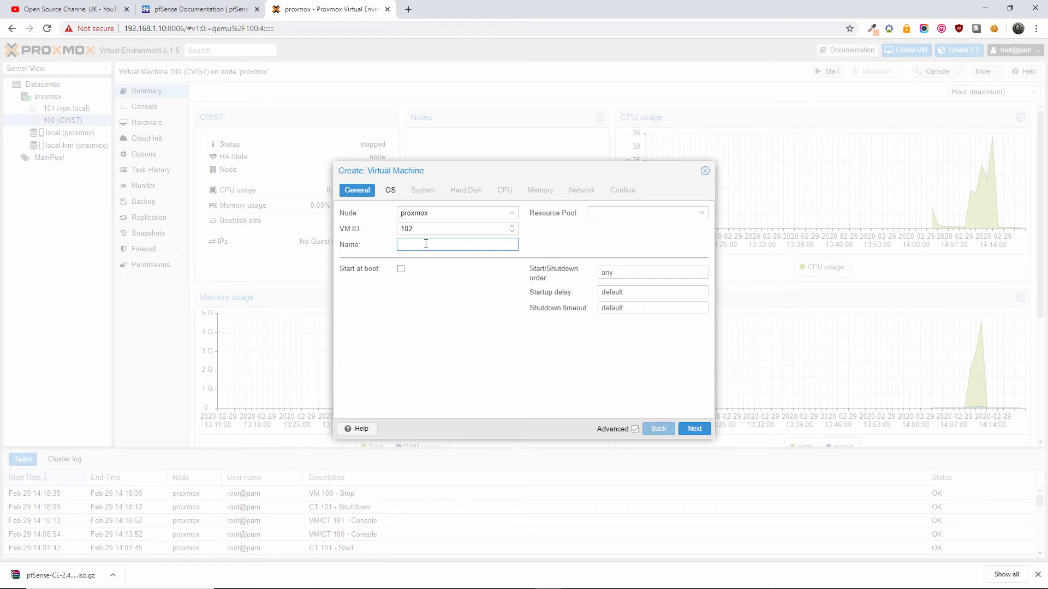
pyautogui.write('PFSen')
pyautogui.click(636, 213)
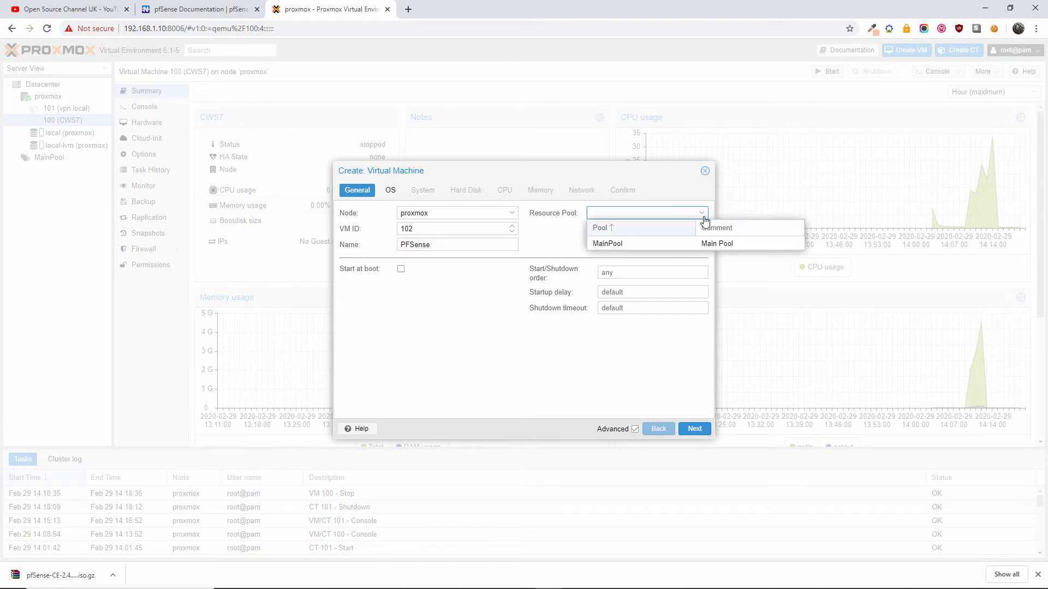
pyautogui.click(635, 243)
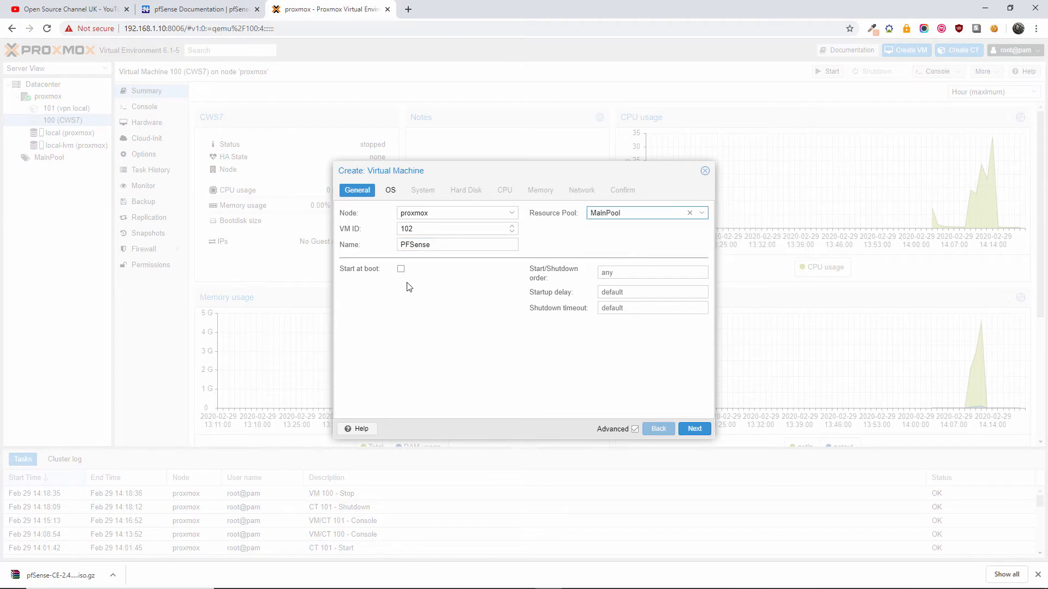
pyautogui.click(401, 269)
pyautogui.click(693, 430)
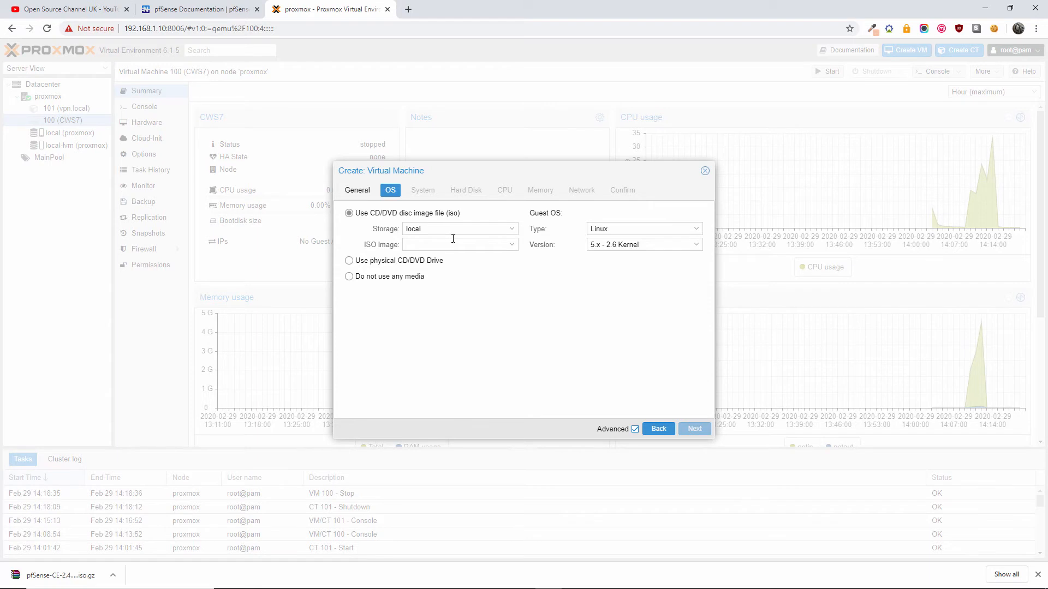
# - Finding no ISO to choose, close the wizard and open local storage on node proxmox
pyautogui.click(512, 246)
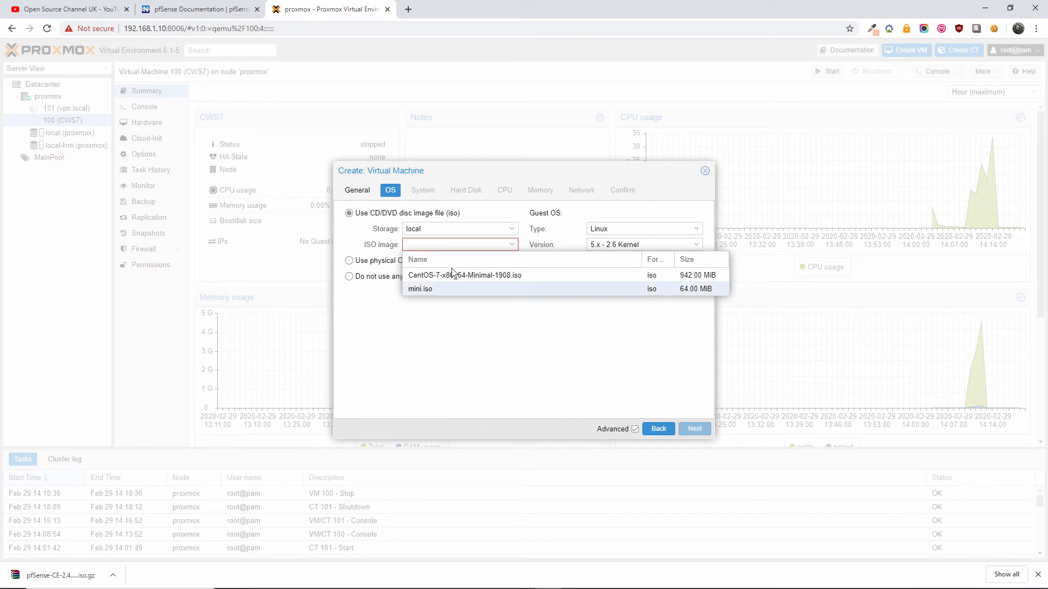
pyautogui.click(489, 376)
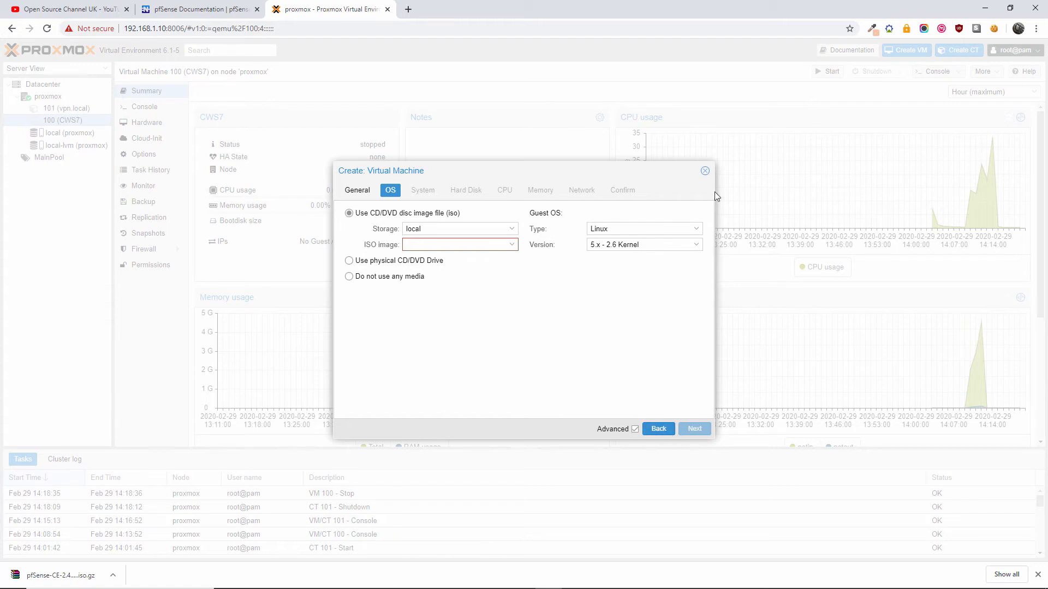
pyautogui.click(705, 171)
pyautogui.click(64, 134)
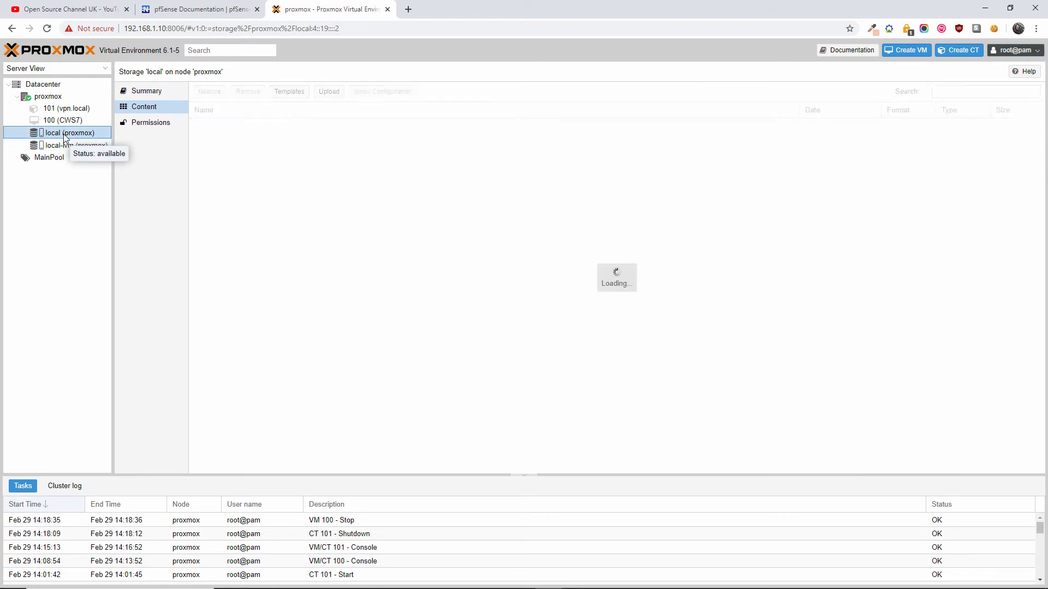
# - Start an ISO image upload to local storage and bring up the file chooser
pyautogui.click(352, 291)
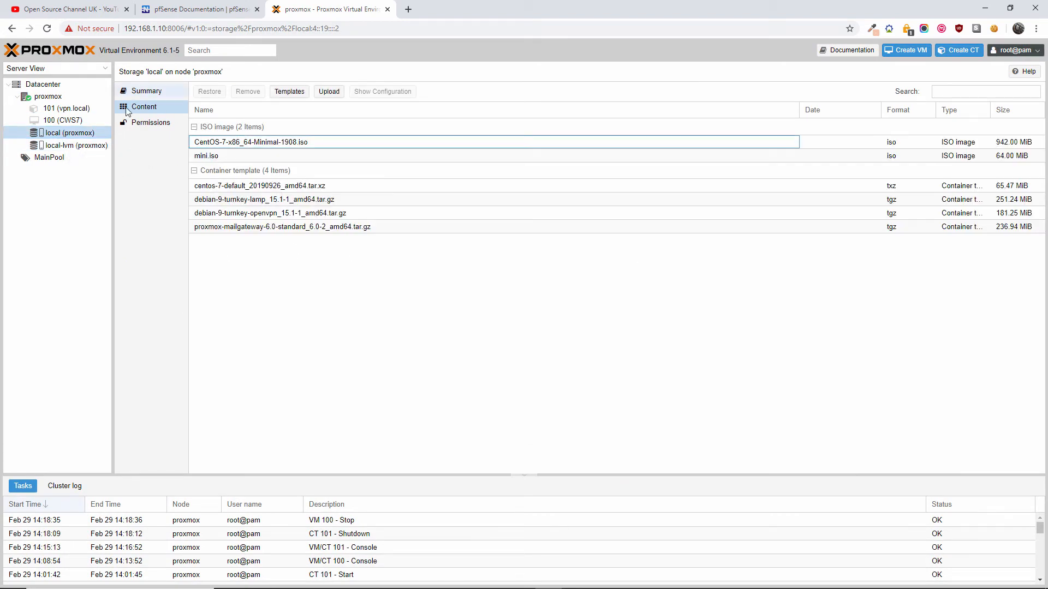
pyautogui.click(328, 92)
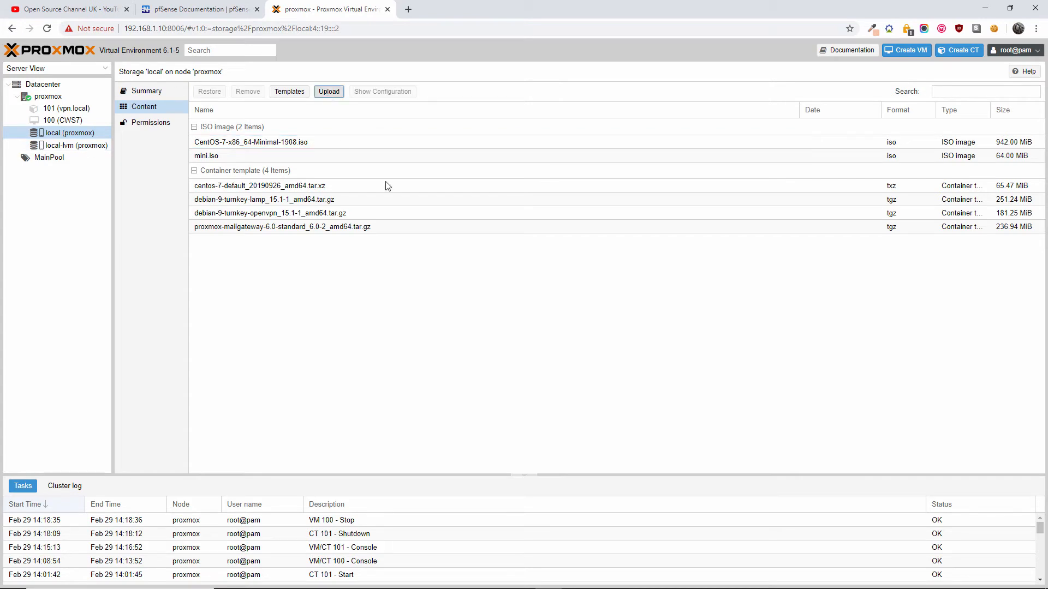
pyautogui.click(579, 305)
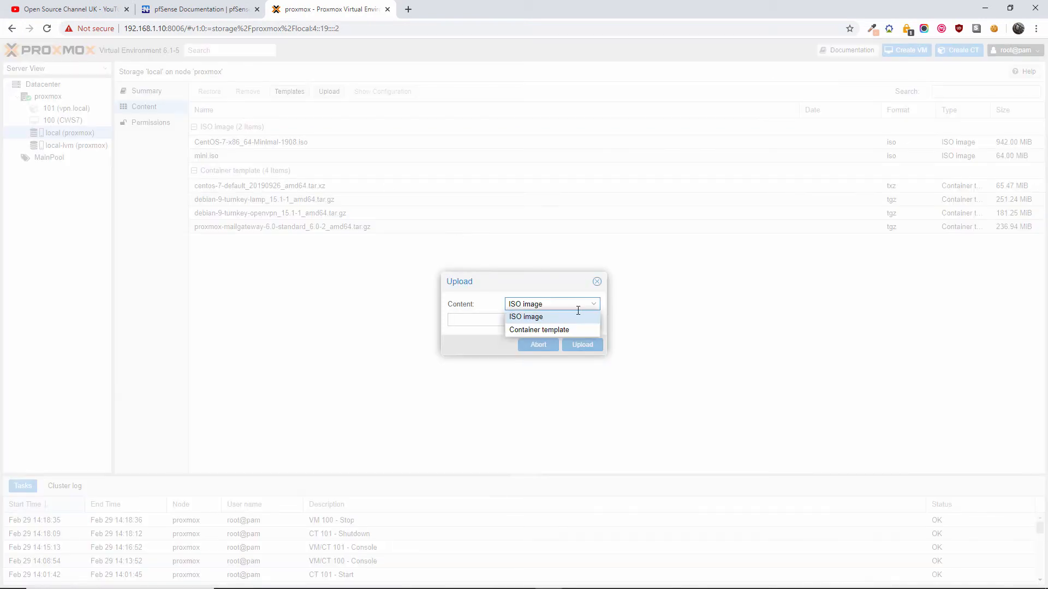
pyautogui.click(570, 318)
pyautogui.click(573, 322)
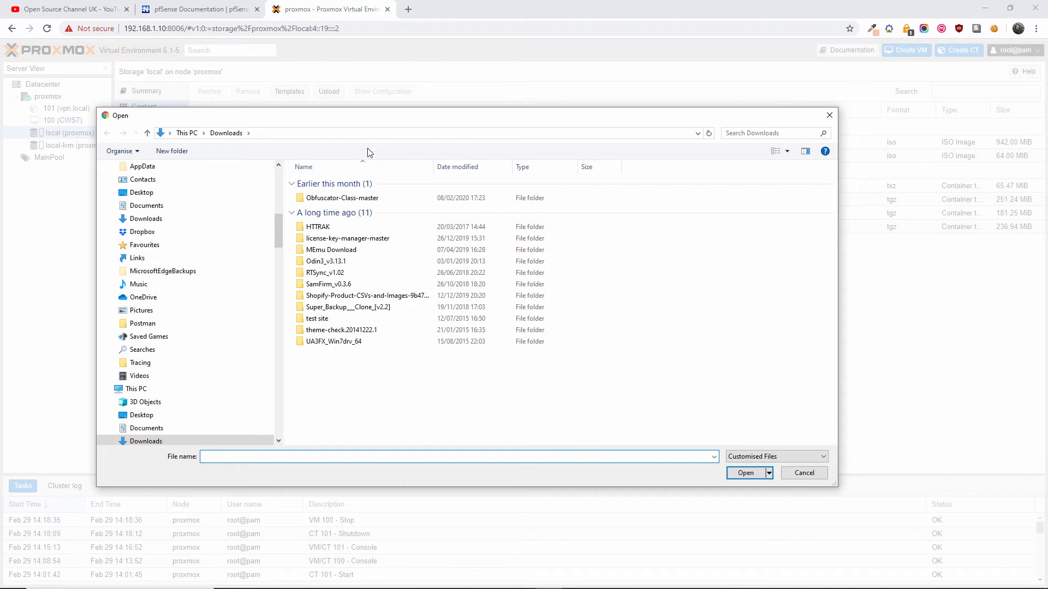
# - Show All Files in Downloads and choose pfSense-CE-2.4.4-RELEASE-p3-amd64.iso for upload
pyautogui.click(742, 458)
pyautogui.click(747, 474)
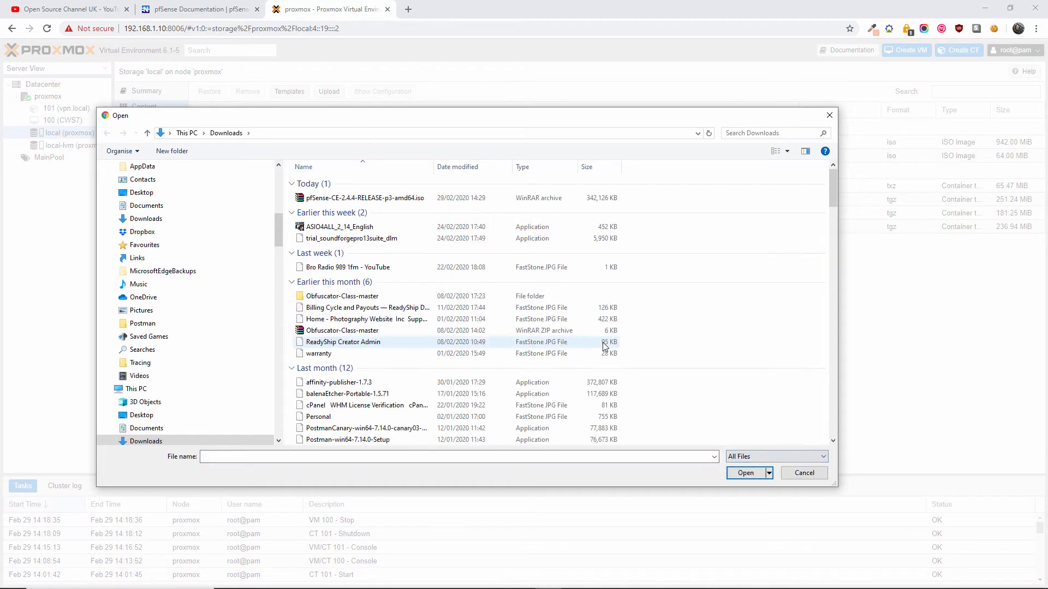
pyautogui.click(386, 199)
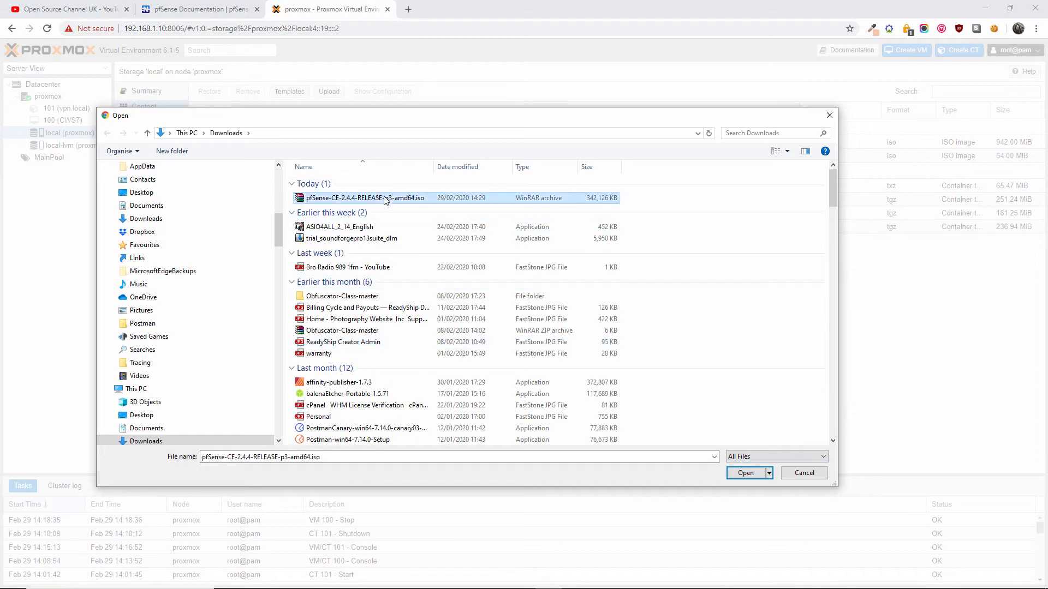
pyautogui.doubleClick(386, 198)
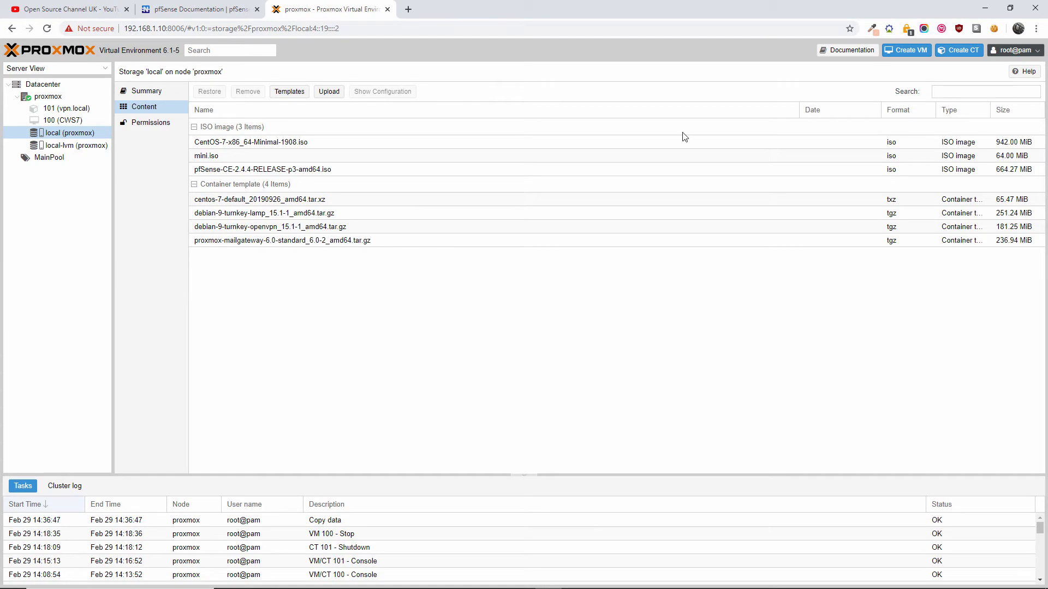
# - Start a new VM named PFSense in pool MainPool, set to start at boot
pyautogui.click(907, 50)
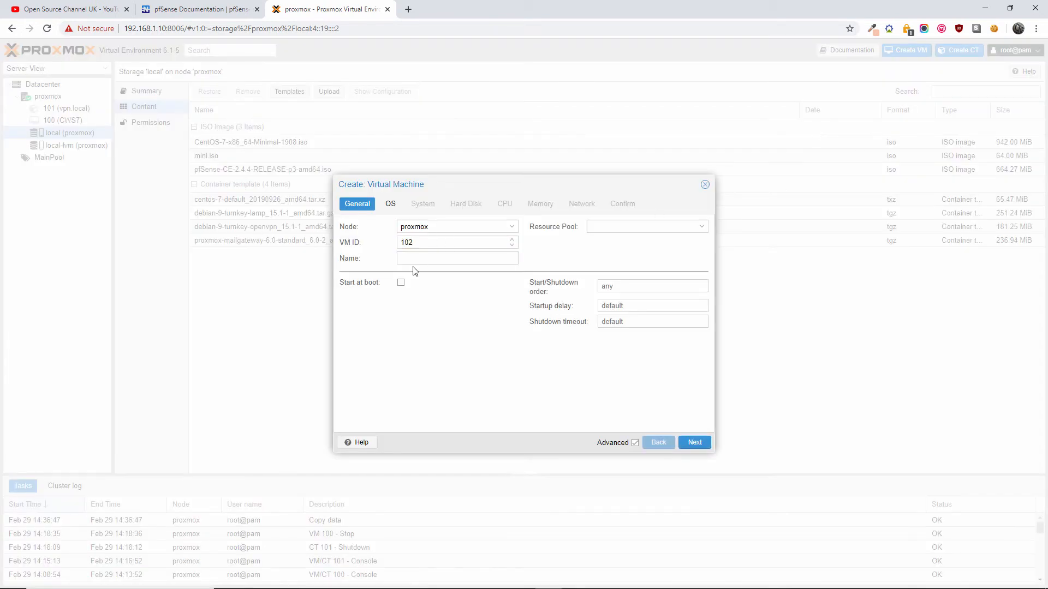
pyautogui.click(435, 256)
pyautogui.write('PFSense')
pyautogui.click(657, 227)
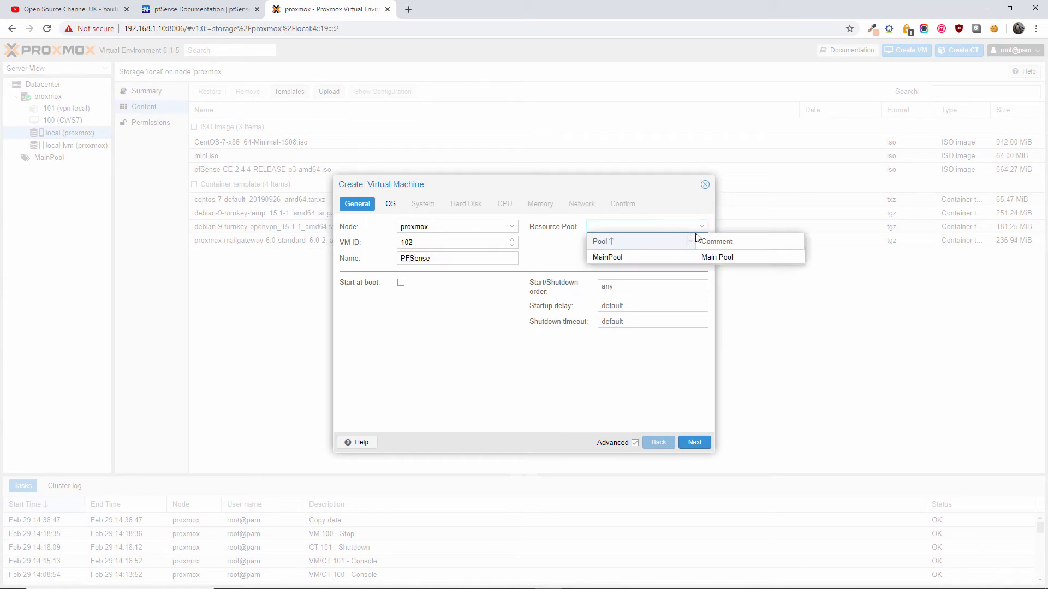
pyautogui.click(647, 256)
pyautogui.click(402, 283)
pyautogui.click(695, 443)
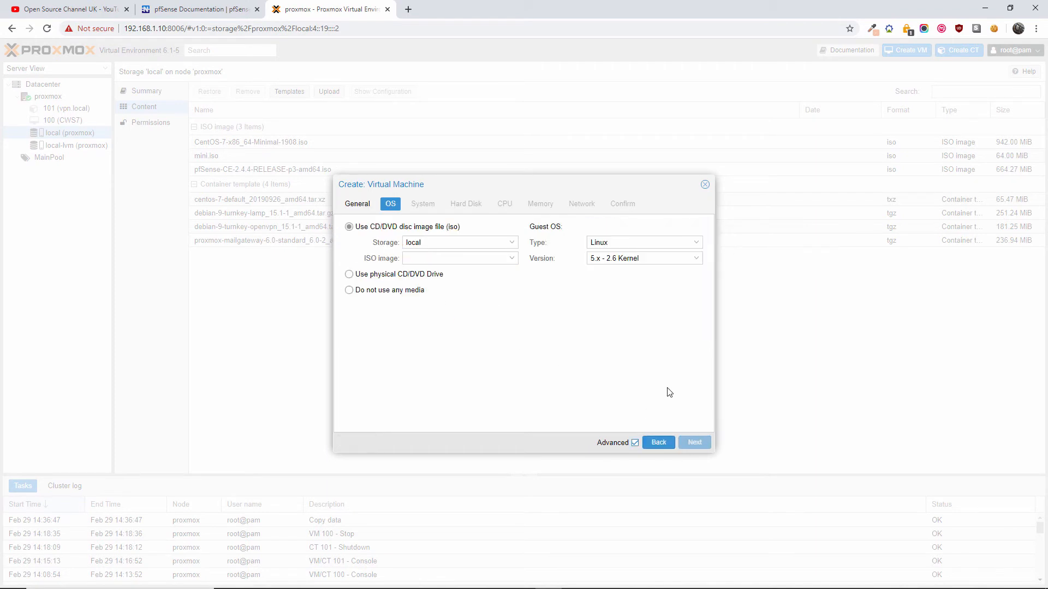
# - Boot from the pfSense ISO, keeping Linux guest type and the 5.x - 2.6 kernel
pyautogui.click(511, 259)
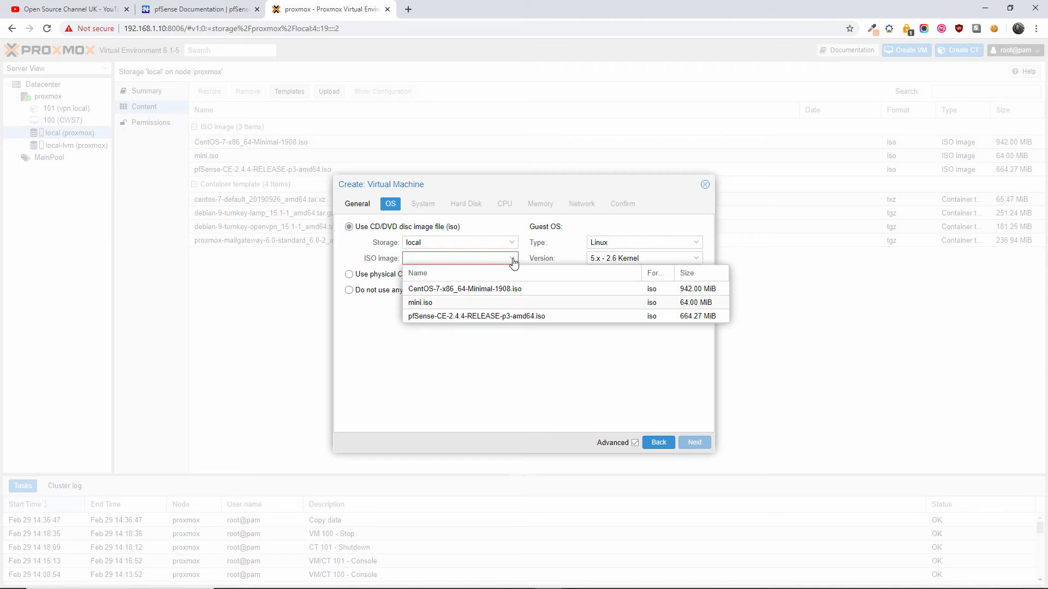
pyautogui.click(465, 318)
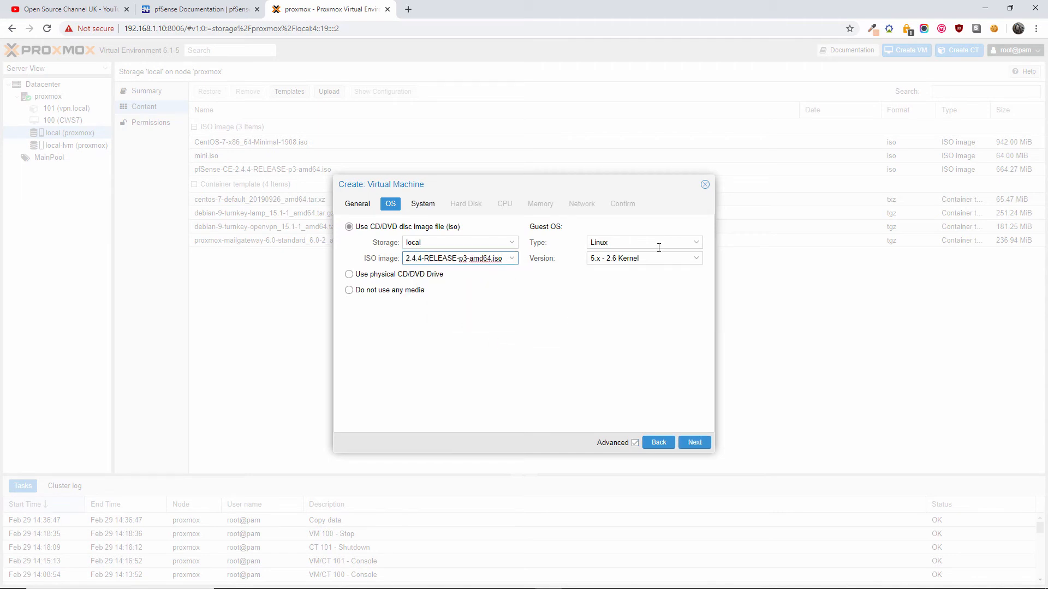
pyautogui.click(696, 244)
pyautogui.click(696, 245)
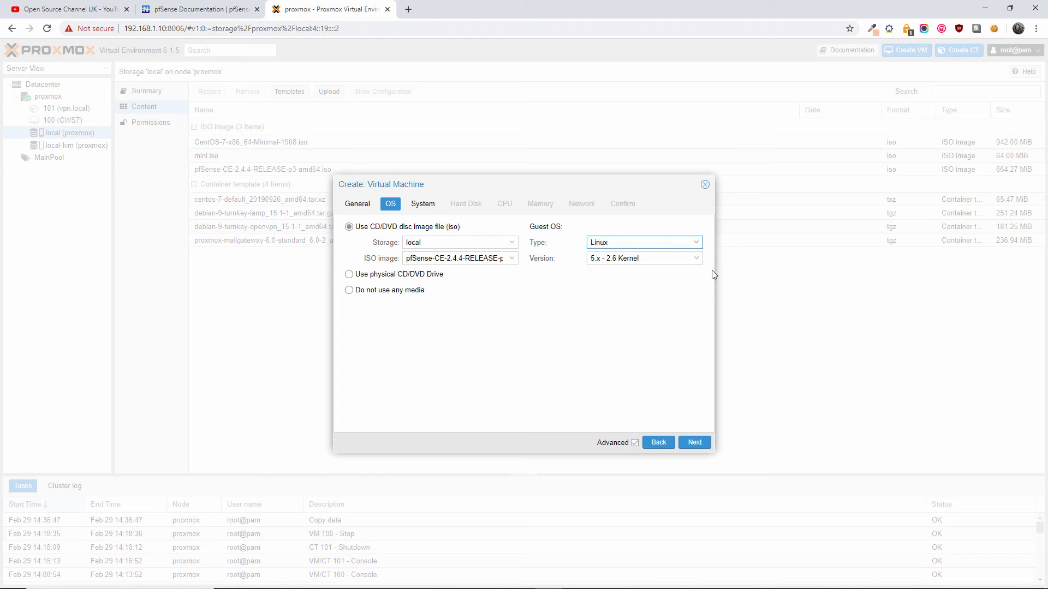
pyautogui.click(697, 257)
pyautogui.click(697, 257)
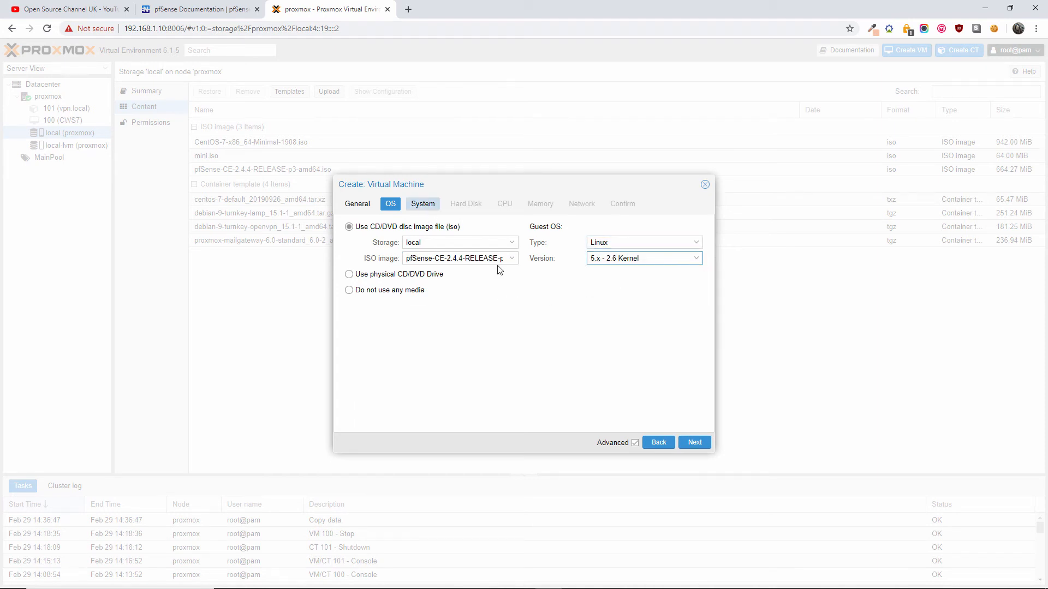
pyautogui.click(691, 443)
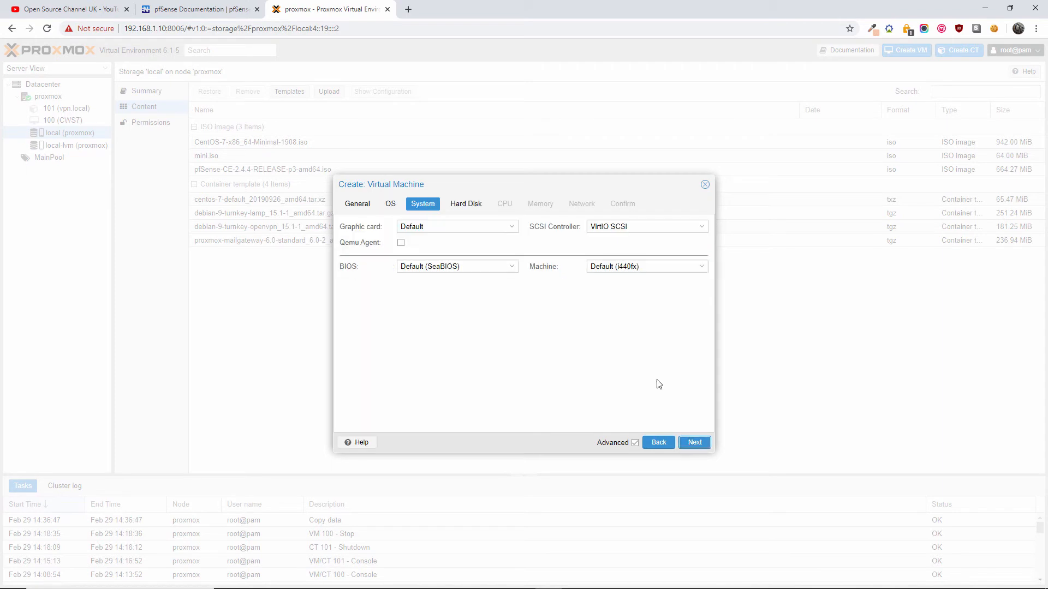
# - Keep default System settings: default graphics, VirtIO SCSI, SeaBIOS and i440fx machine type
pyautogui.click(514, 227)
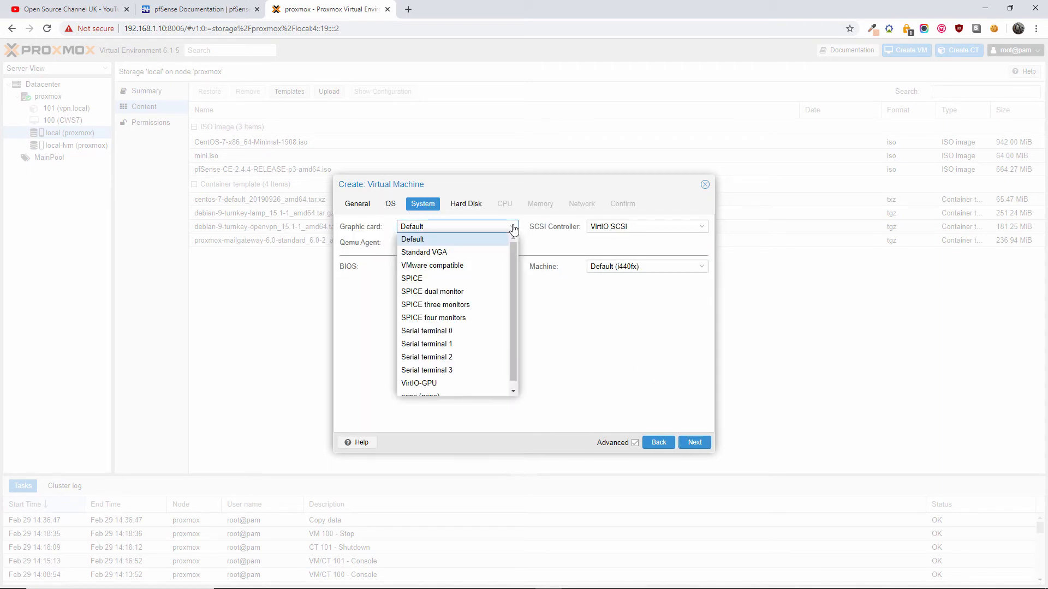
pyautogui.click(513, 228)
pyautogui.click(702, 228)
pyautogui.click(703, 228)
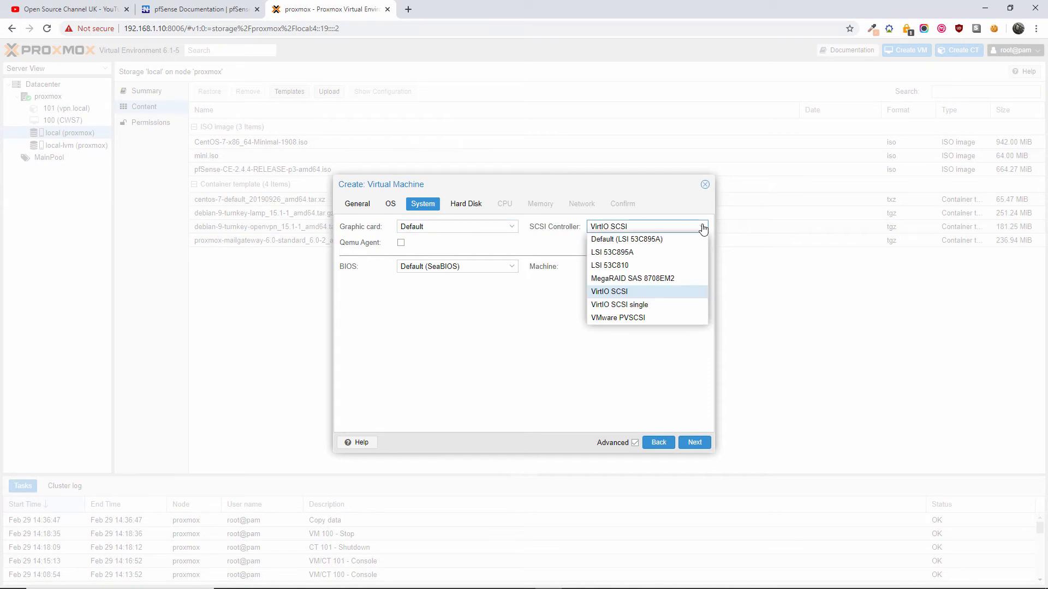
pyautogui.click(703, 228)
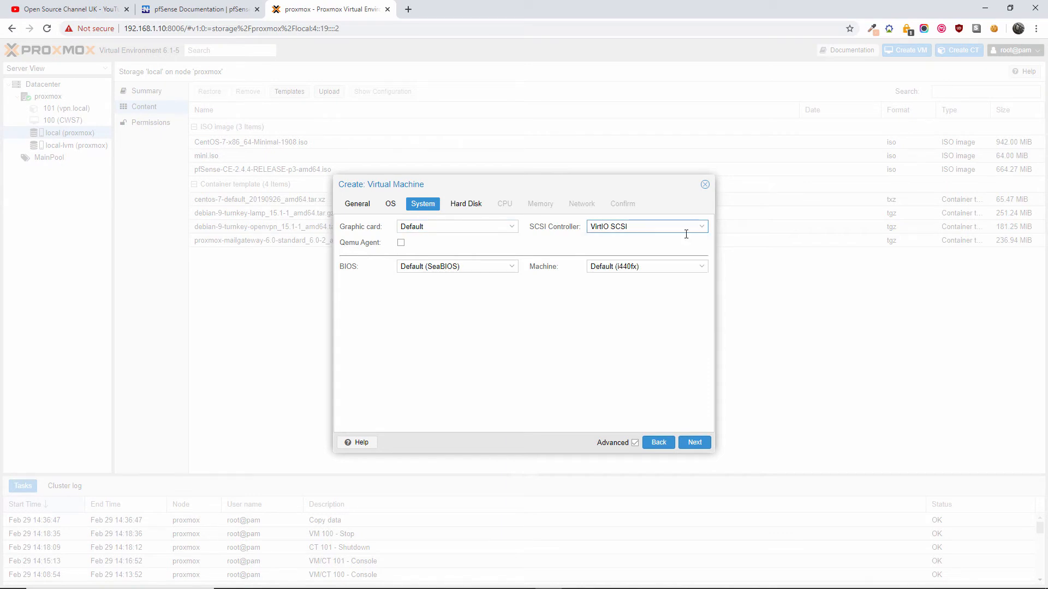
pyautogui.click(511, 268)
pyautogui.click(511, 267)
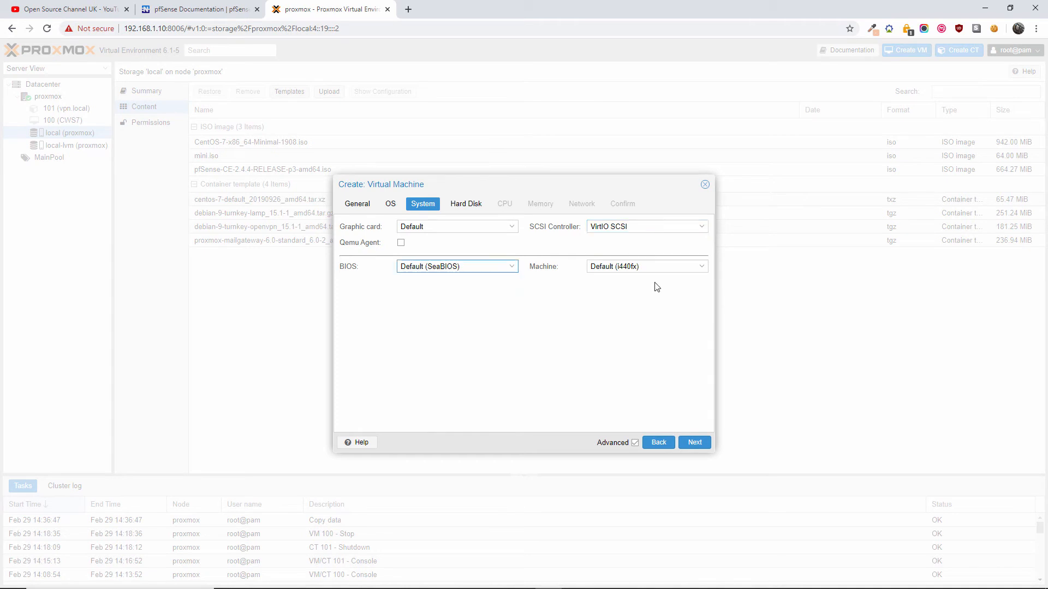
pyautogui.click(701, 267)
pyautogui.click(701, 267)
pyautogui.click(693, 443)
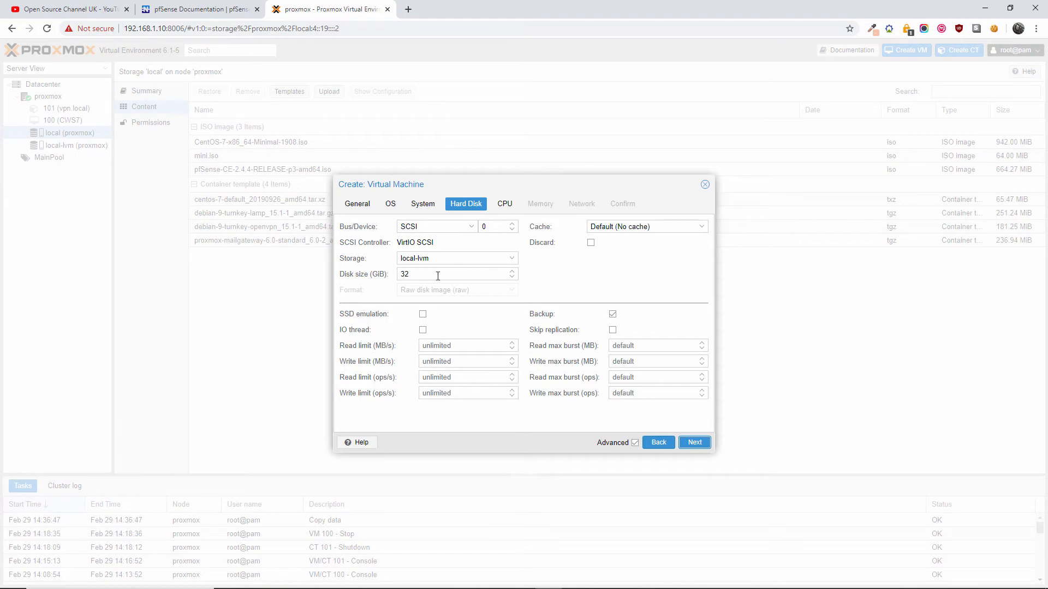
# - Set the disk size to 10 GiB on local-lvm with no cache
pyautogui.moveTo(417, 277); pyautogui.dragTo(366, 285)
pyautogui.write('10')
pyautogui.click(699, 228)
pyautogui.click(701, 231)
pyautogui.click(513, 261)
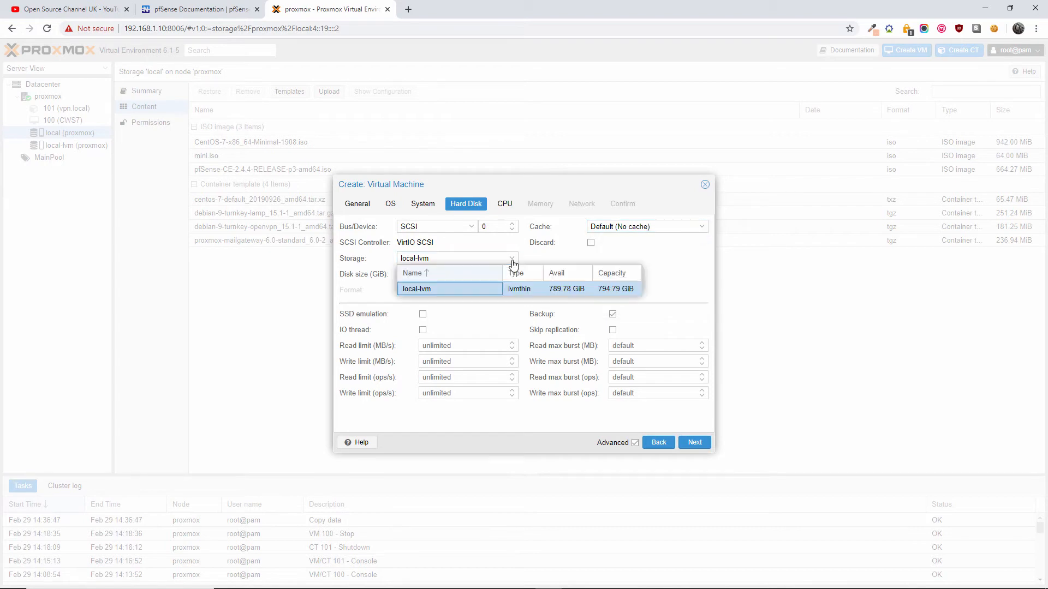
pyautogui.click(512, 261)
pyautogui.click(580, 274)
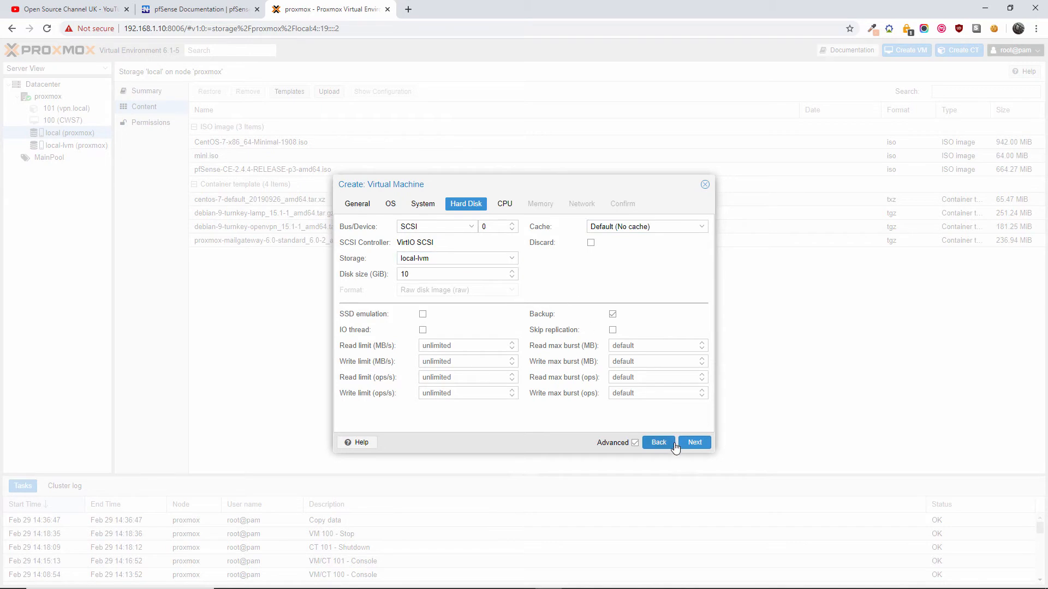
pyautogui.click(695, 443)
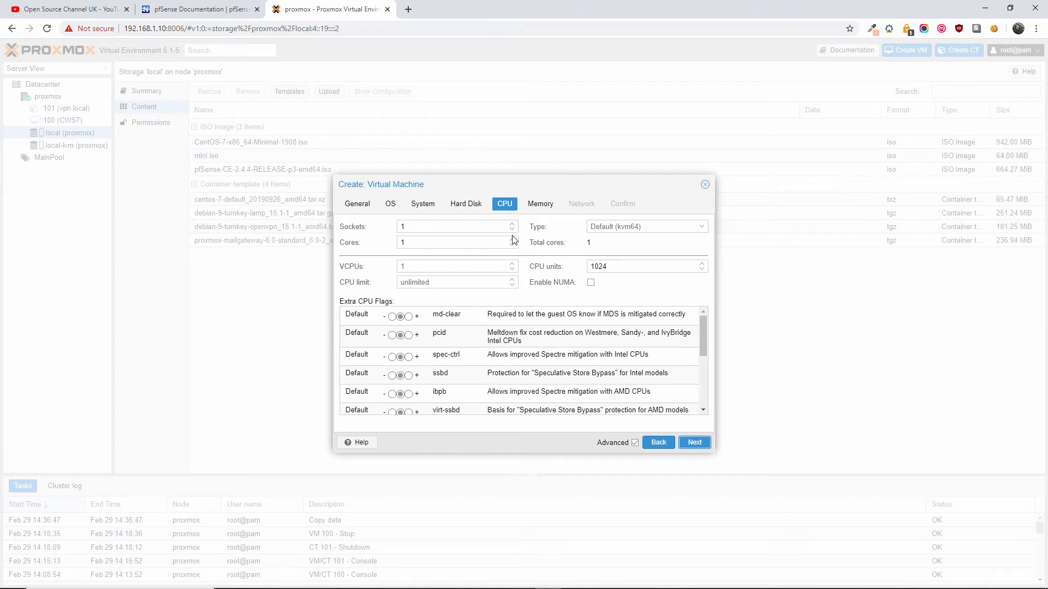
# - Give the VM 2 CPU cores
pyautogui.click(511, 240)
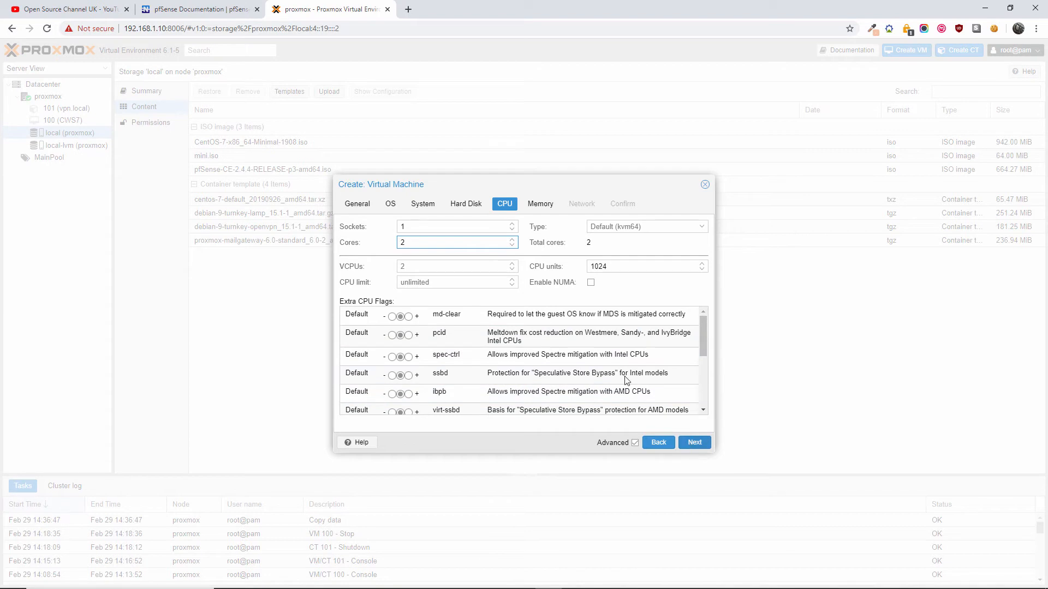
pyautogui.scroll(-5, 602, 371)
pyautogui.scroll(3, 602, 371)
pyautogui.scroll(2, 602, 371)
pyautogui.click(694, 444)
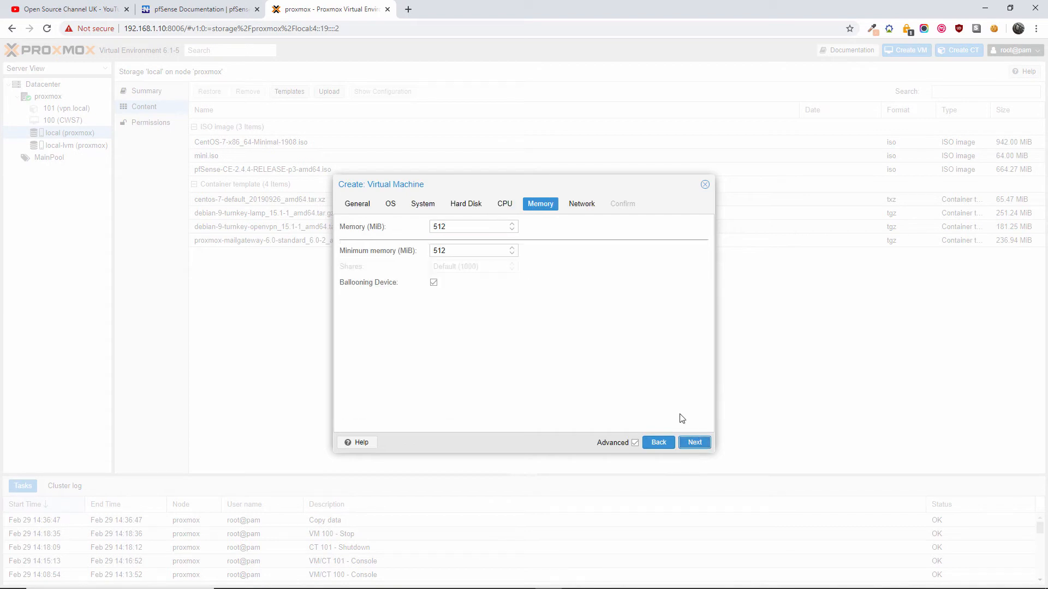
# - Set the VM memory to 2048 MiB
pyautogui.moveTo(456, 227); pyautogui.dragTo(435, 227)
pyautogui.write('2048')
pyautogui.click(573, 335)
pyautogui.click(695, 443)
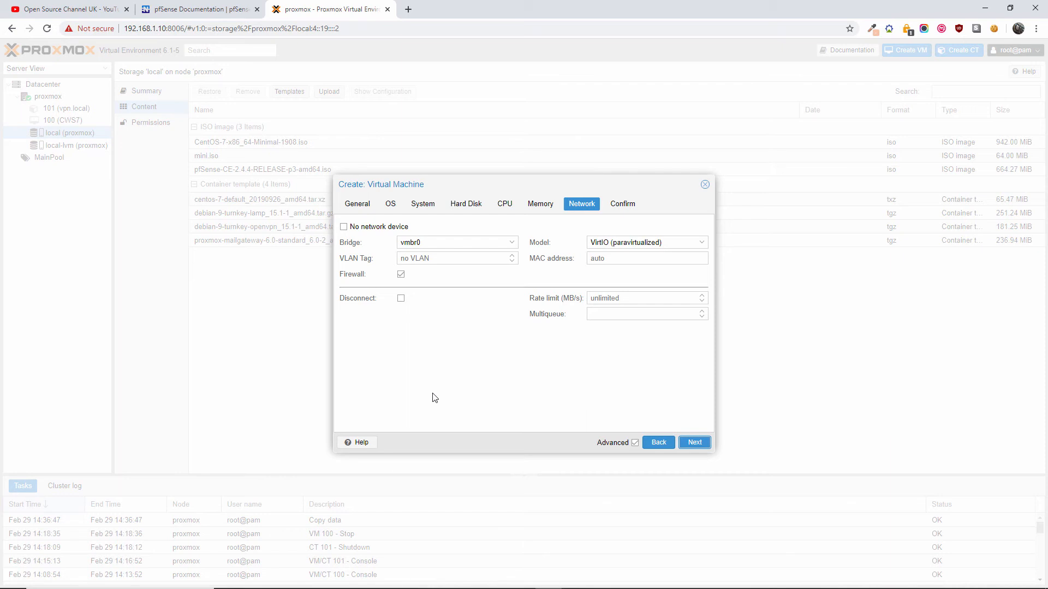
# - Use bridge vmbr0 with the VirtIO (paravirtualized) model, keeping Advanced options shown
pyautogui.click(702, 243)
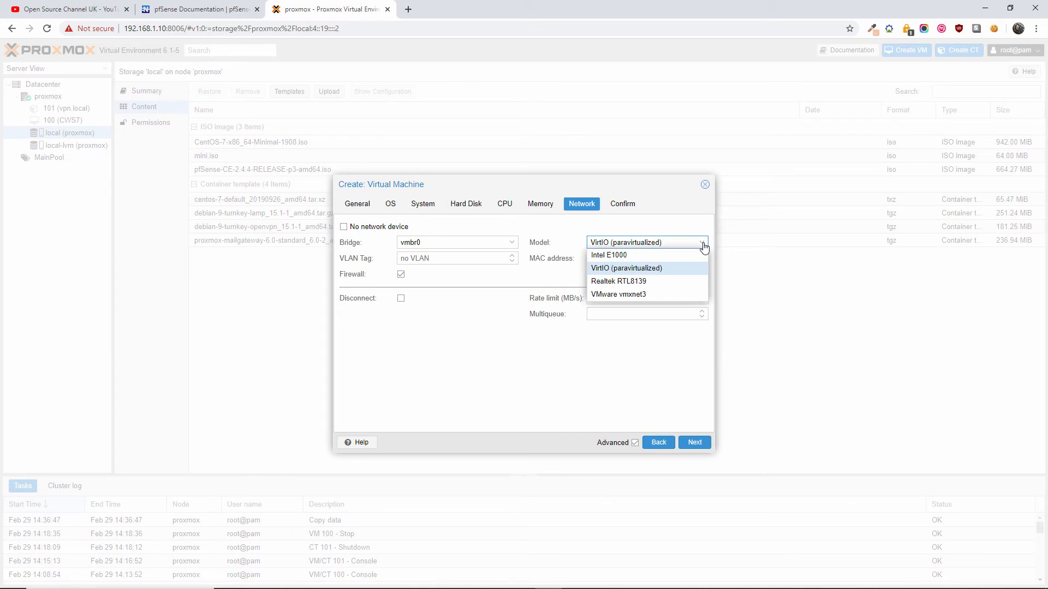
pyautogui.click(703, 244)
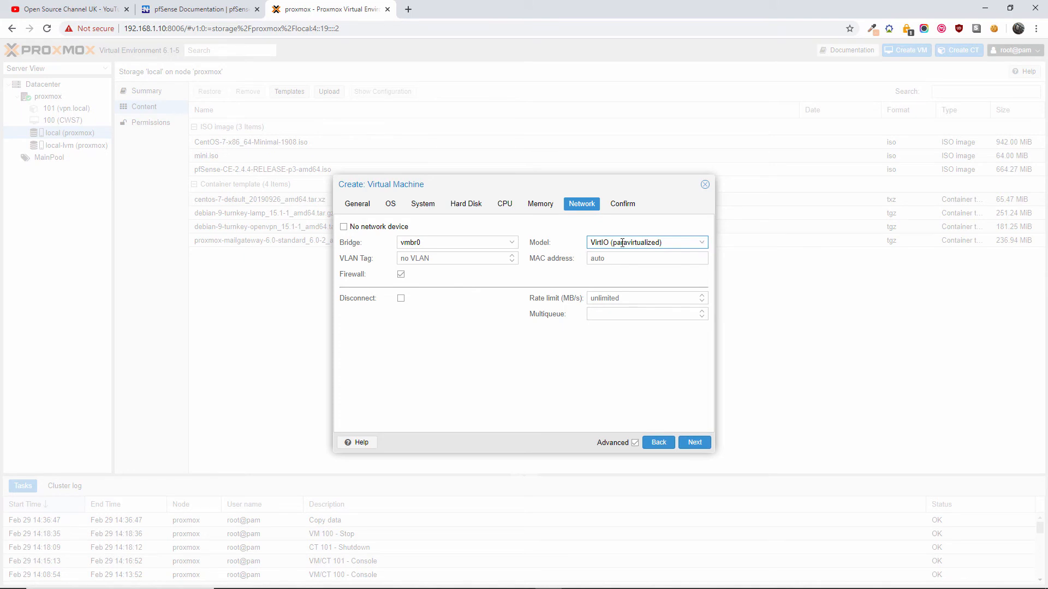
pyautogui.click(423, 204)
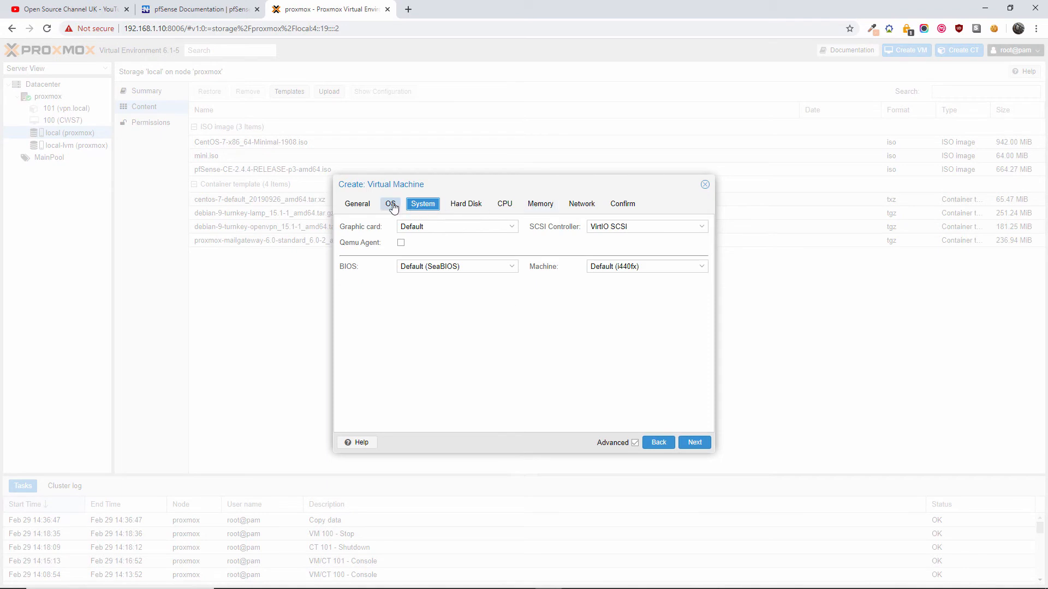
pyautogui.click(581, 204)
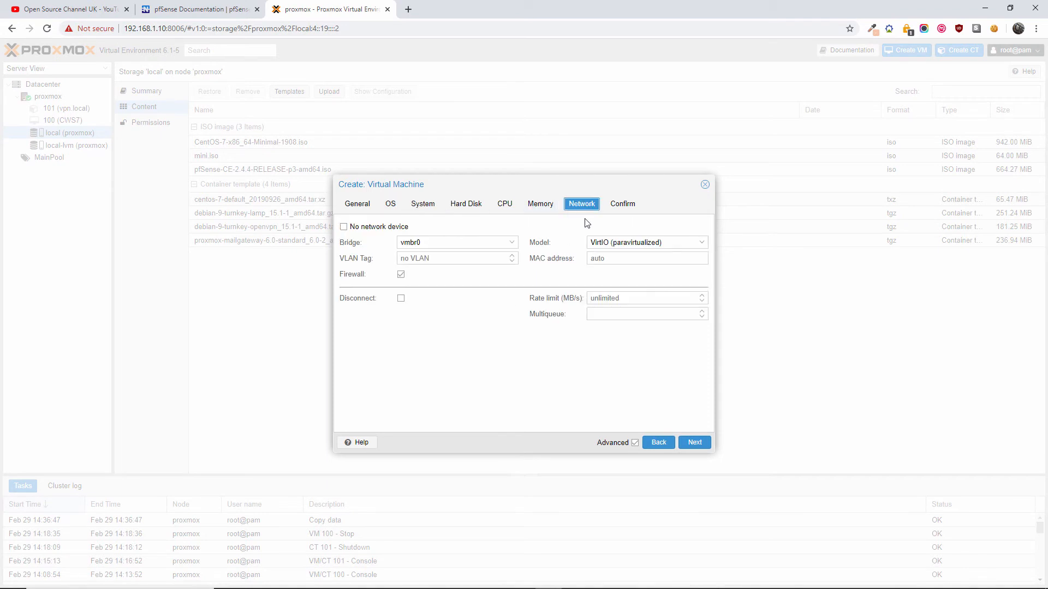
pyautogui.click(511, 244)
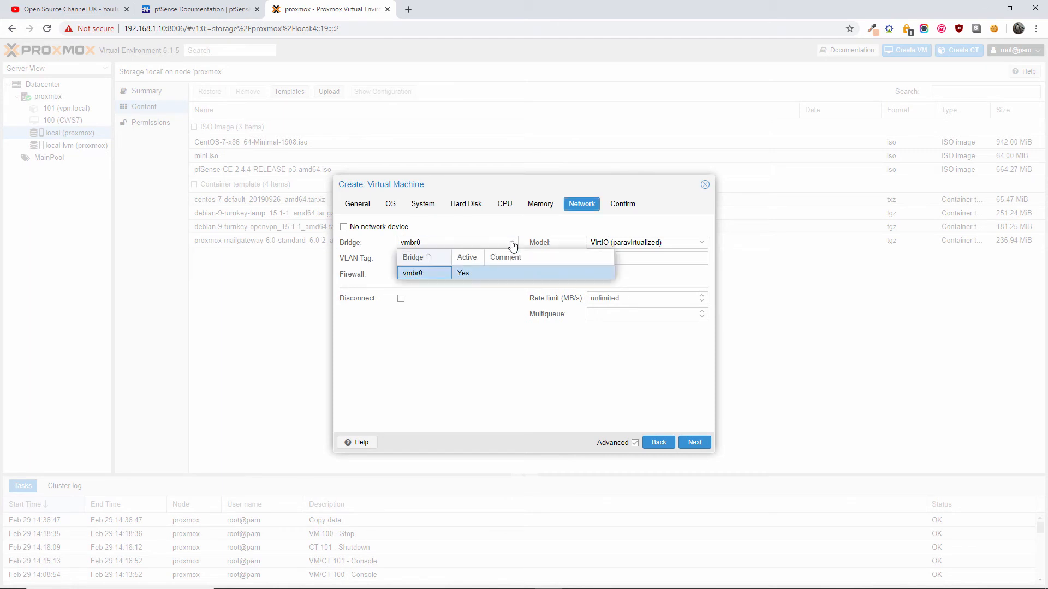
pyautogui.click(420, 274)
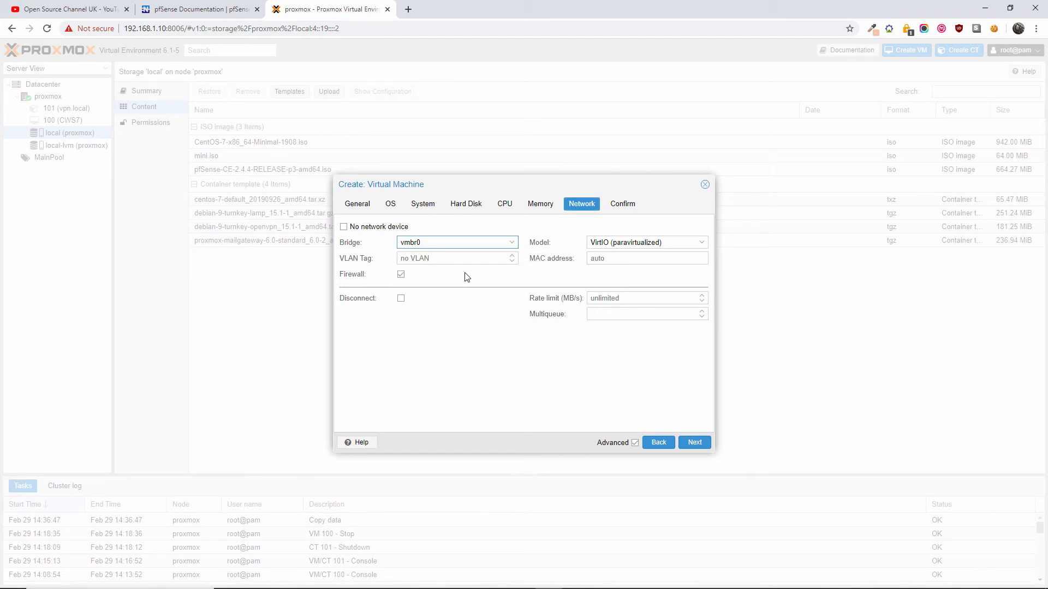
pyautogui.click(703, 247)
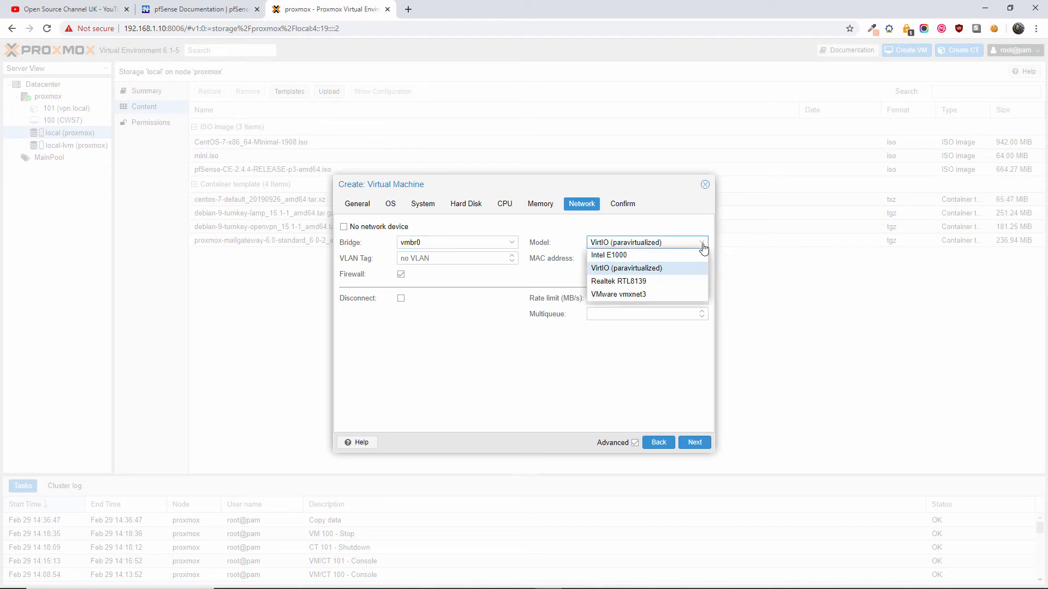
pyautogui.click(702, 246)
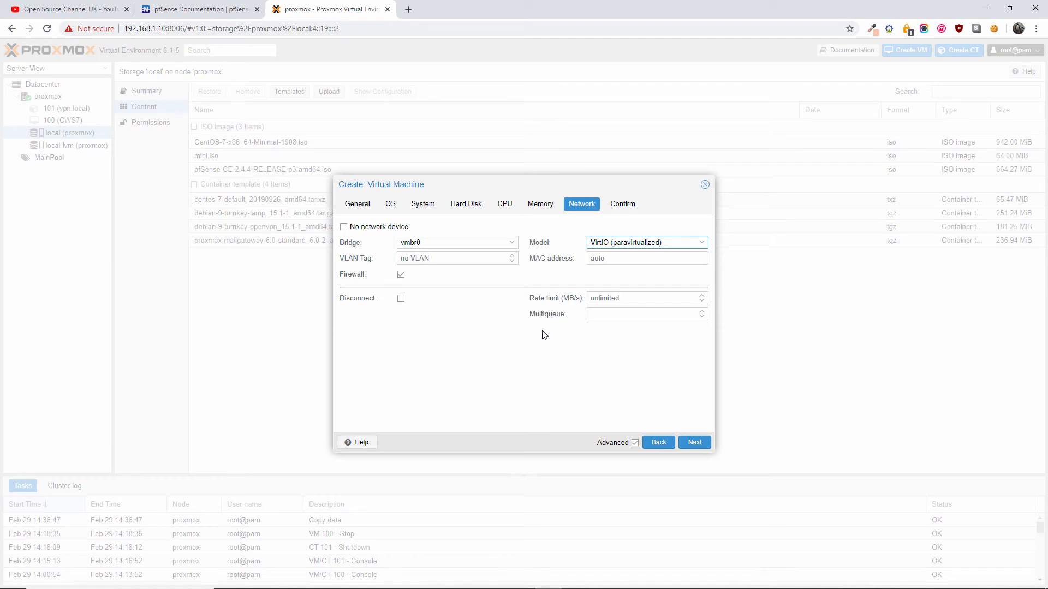
pyautogui.click(367, 229)
pyautogui.click(367, 231)
pyautogui.click(635, 443)
pyautogui.click(635, 442)
# - Review the Confirm summary and finish creating PFSense as VM 102
pyautogui.click(684, 445)
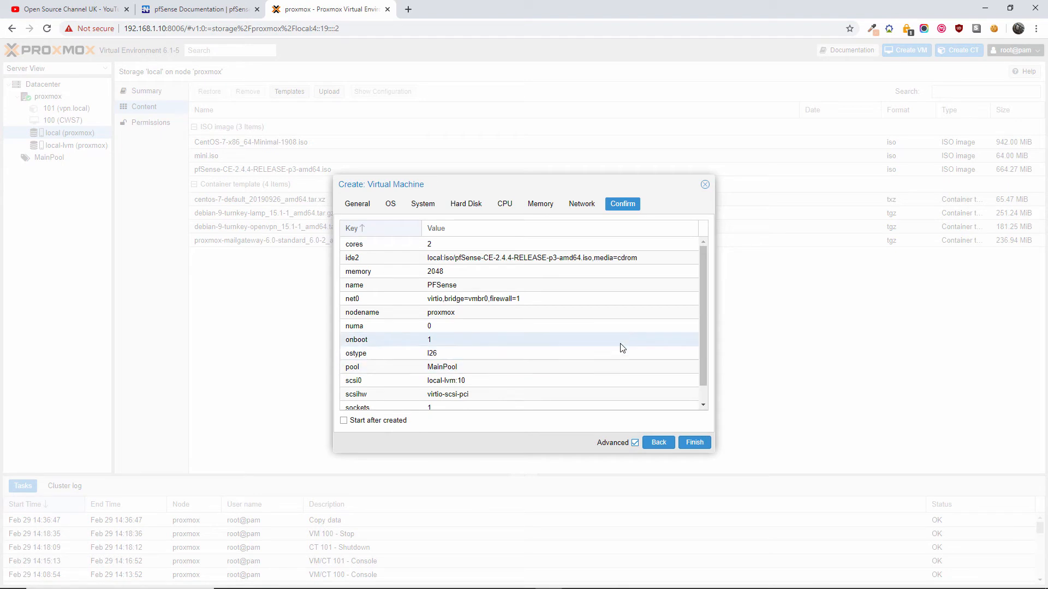
pyautogui.scroll(-1, 622, 348)
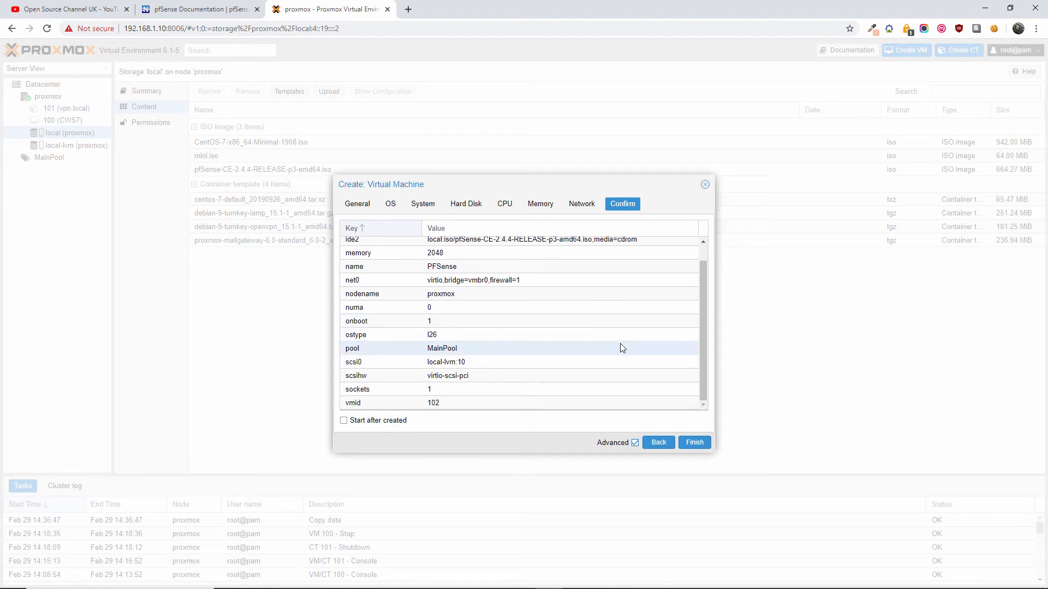
pyautogui.scroll(1, 622, 347)
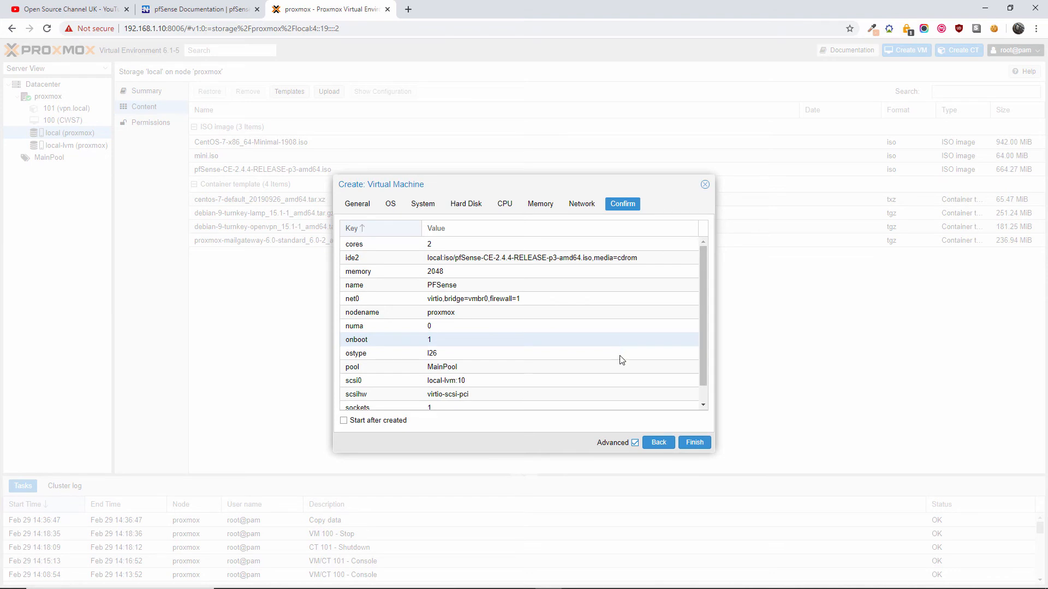
pyautogui.click(572, 209)
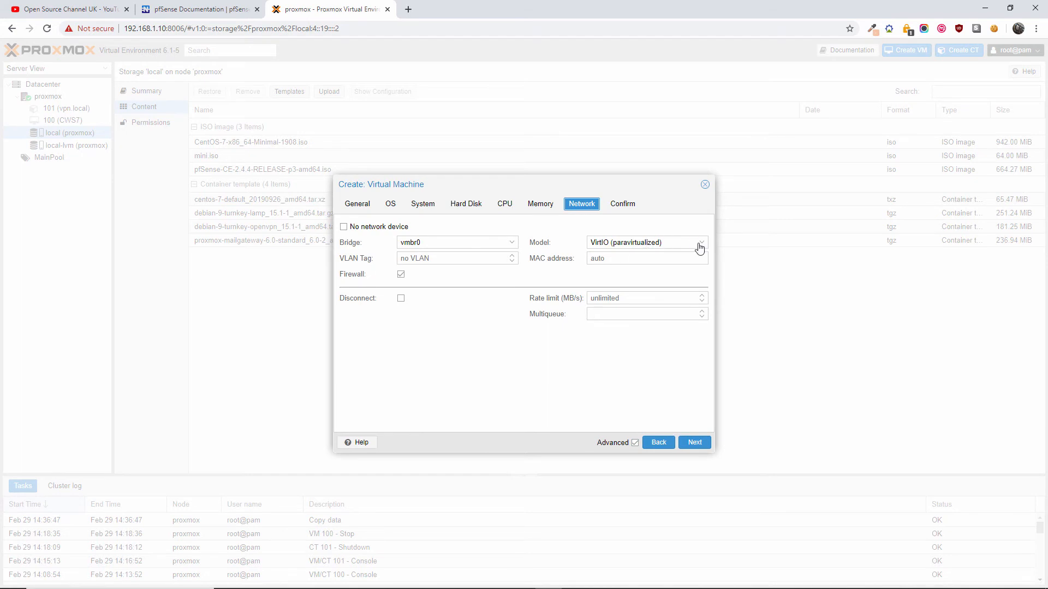
pyautogui.click(557, 361)
pyautogui.click(697, 443)
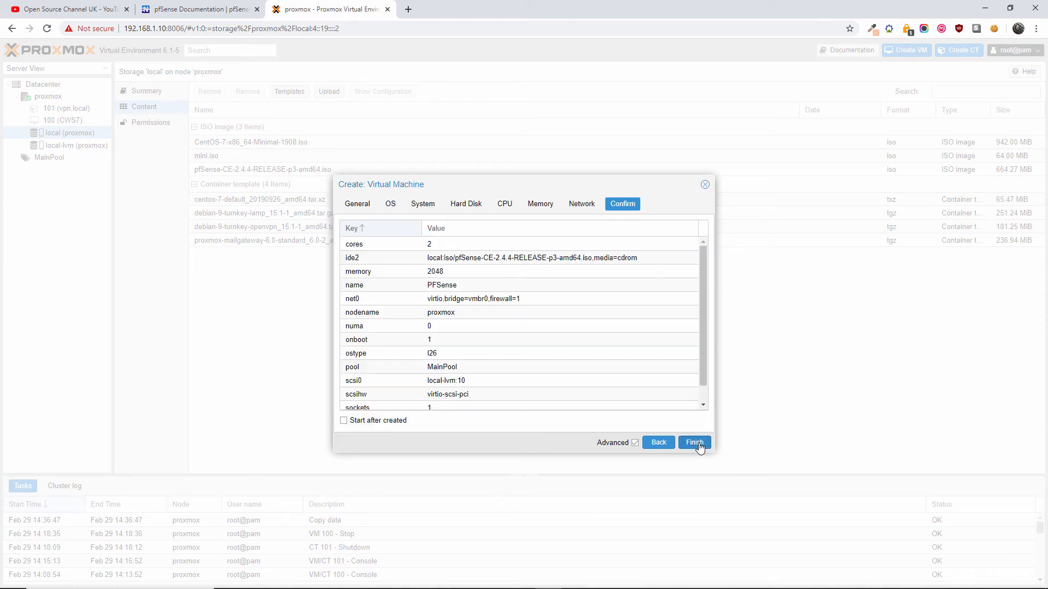
pyautogui.click(697, 443)
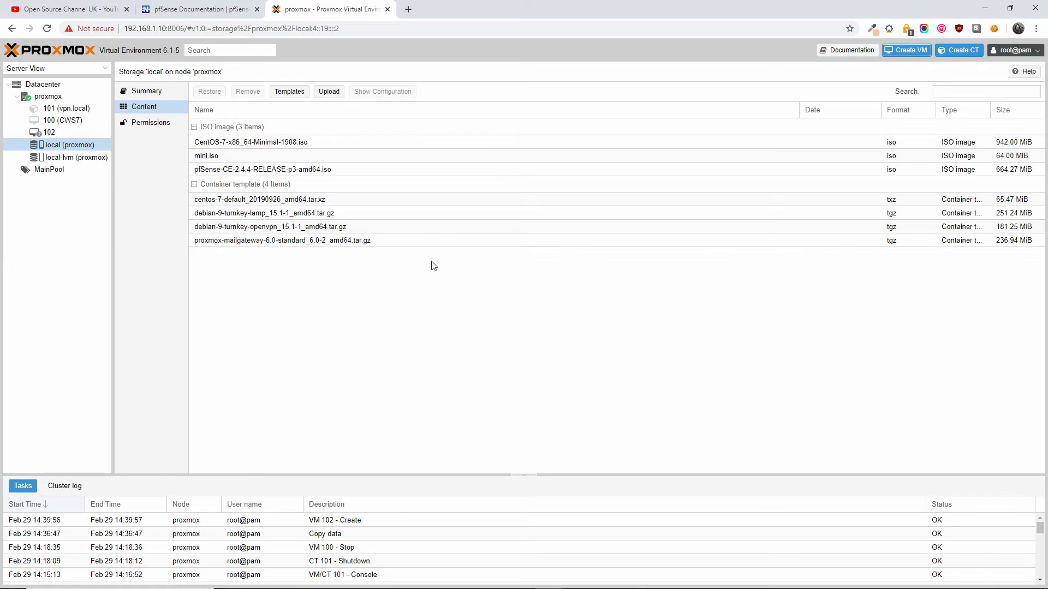
# - Start VM 102 from its overview and open its console
pyautogui.click(49, 132)
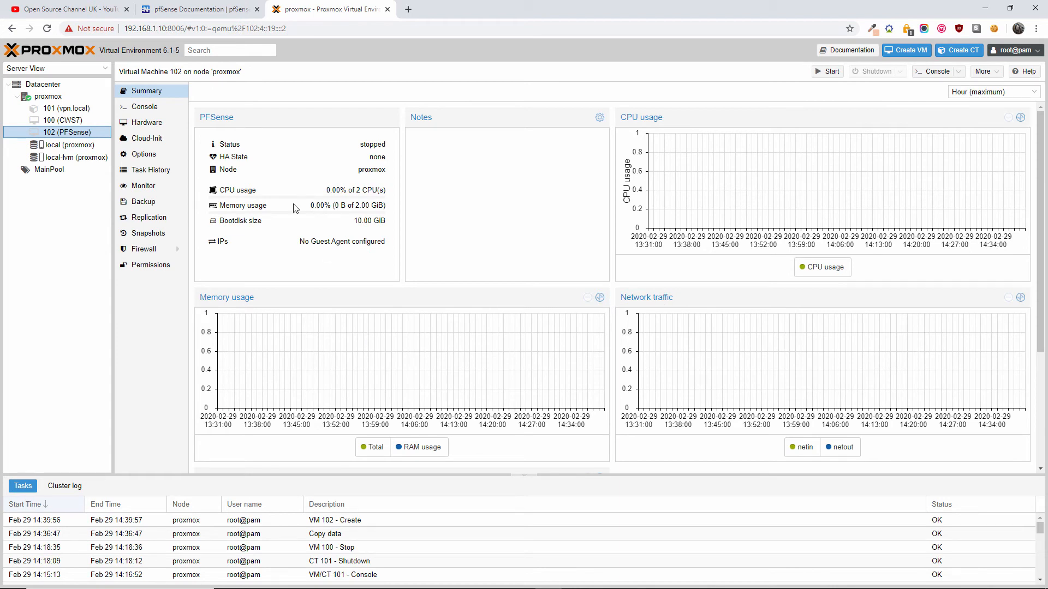
pyautogui.click(826, 71)
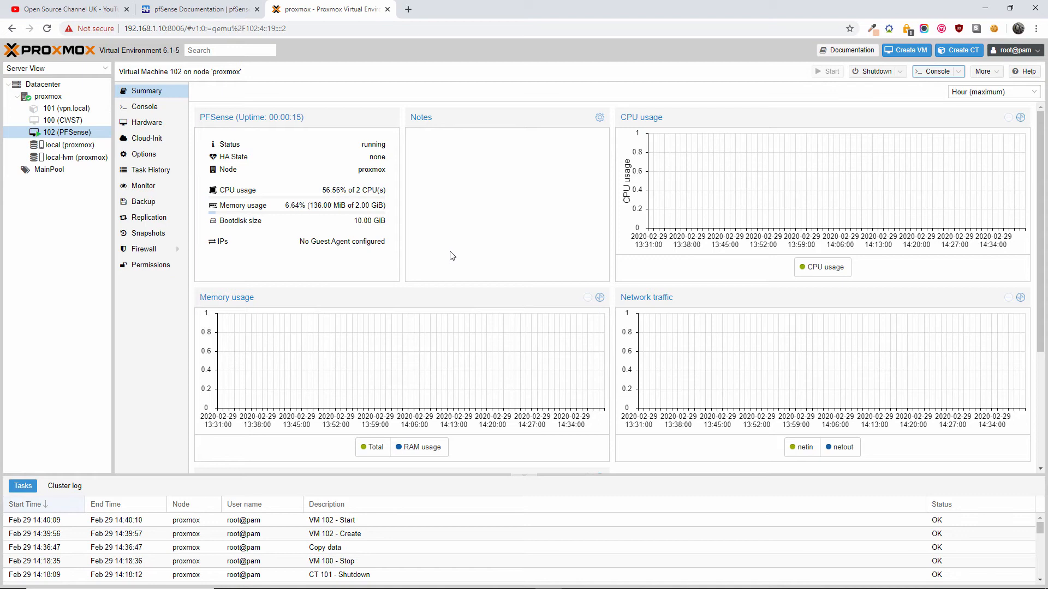
pyautogui.click(153, 111)
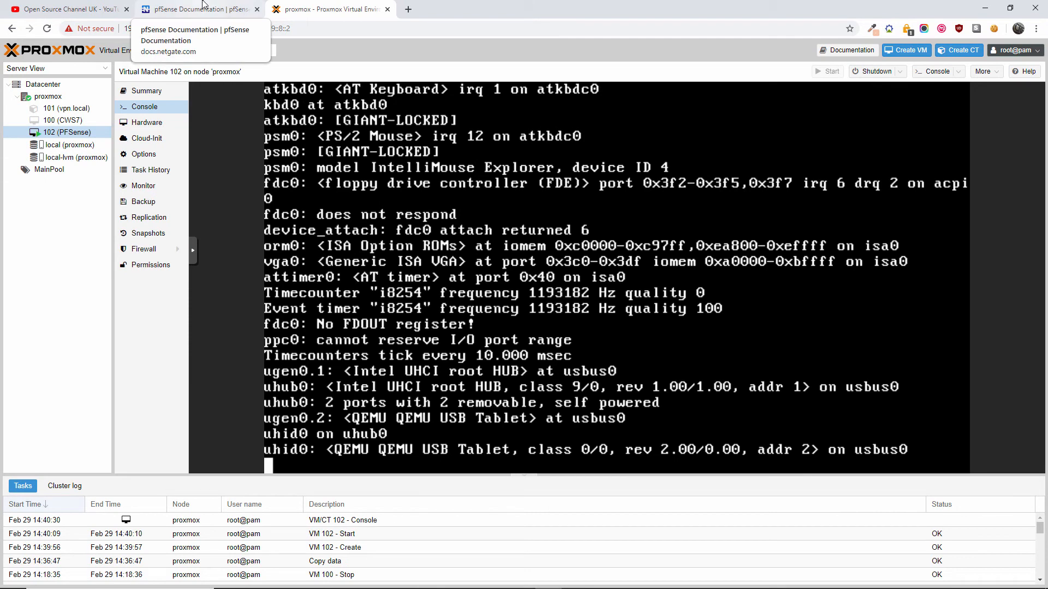
# - Open Installing and Upgrading, then the Installing pfSense guide, and scroll to Performing a Full Install
pyautogui.click(202, 6)
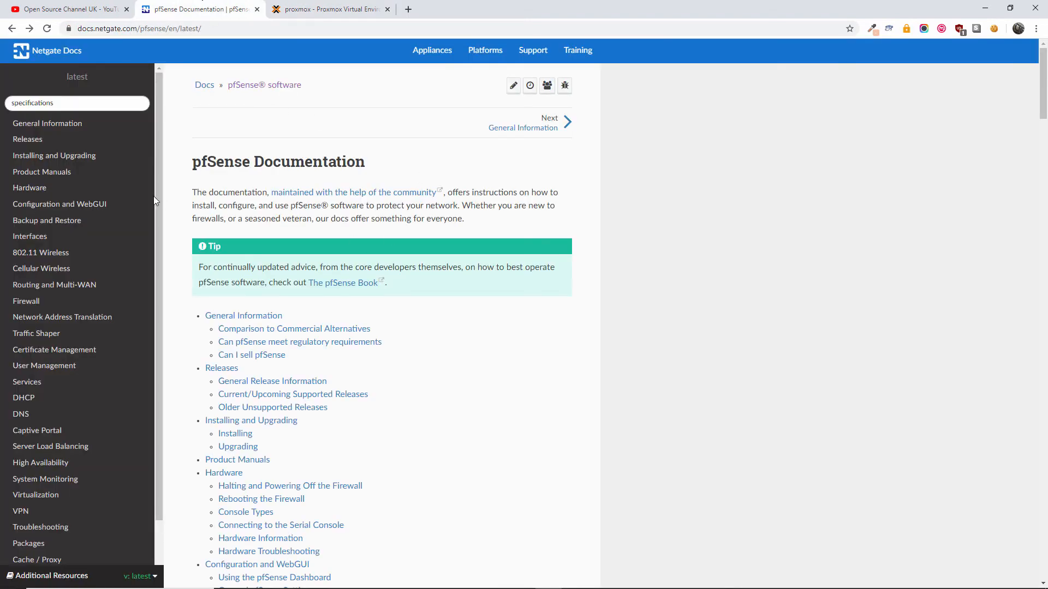
pyautogui.click(63, 157)
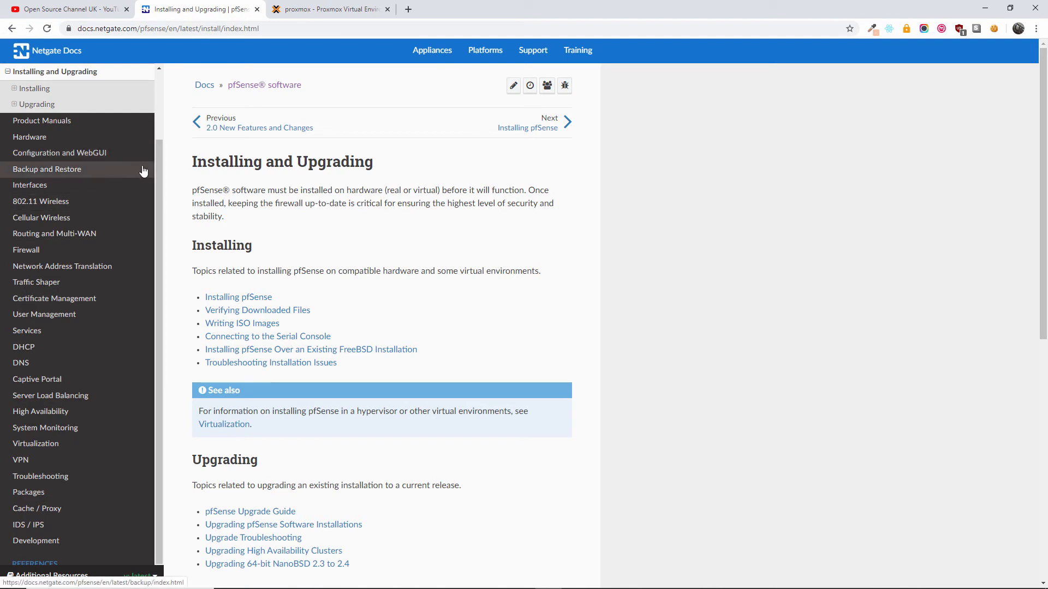
pyautogui.click(239, 300)
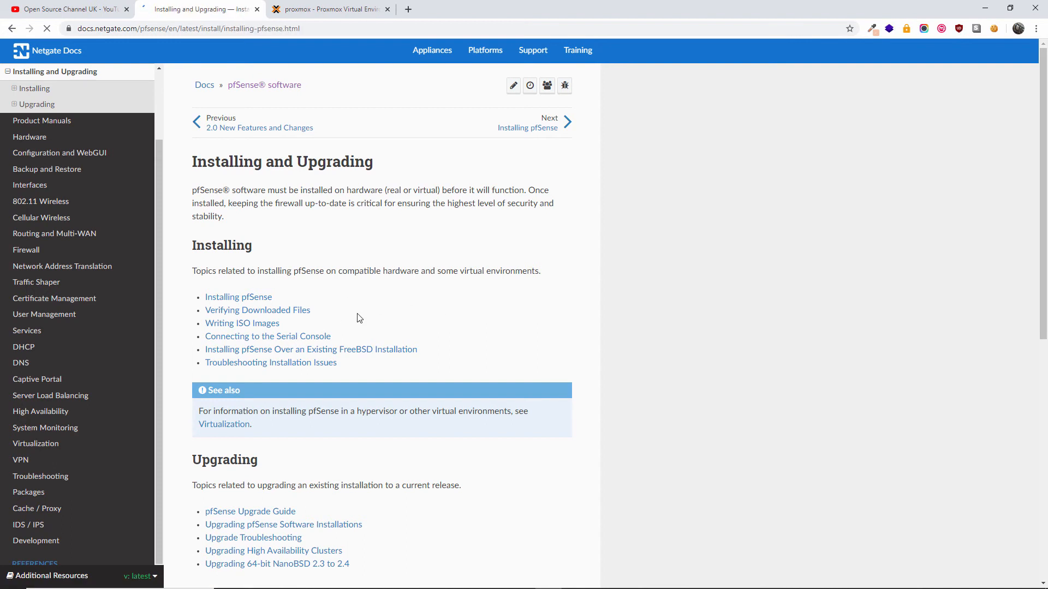
pyautogui.scroll(-15, 376, 295)
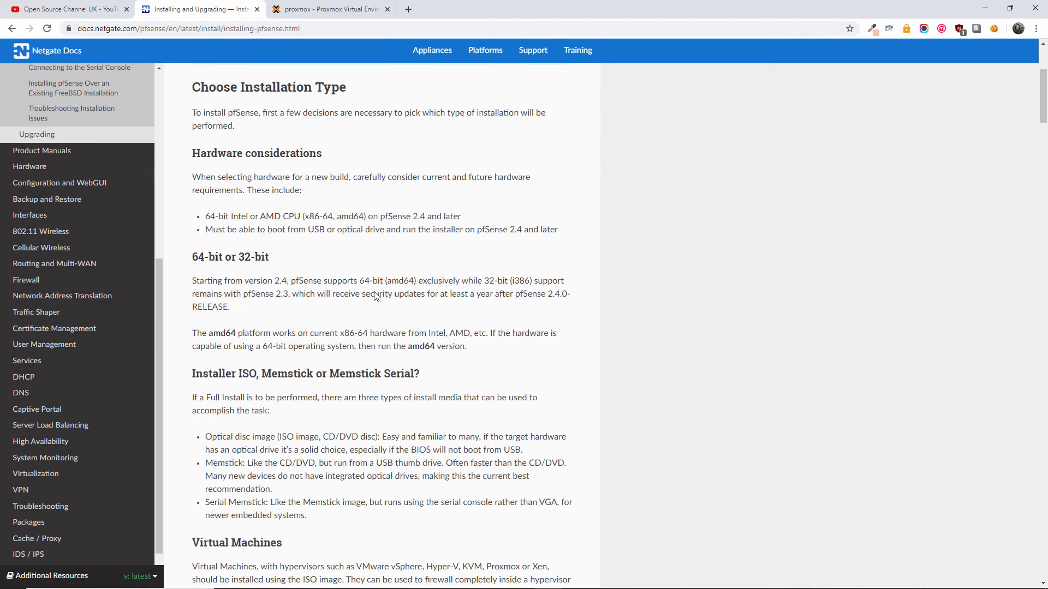
pyautogui.scroll(-10, 376, 296)
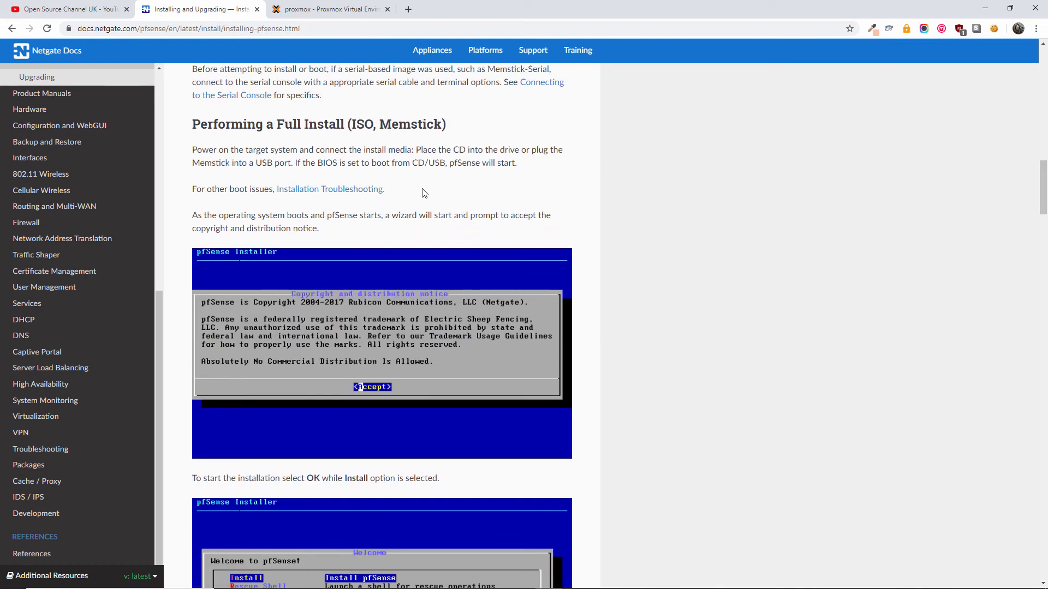
pyautogui.scroll(-3, 425, 195)
pyautogui.scroll(-7, 388, 337)
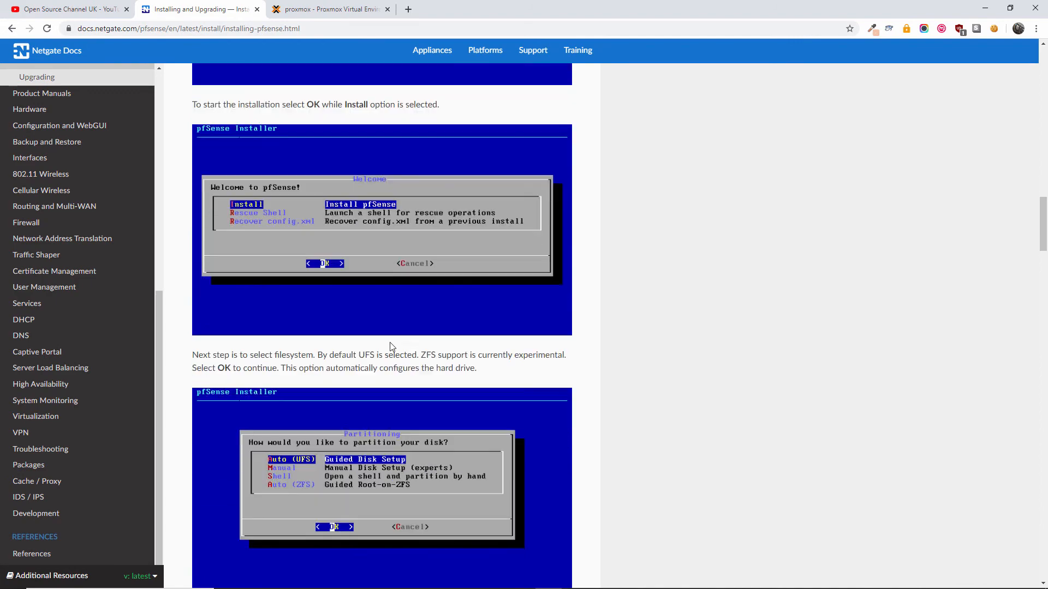
pyautogui.scroll(7, 383, 296)
# - Accept the pfSense copyright notice and choose Install in the VM console
pyautogui.click(328, 9)
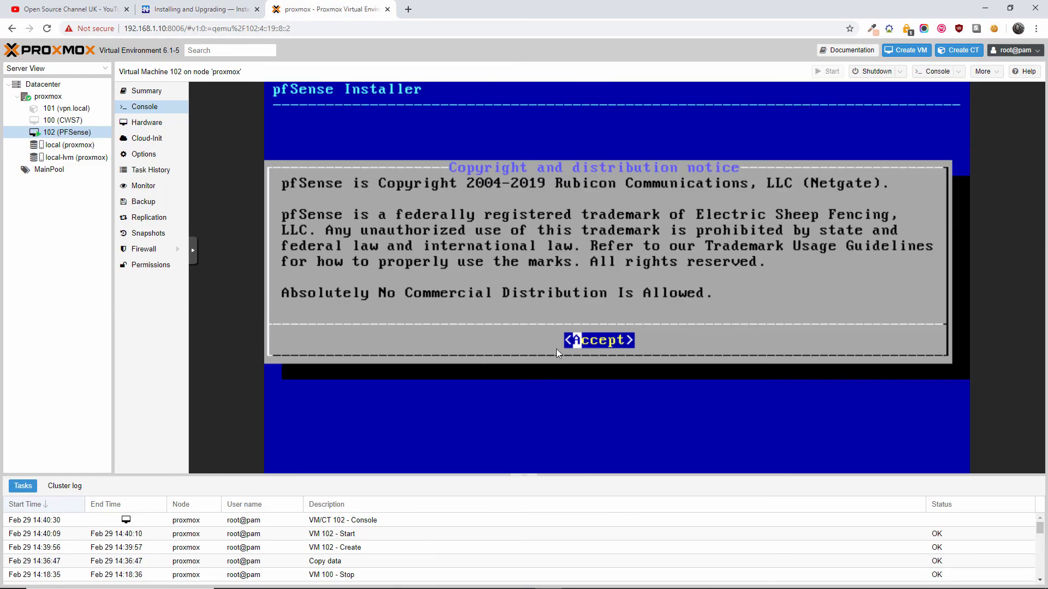
pyautogui.hotkey('ctrl', 'shift', 'Tab')
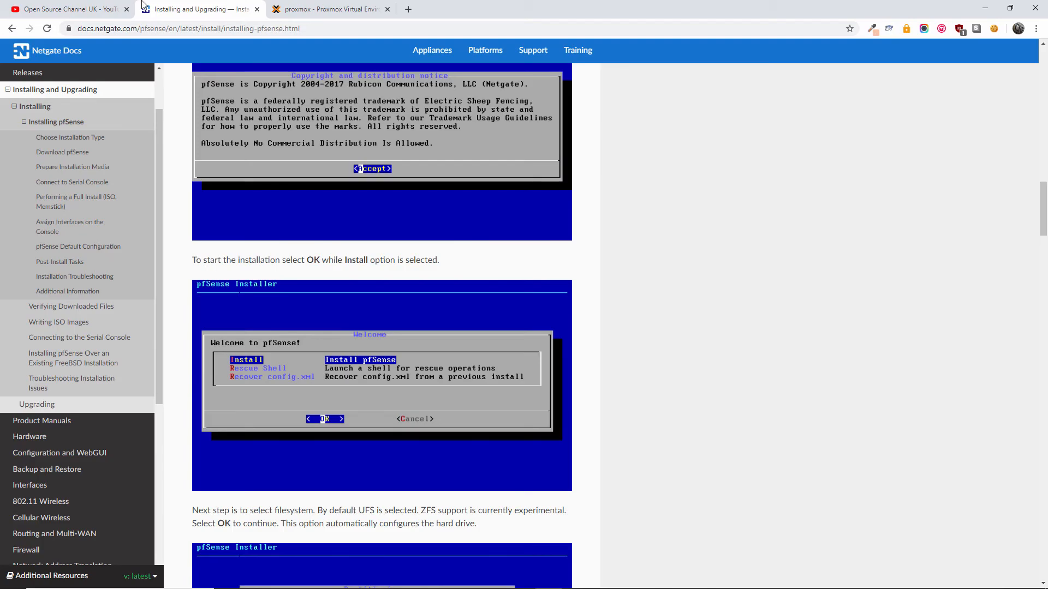
pyautogui.scroll(1, 335, 205)
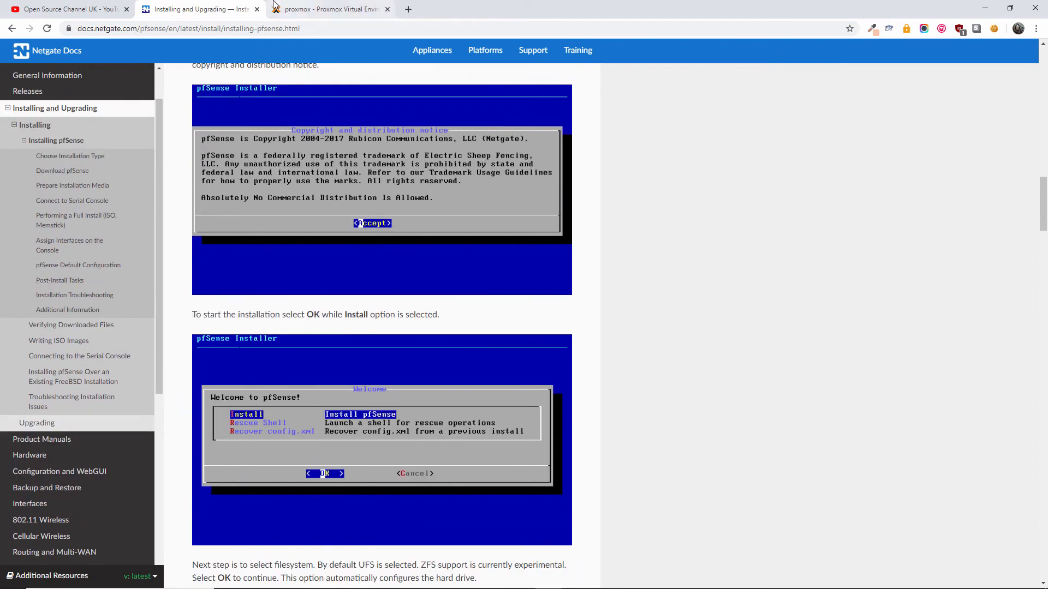
pyautogui.click(275, 6)
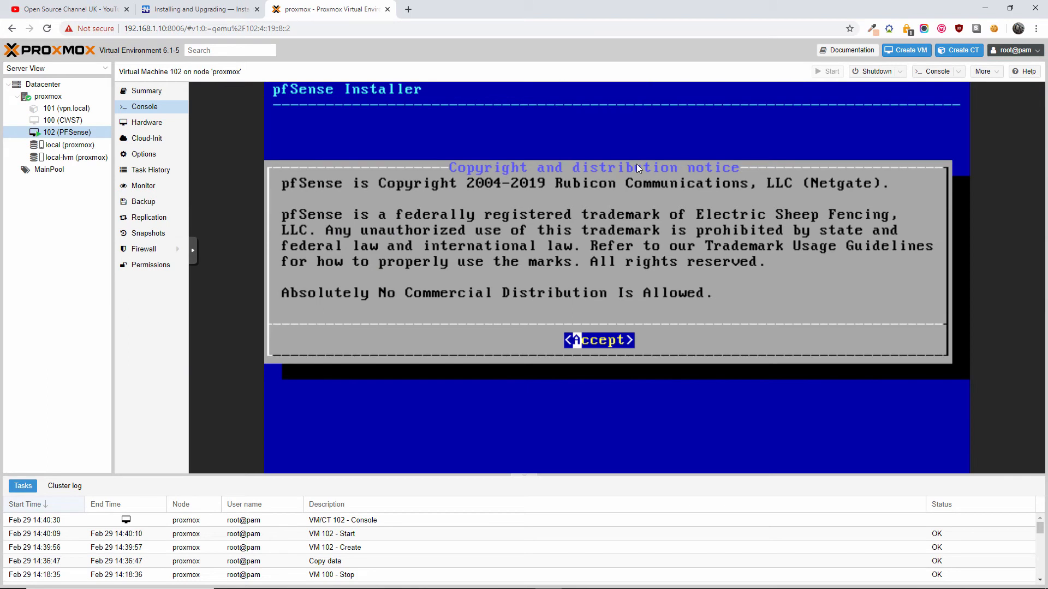
pyautogui.click(592, 342)
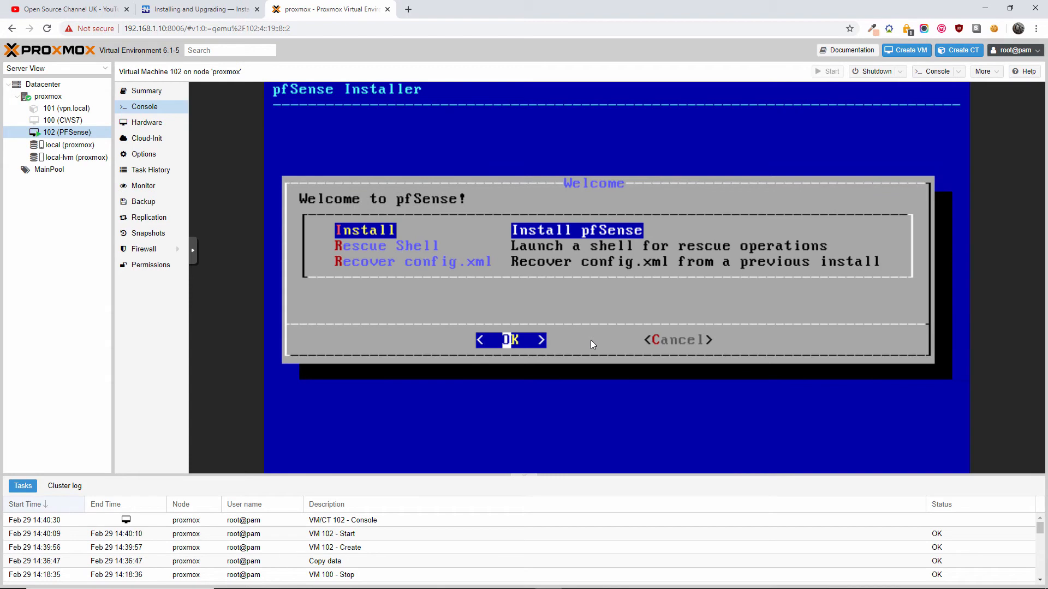
pyautogui.press('Tab')
pyautogui.press('Tab')
pyautogui.press('Tab')
pyautogui.press('Tab')
pyautogui.press('Return')
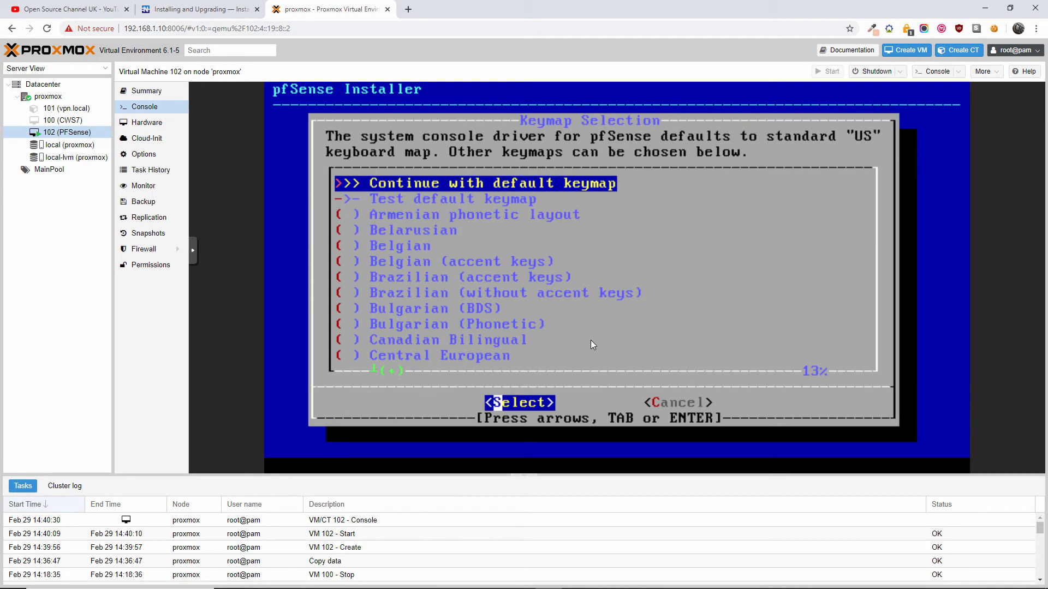
# - Check the next installation steps in the pfSense docs, then return to the console
pyautogui.click(213, 3)
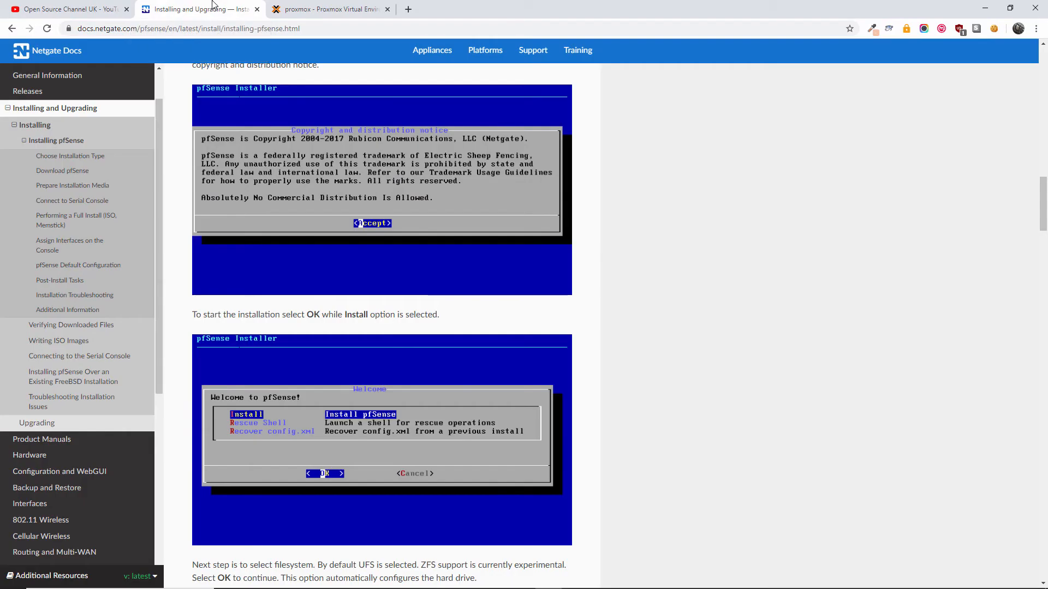
pyautogui.scroll(-8, 421, 391)
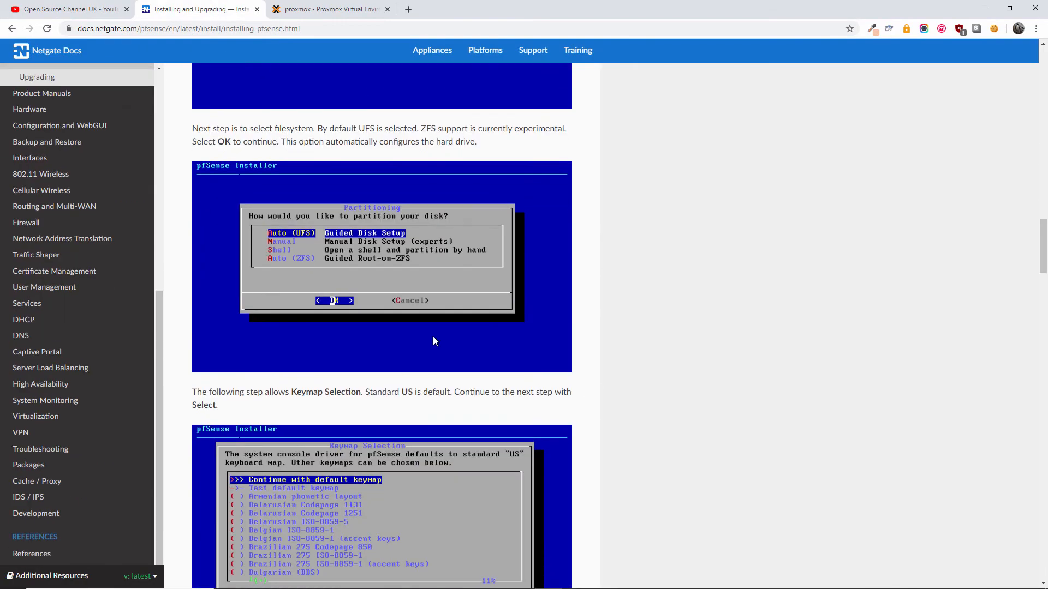
pyautogui.scroll(4, 437, 328)
pyautogui.scroll(-5, 444, 305)
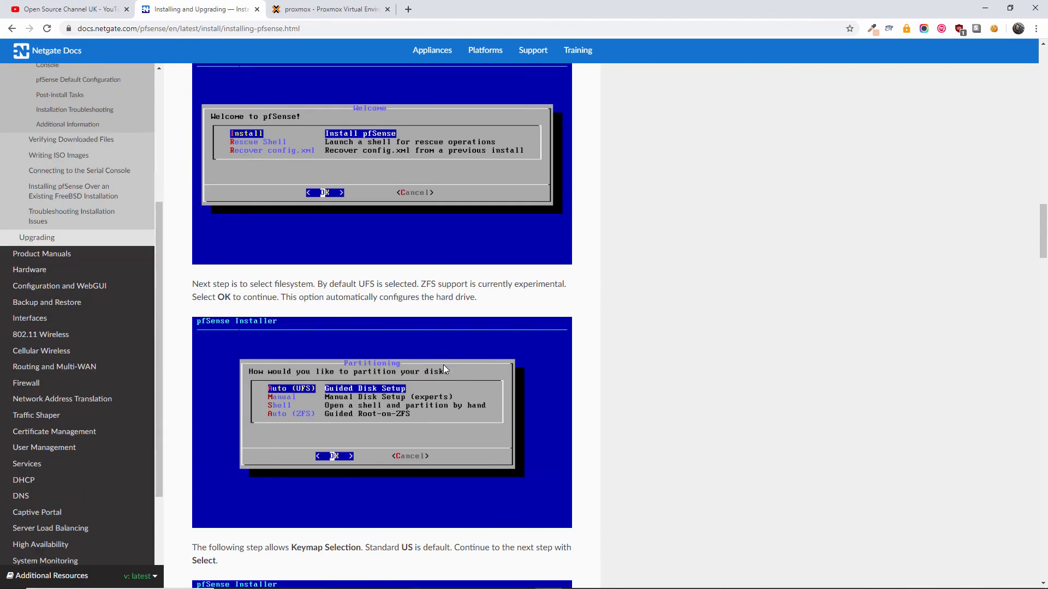
pyautogui.scroll(2, 414, 354)
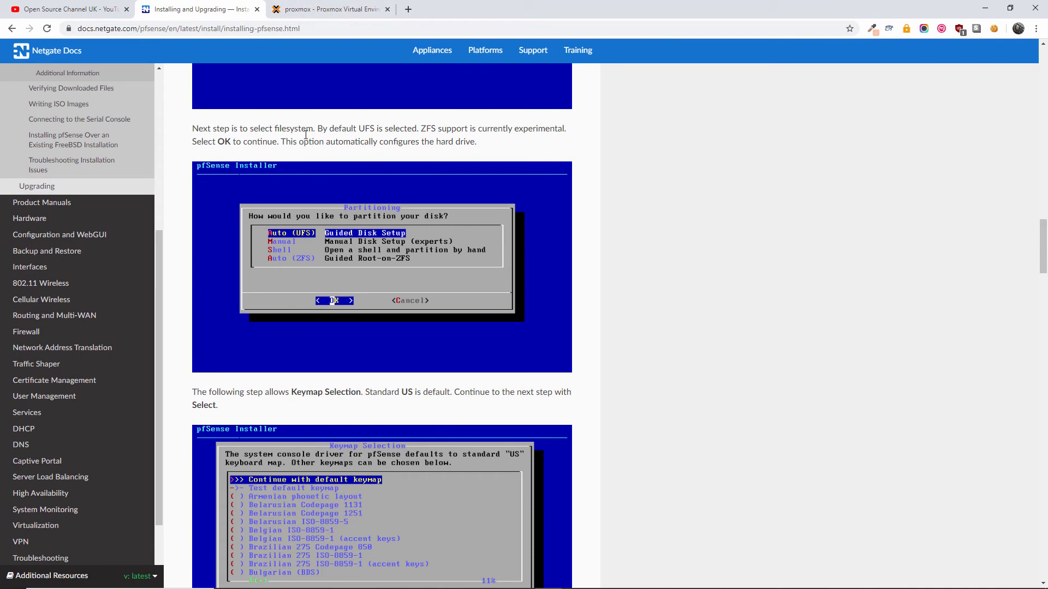
pyautogui.click(330, 8)
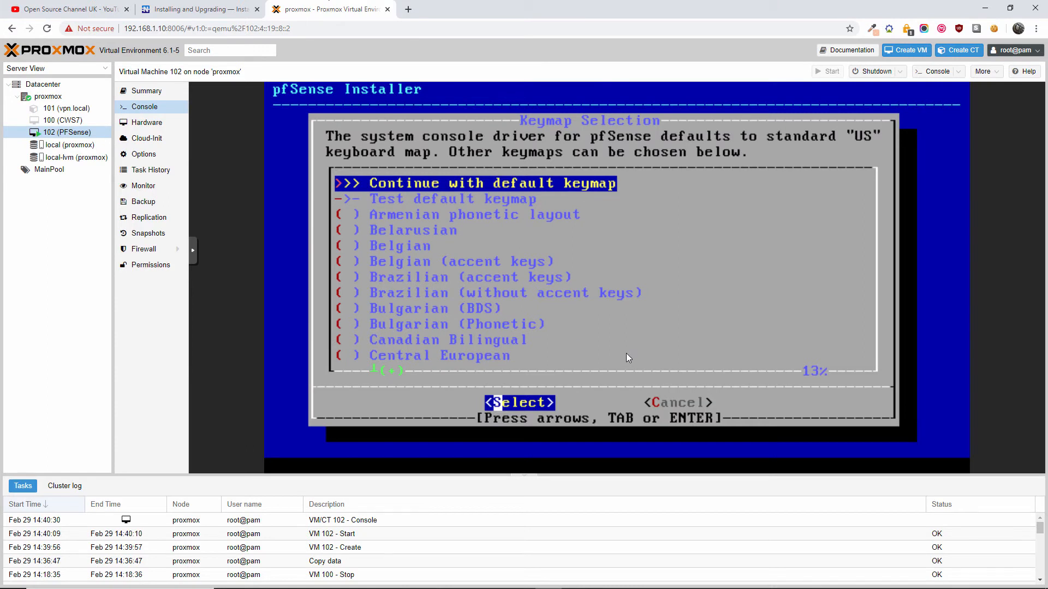
# - Continue with the default US keymap and accept guided Auto (UFS) partitioning
pyautogui.press('Down')
pyautogui.press('Up')
pyautogui.press('Right')
pyautogui.press('Left')
pyautogui.press('Return')
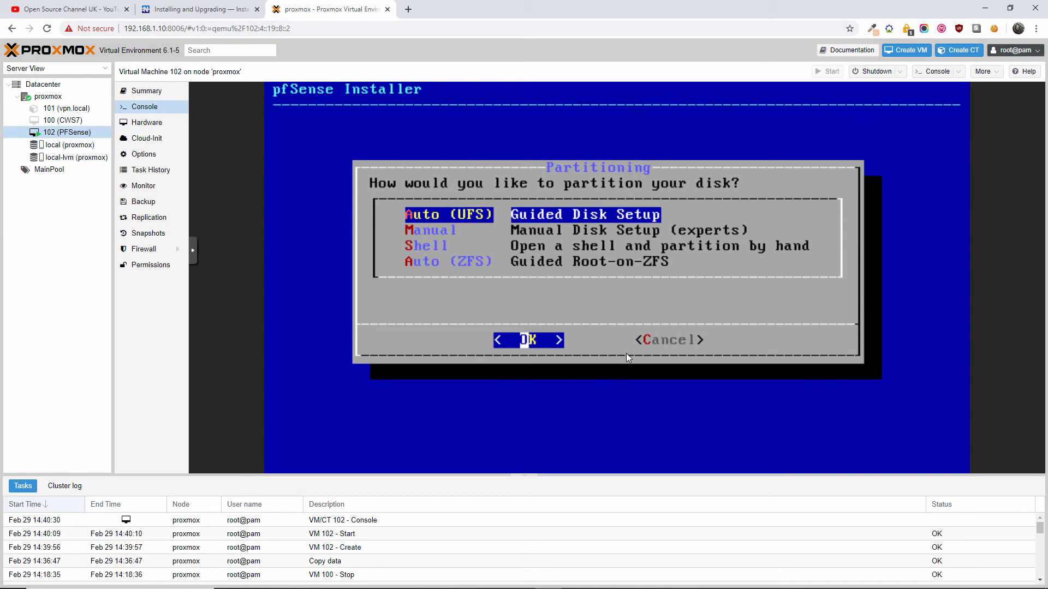
pyautogui.press('Return')
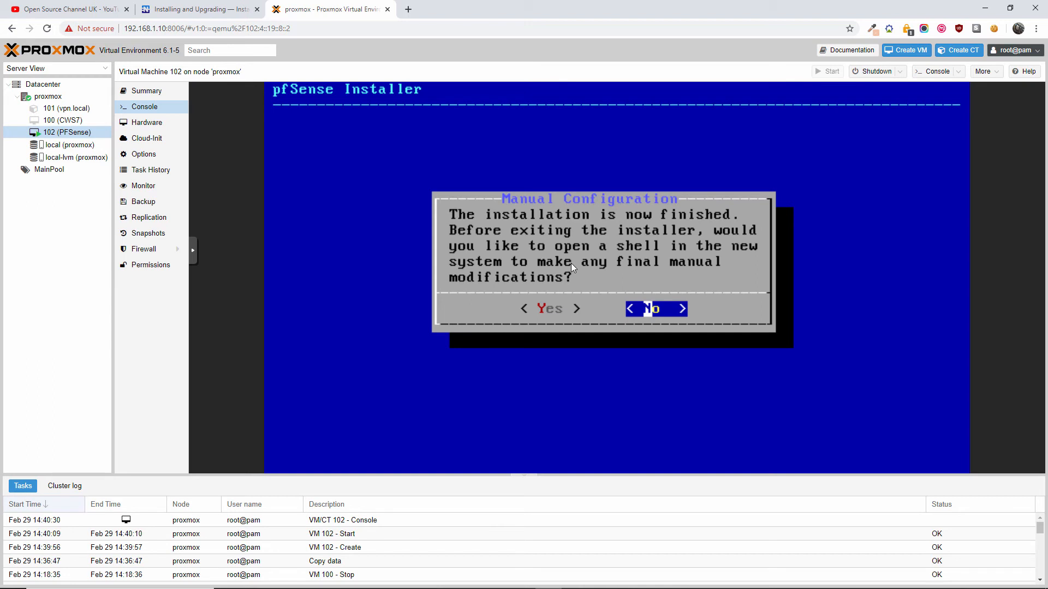
# - Choose Yes in the Manual Configuration dialog to open a shell, after checking the guide
pyautogui.press('Left')
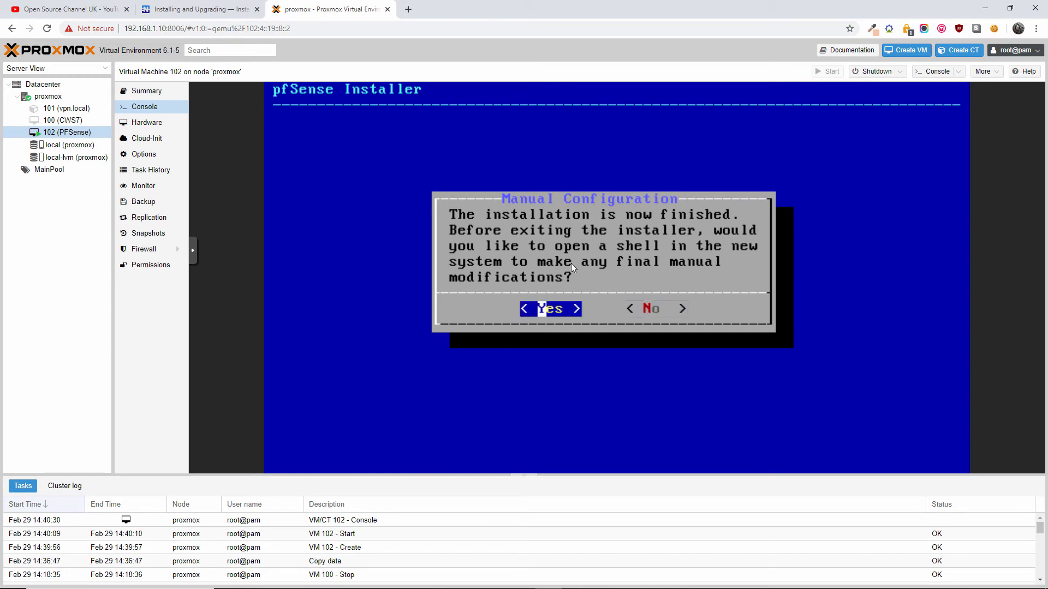
pyautogui.click(191, 10)
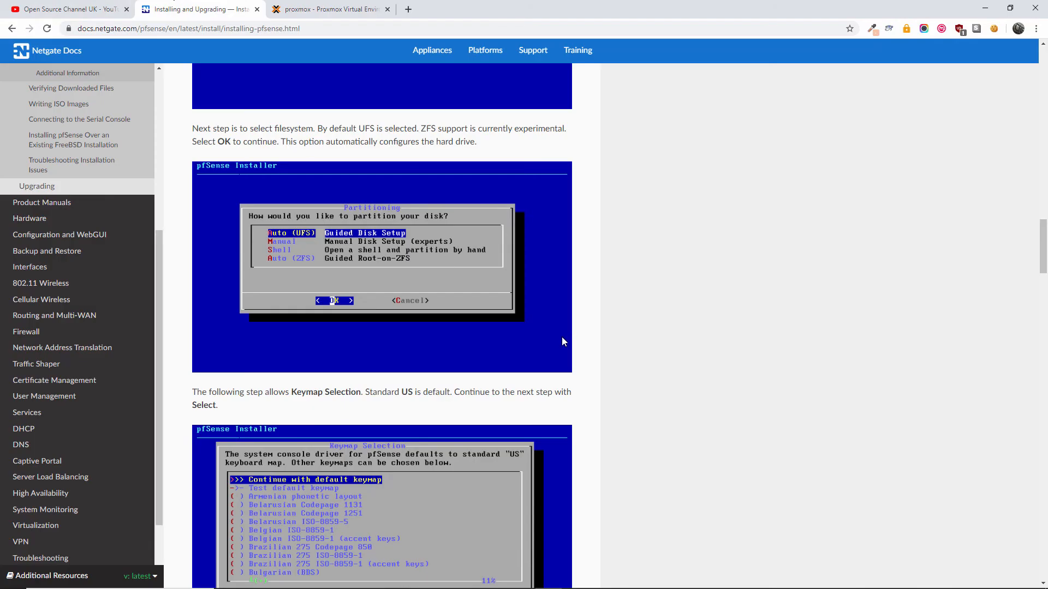
pyautogui.scroll(-5, 538, 332)
pyautogui.scroll(-10, 538, 337)
pyautogui.scroll(-1, 539, 338)
pyautogui.scroll(-2, 538, 337)
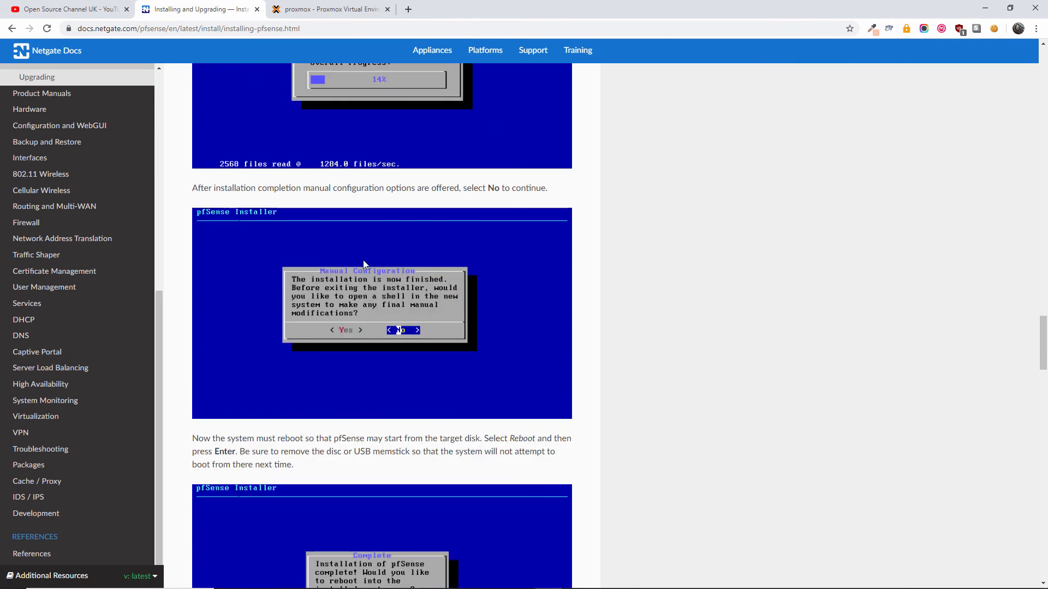
pyautogui.scroll(-4, 352, 254)
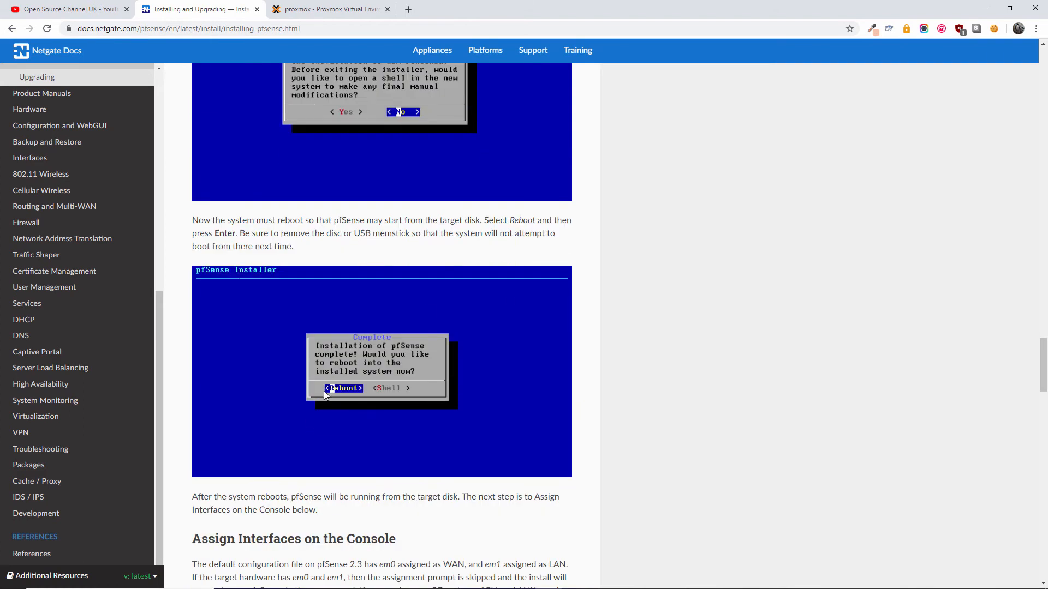
pyautogui.scroll(3, 374, 356)
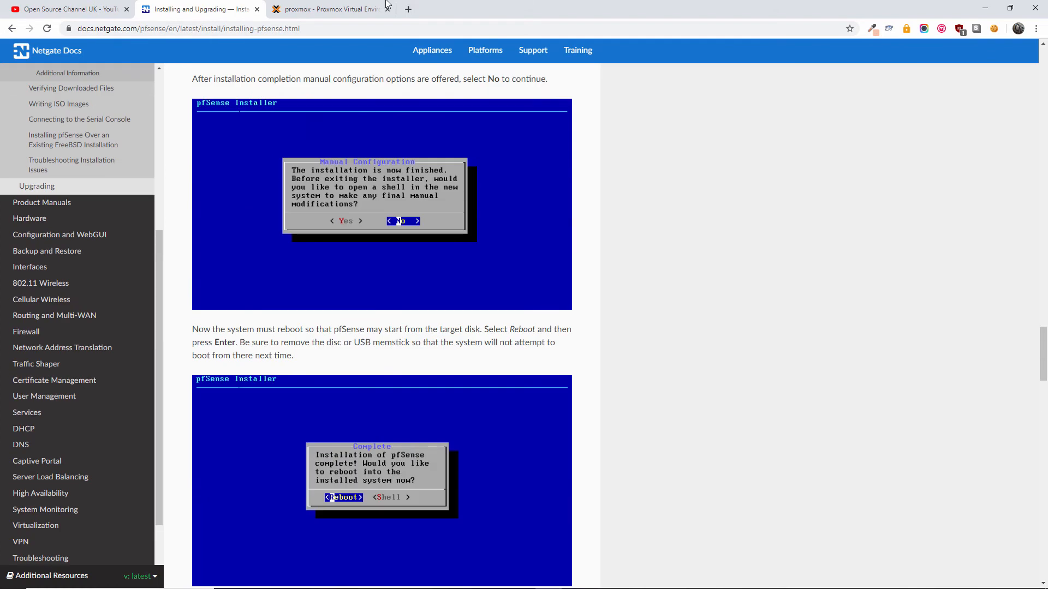
pyautogui.click(327, 9)
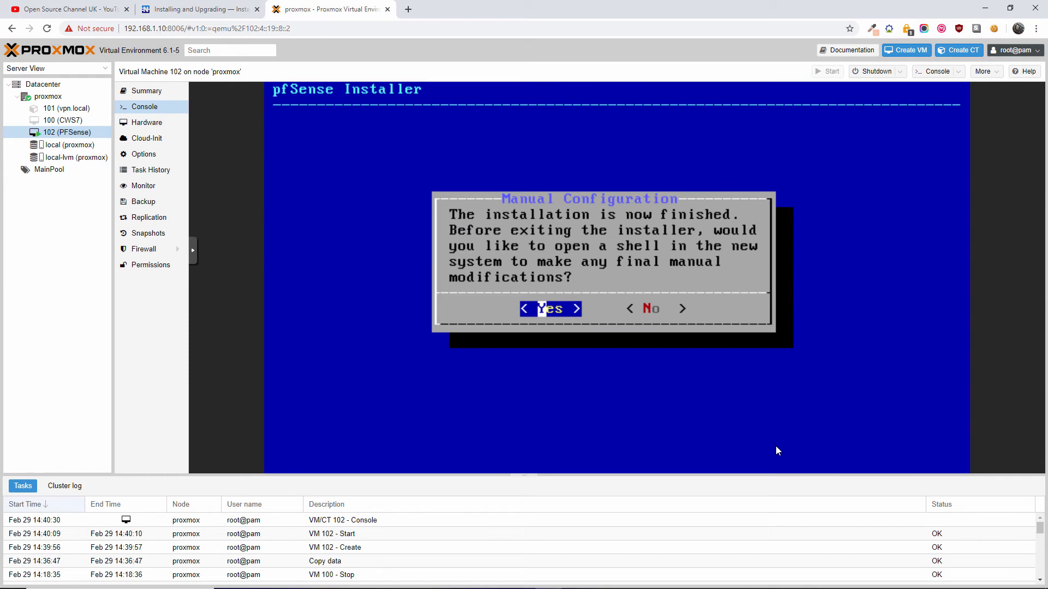
pyautogui.press('Return')
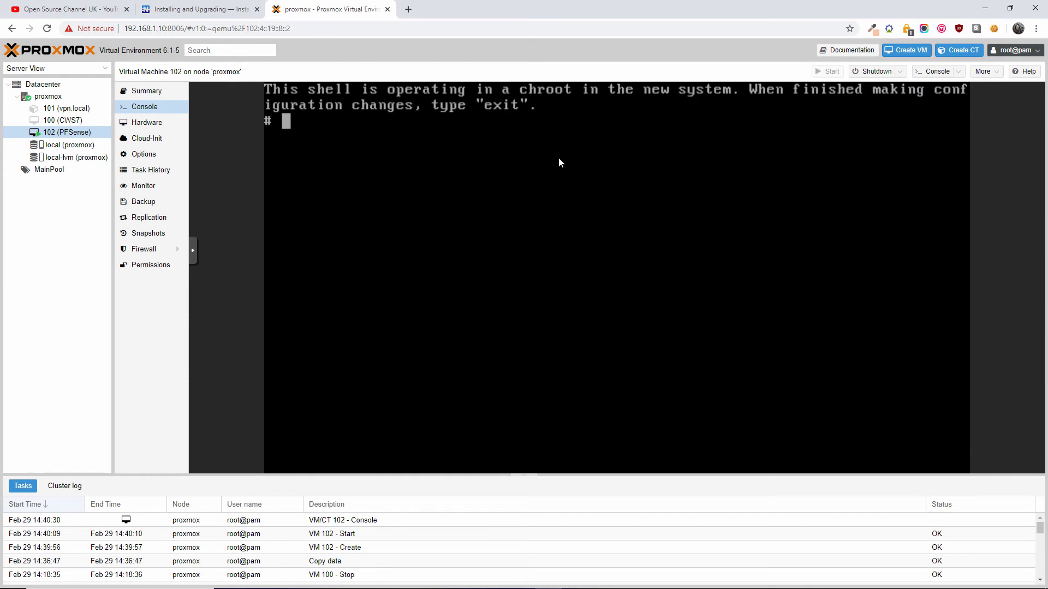
pyautogui.click(196, 10)
pyautogui.scroll(-3, 459, 315)
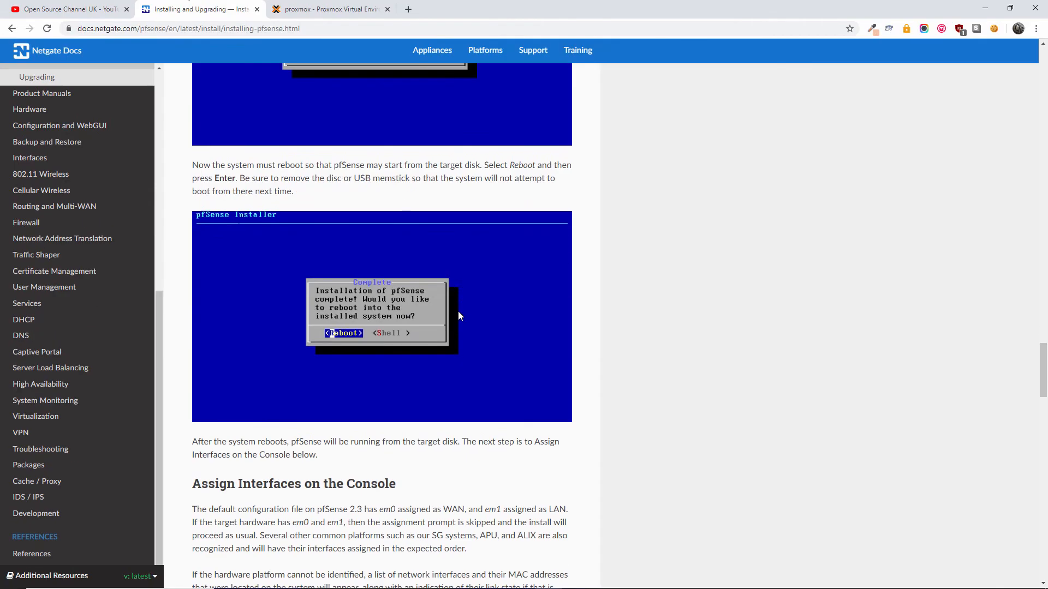
pyautogui.scroll(-3, 458, 311)
pyautogui.scroll(2, 457, 297)
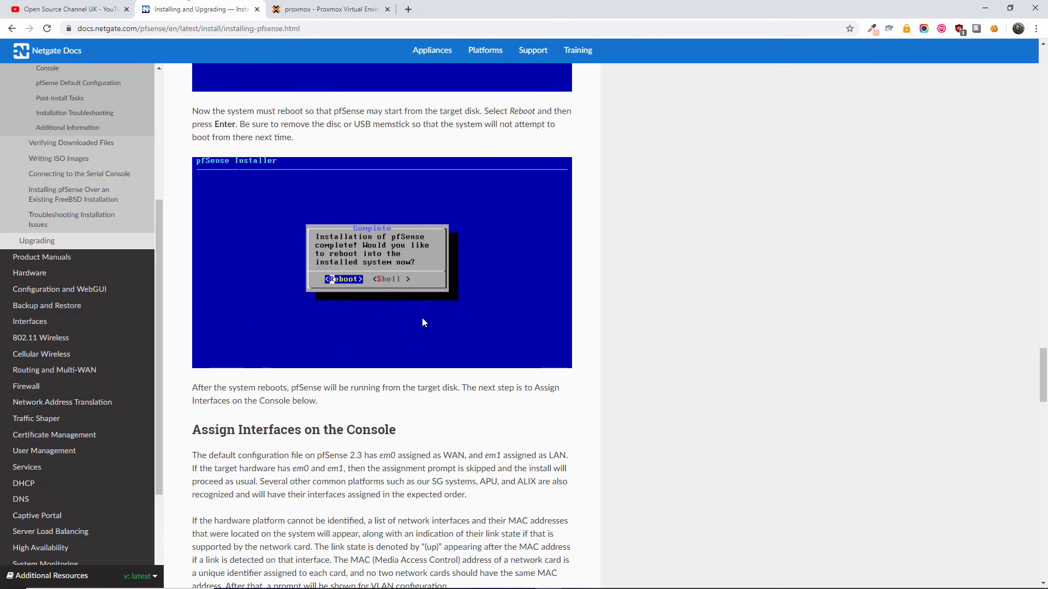
pyautogui.scroll(-4, 407, 413)
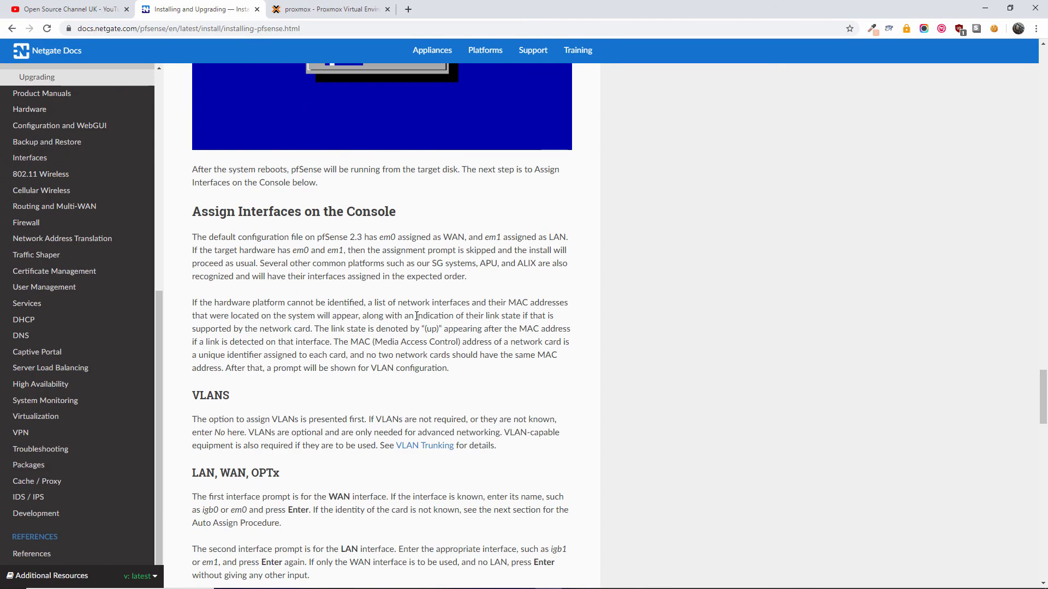
pyautogui.scroll(-3, 435, 355)
pyautogui.scroll(-10, 434, 354)
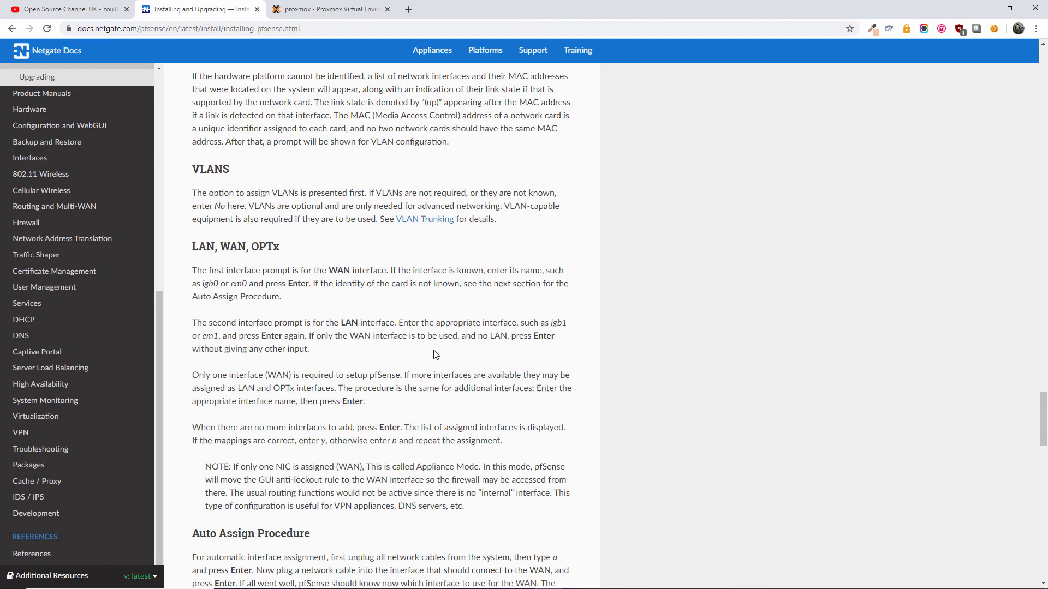
pyautogui.scroll(-1, 436, 354)
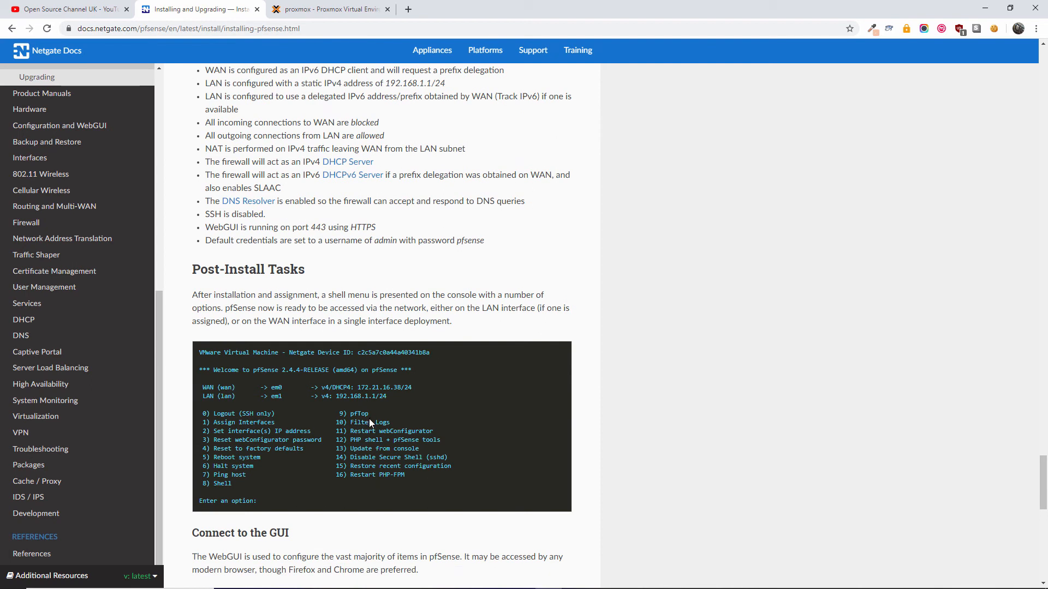
pyautogui.scroll(-7, 377, 424)
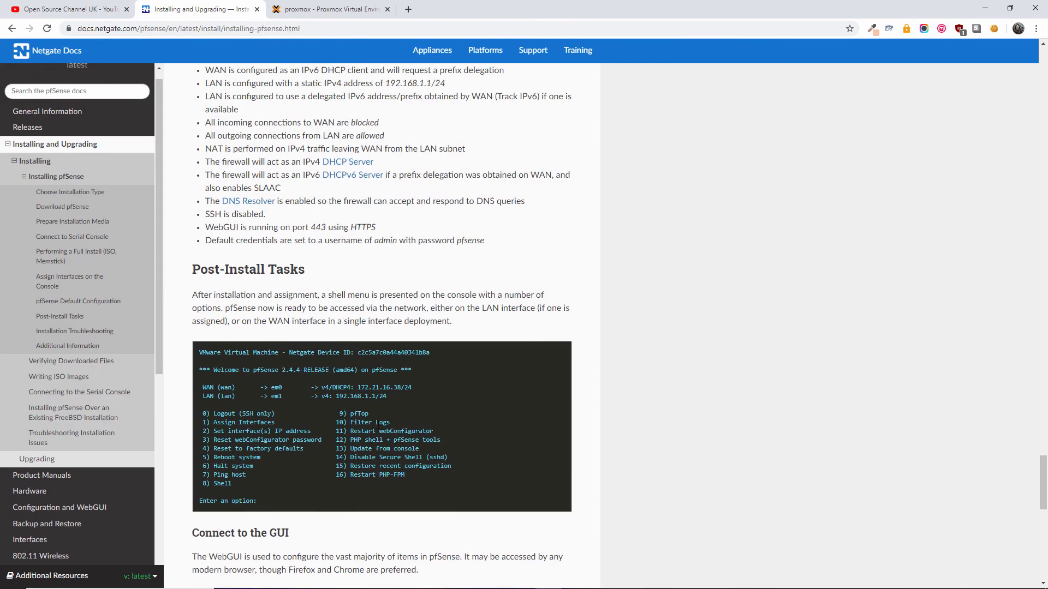
pyautogui.scroll(15, 377, 424)
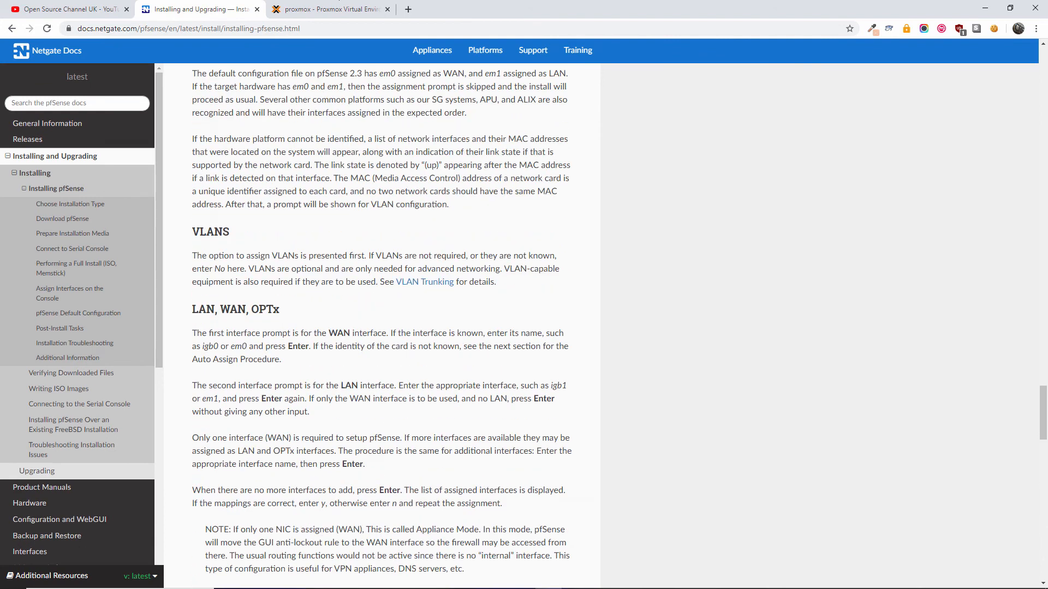
pyautogui.click(322, 7)
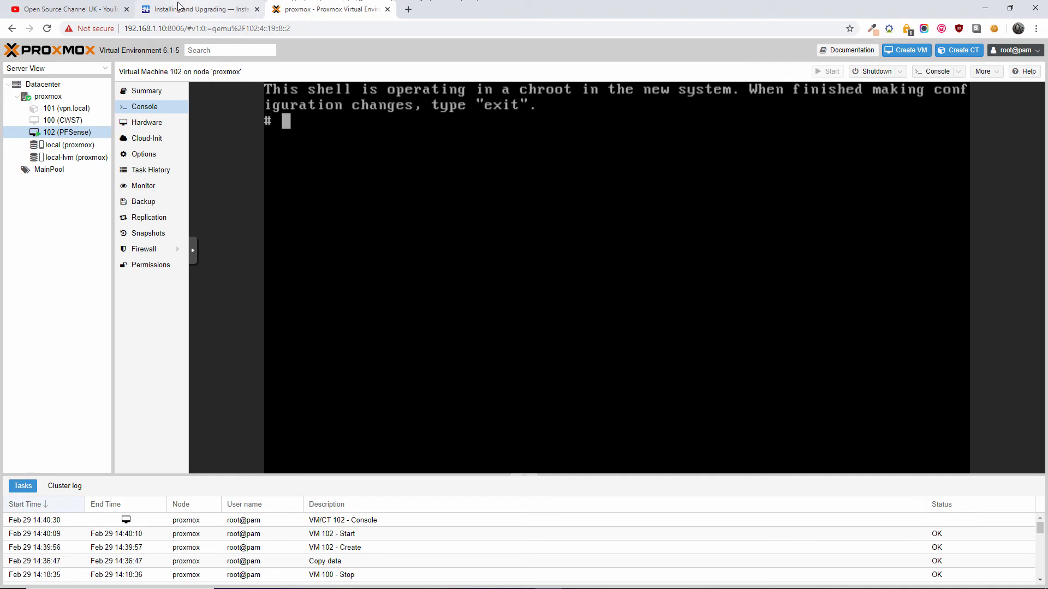
pyautogui.click(212, 5)
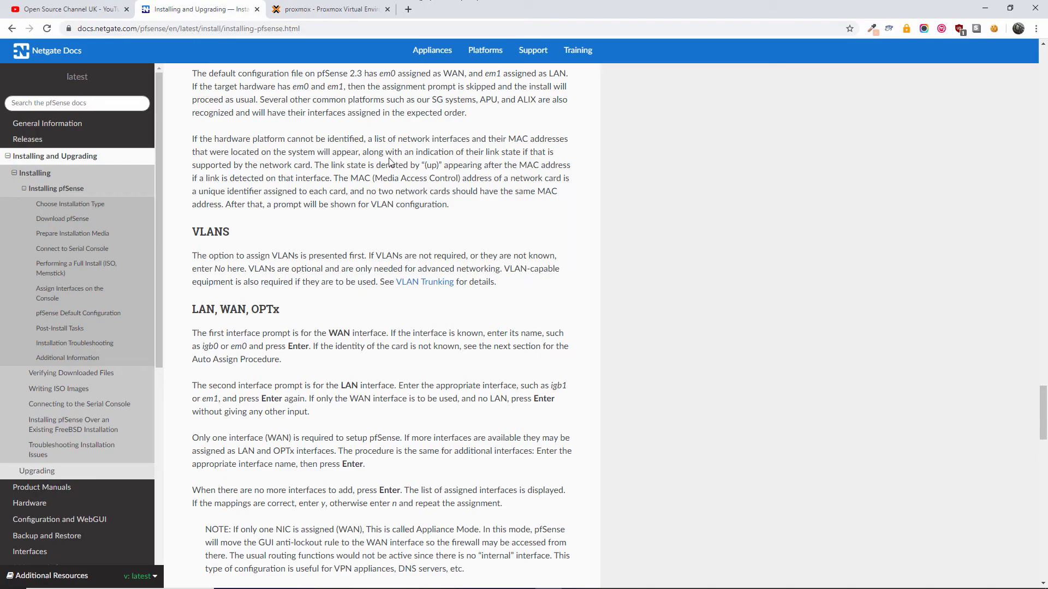
pyautogui.scroll(15, 564, 296)
pyautogui.scroll(-9, 564, 296)
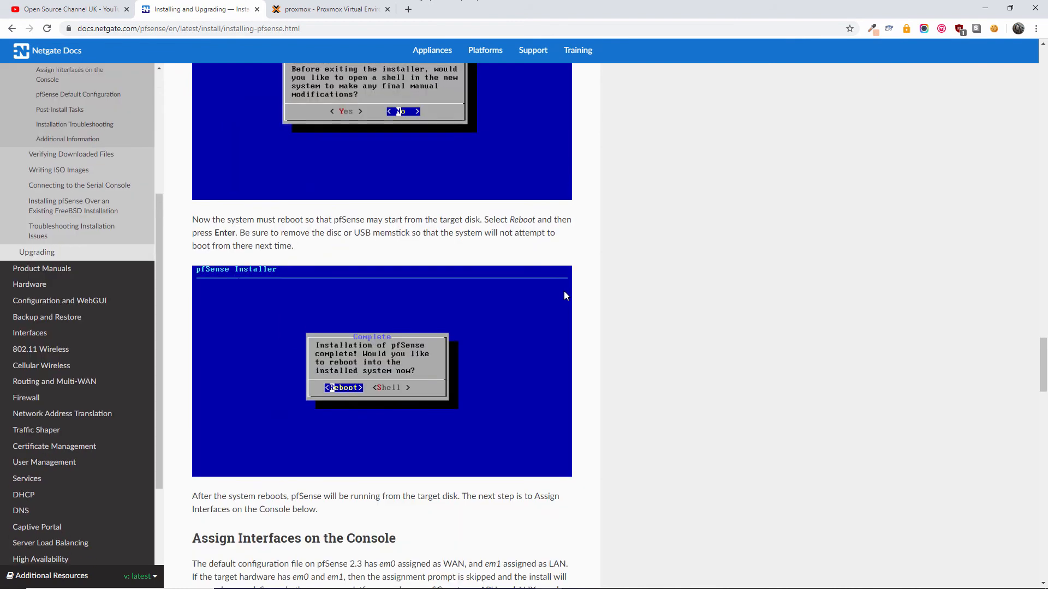
pyautogui.scroll(-5, 565, 295)
pyautogui.scroll(-6, 566, 295)
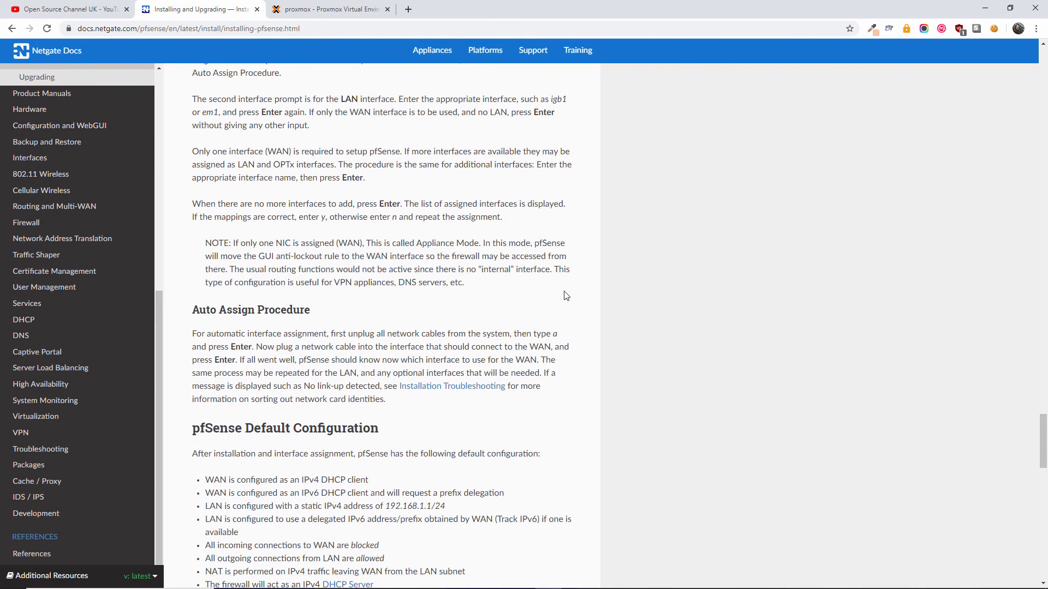
pyautogui.scroll(-5, 566, 296)
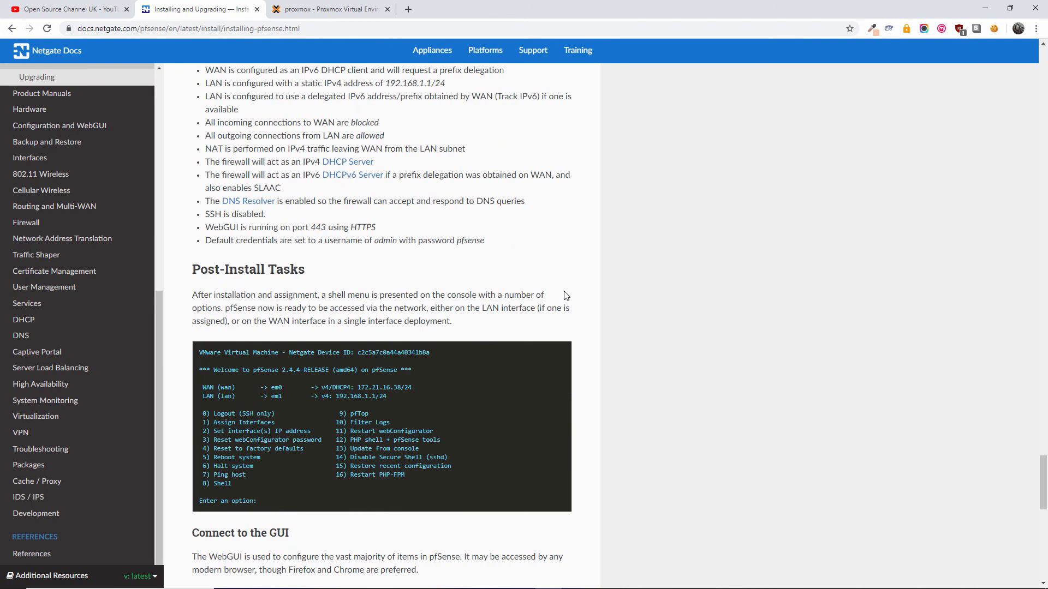
pyautogui.scroll(1, 566, 296)
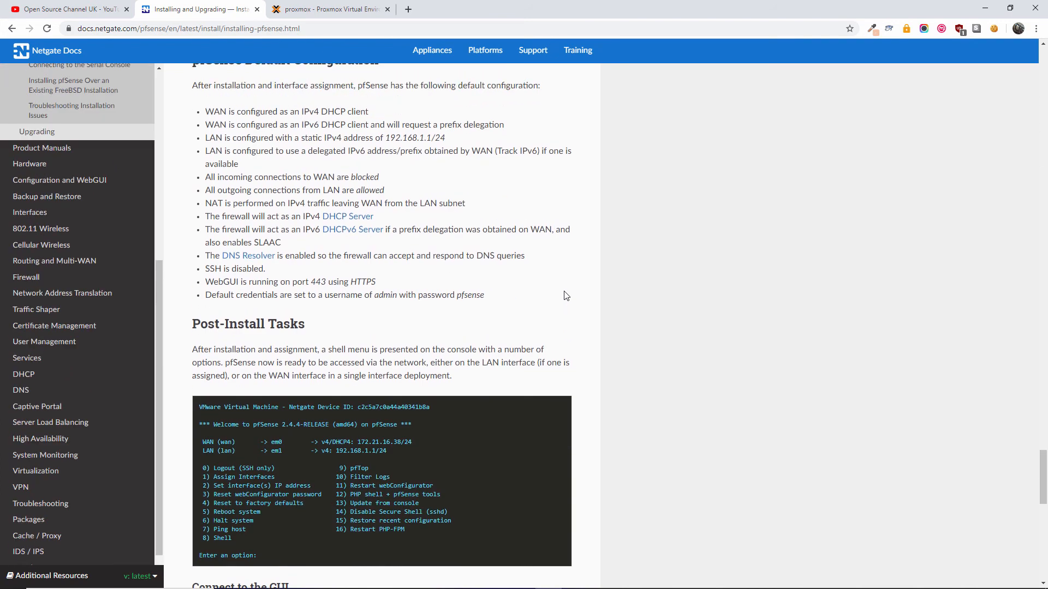
pyautogui.scroll(-6, 566, 296)
pyautogui.scroll(-2, 566, 296)
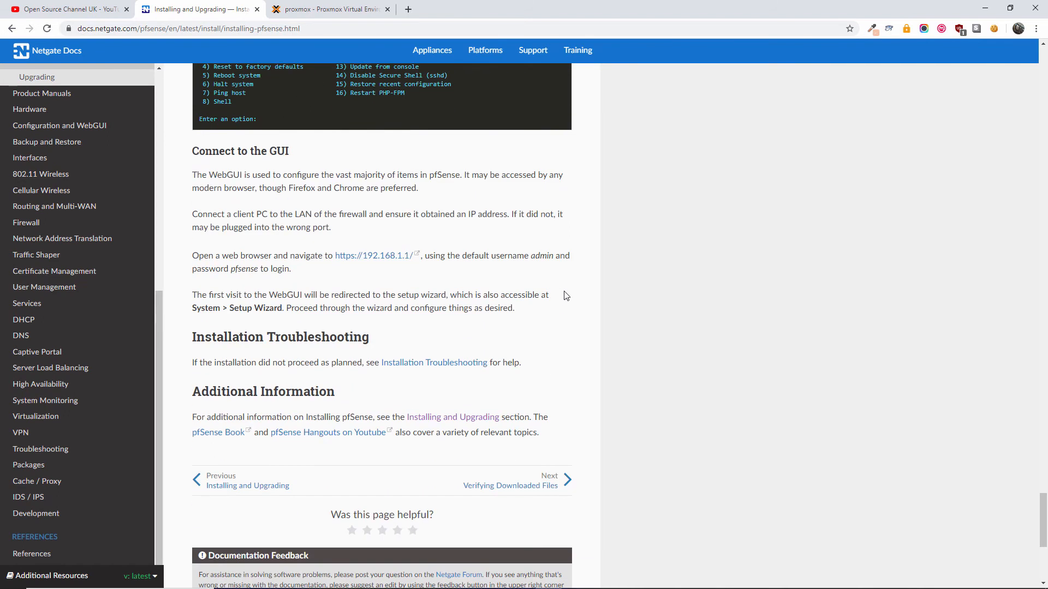
pyautogui.scroll(5, 566, 296)
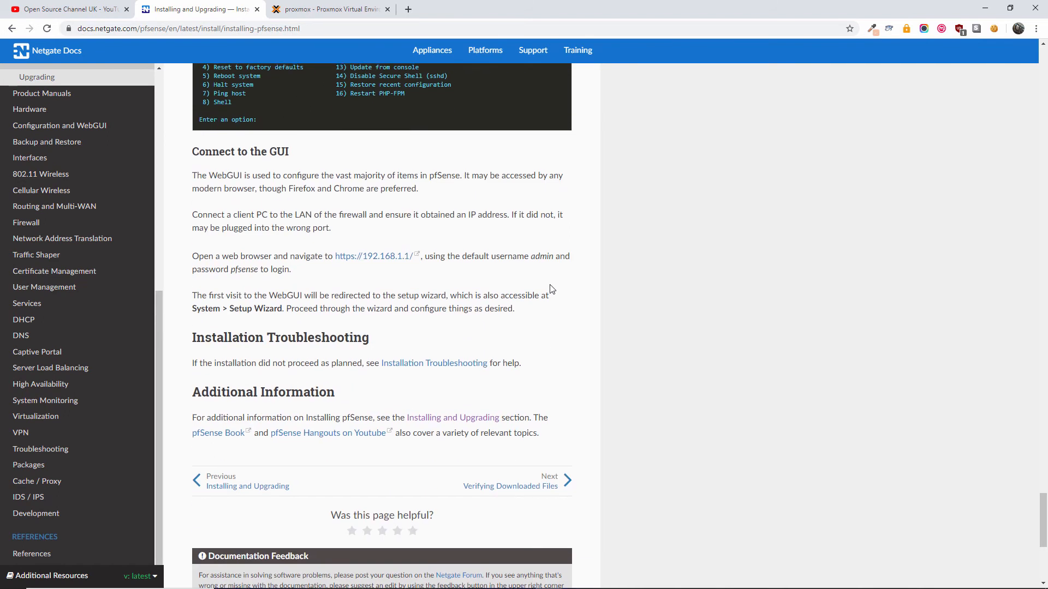
pyautogui.click(322, 7)
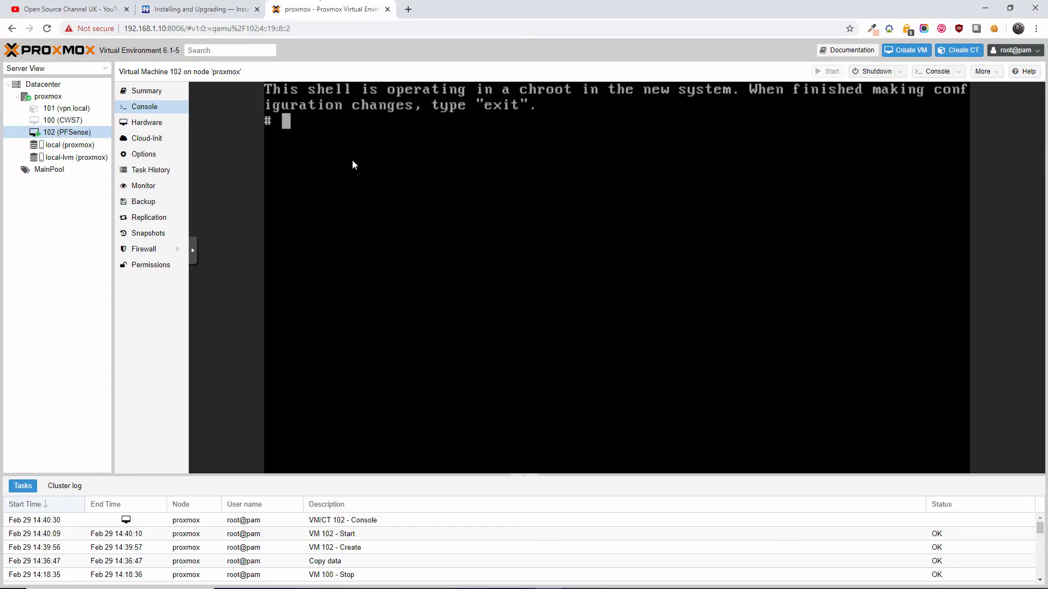
# - Leave the chroot shell with exit and reboot into the installed pfSense system
pyautogui.write('exit')
pyautogui.press('Return')
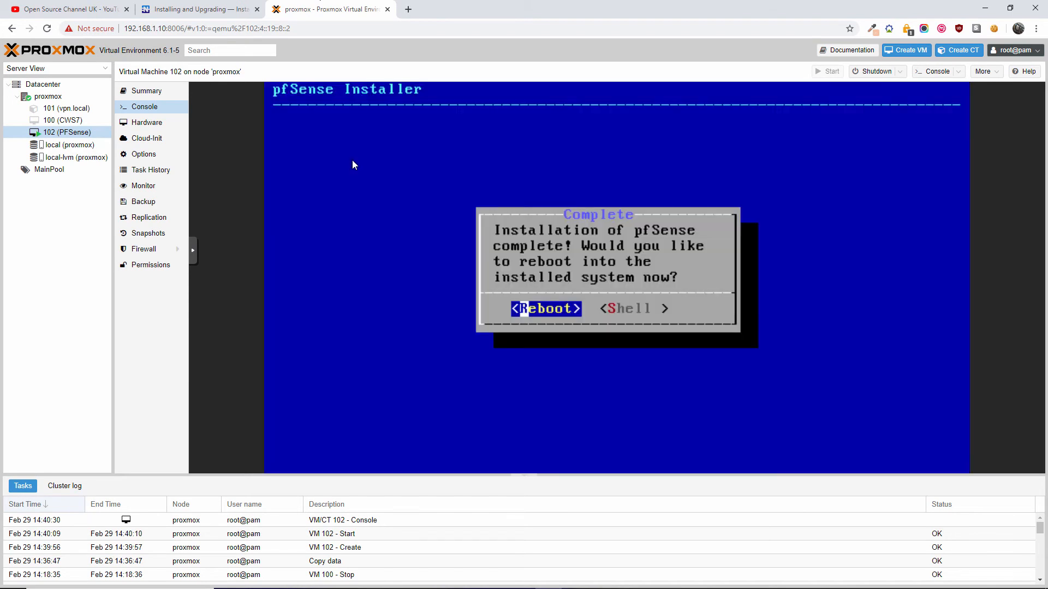
pyautogui.press('Return')
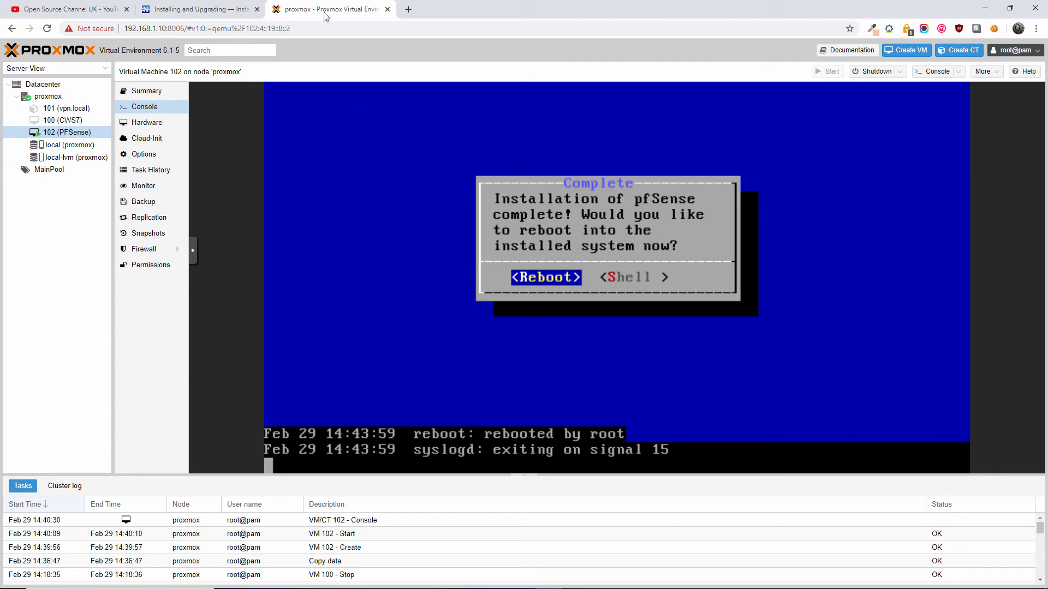
# - Read the Assign Interfaces section of the Netgate installation guide, then go back to the booting console
pyautogui.click(202, 9)
pyautogui.scroll(5, 591, 400)
pyautogui.scroll(1, 591, 400)
pyautogui.scroll(-2, 591, 400)
pyautogui.scroll(1, 591, 400)
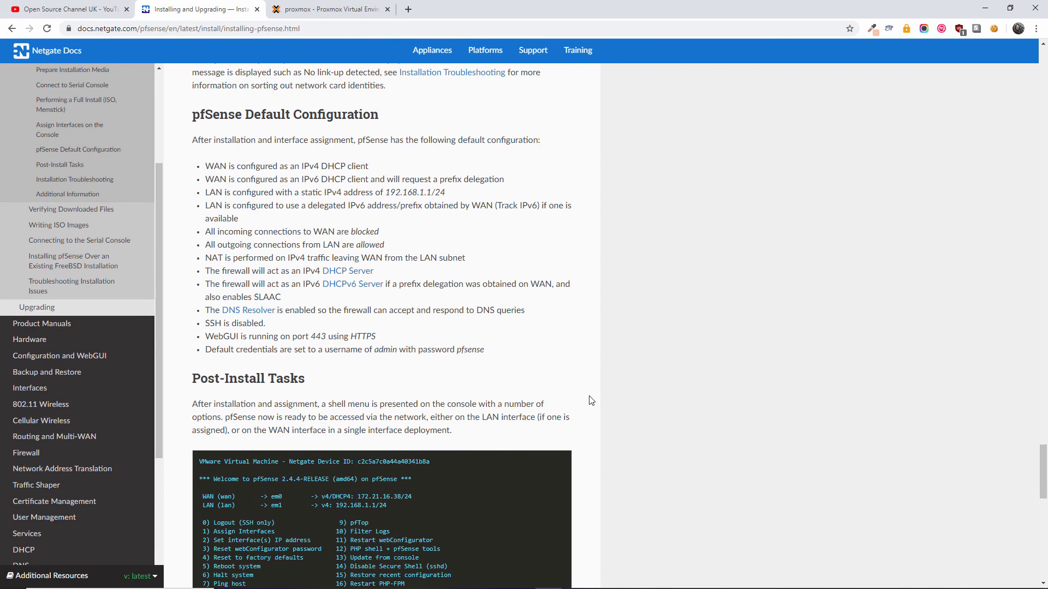
pyautogui.scroll(12, 591, 400)
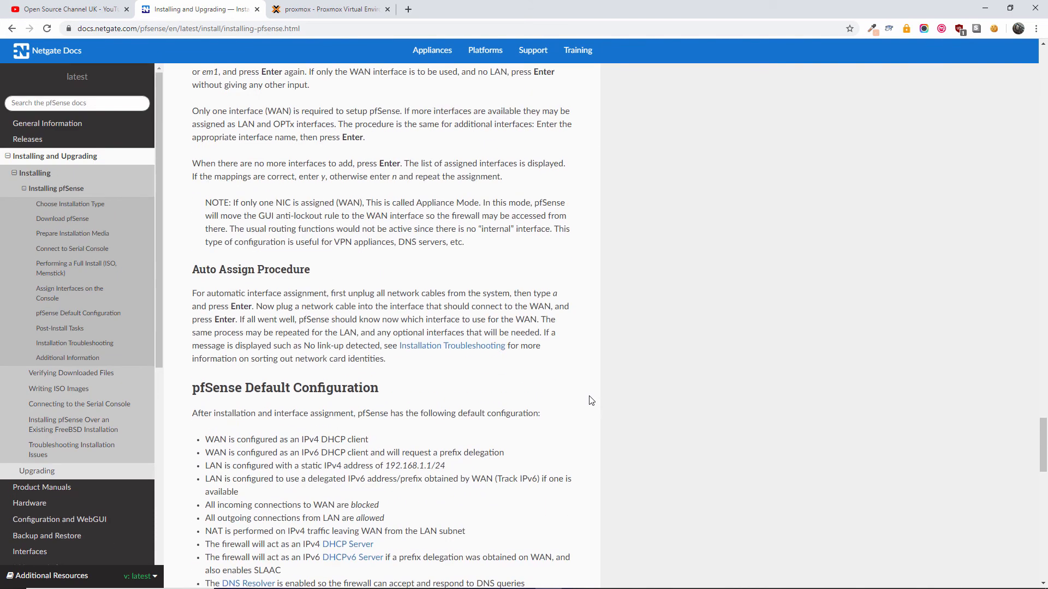
pyautogui.scroll(-6, 591, 400)
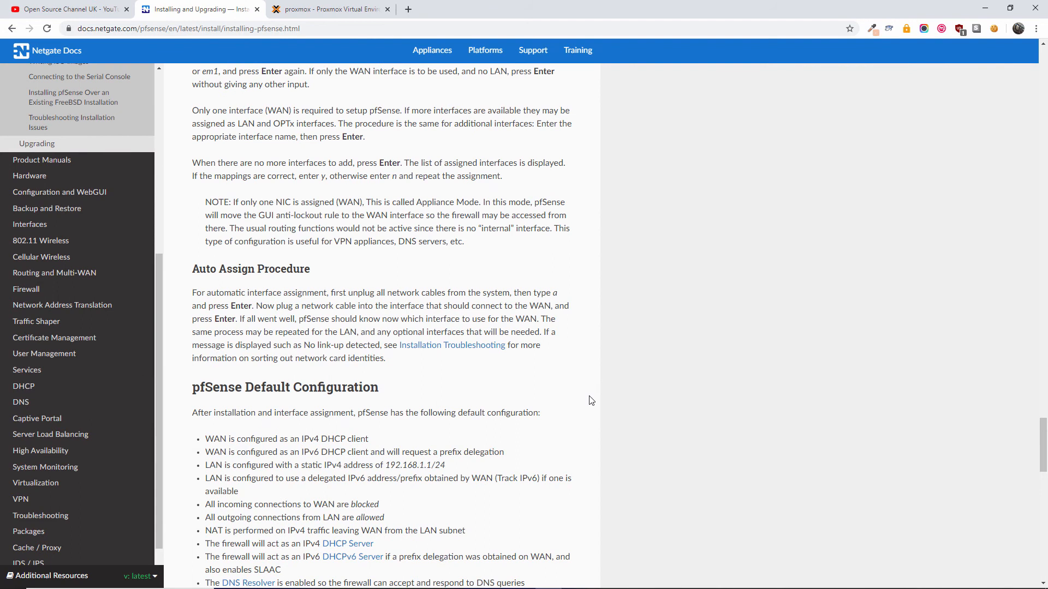
pyautogui.scroll(4, 591, 400)
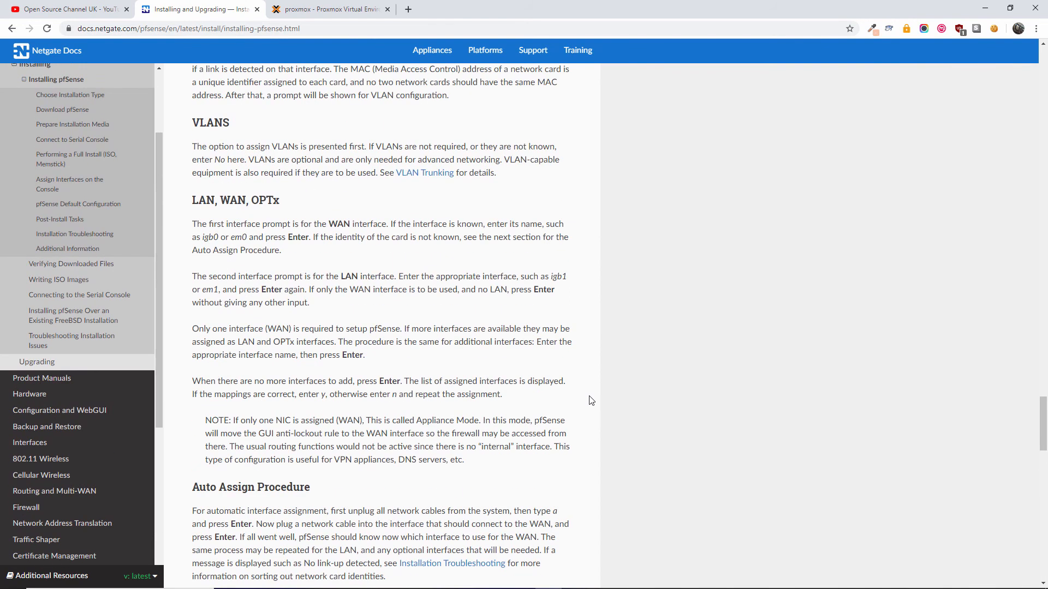
pyautogui.scroll(6, 591, 400)
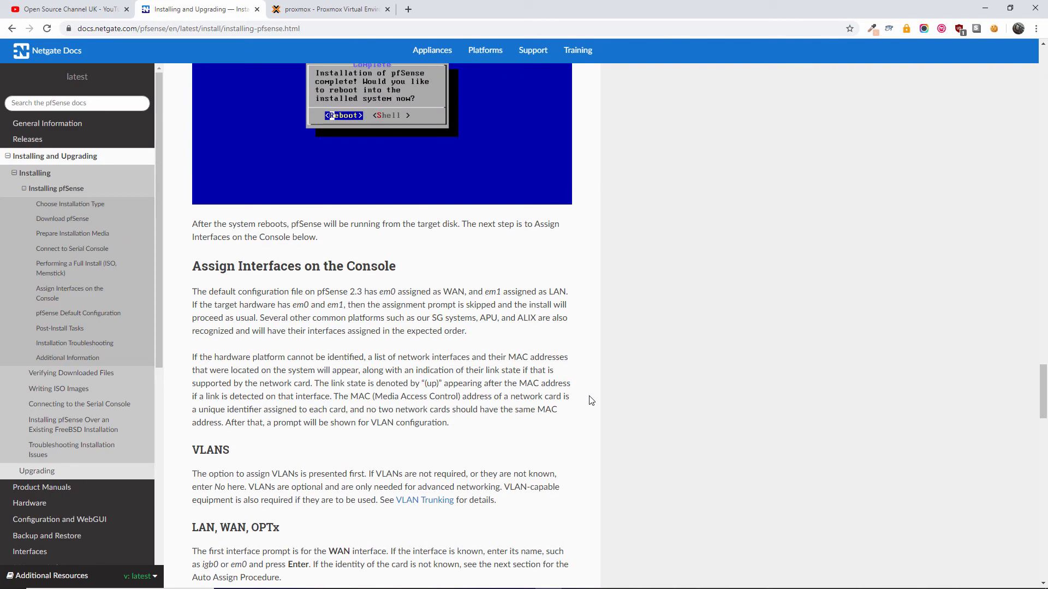
pyautogui.scroll(-3, 591, 400)
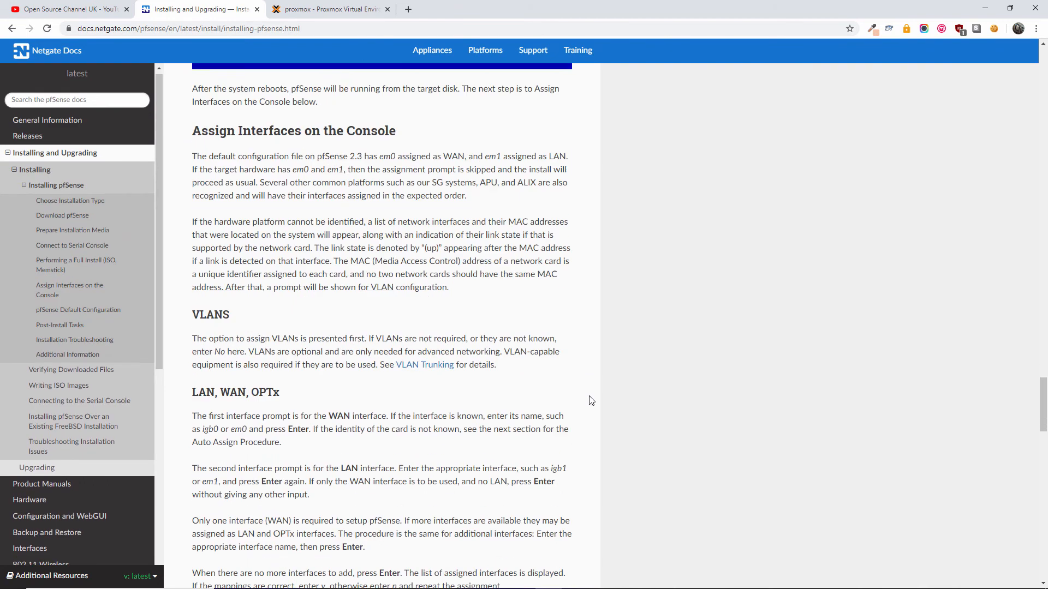
pyautogui.click(323, 8)
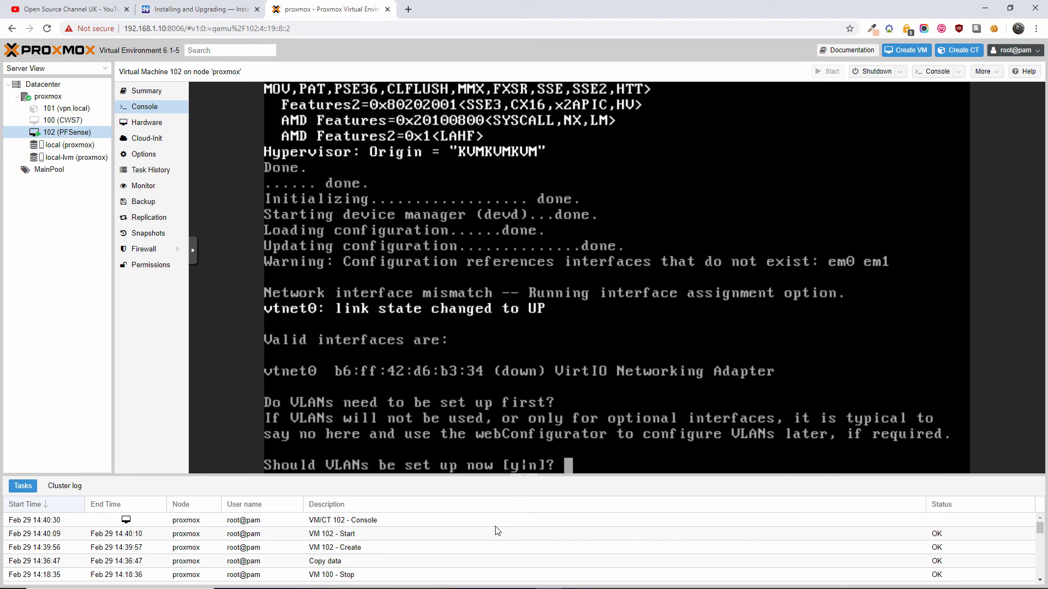
# - Answer y to the VLAN question, then check the installation docs on VLAN and interface setup
pyautogui.write('y')
pyautogui.press('Return')
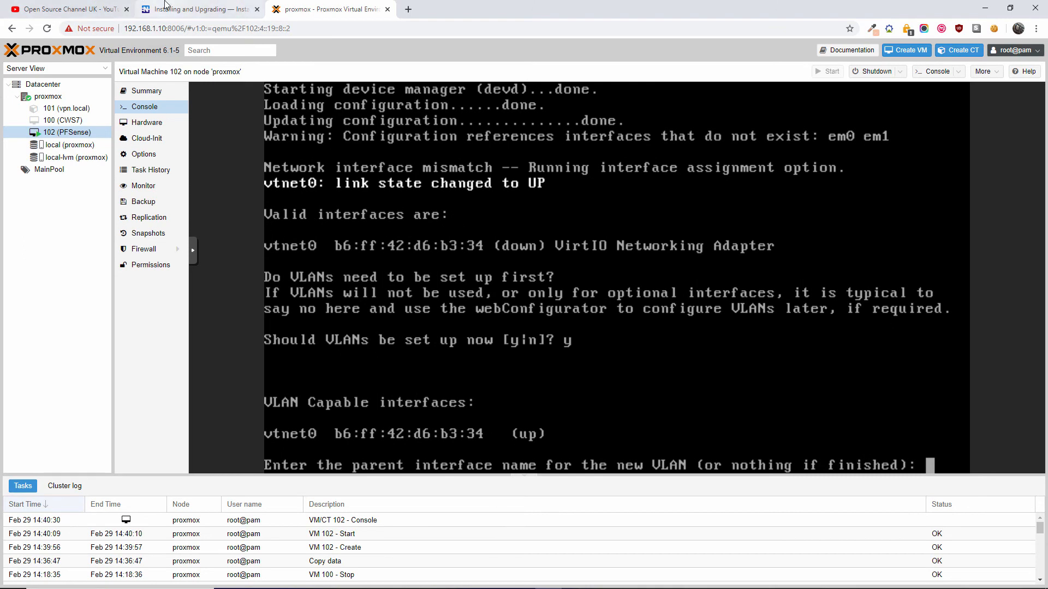
pyautogui.click(201, 9)
pyautogui.scroll(3, 453, 277)
pyautogui.scroll(-4, 453, 277)
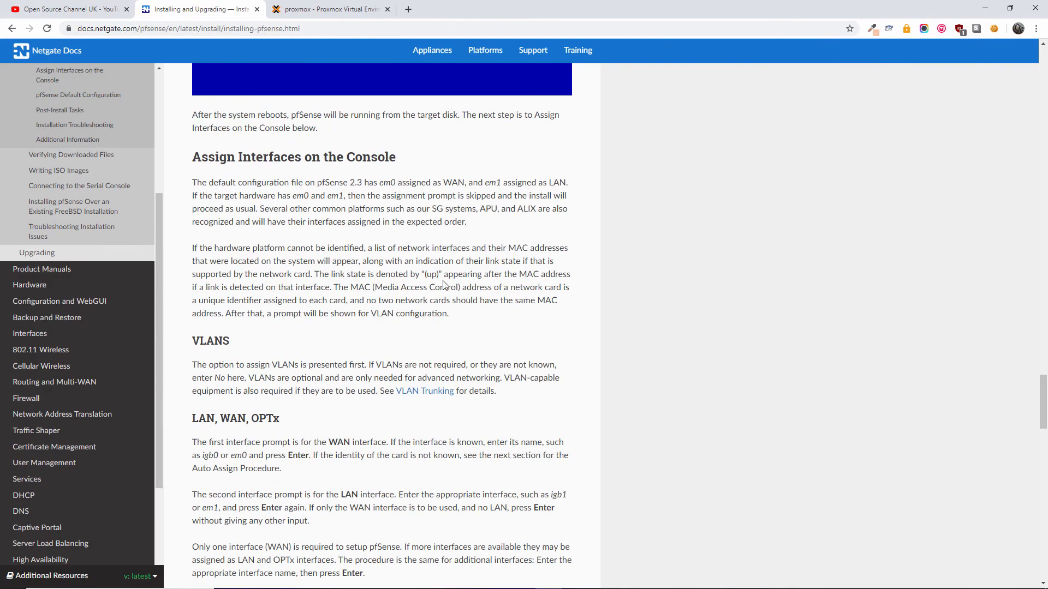
pyautogui.scroll(-3, 485, 333)
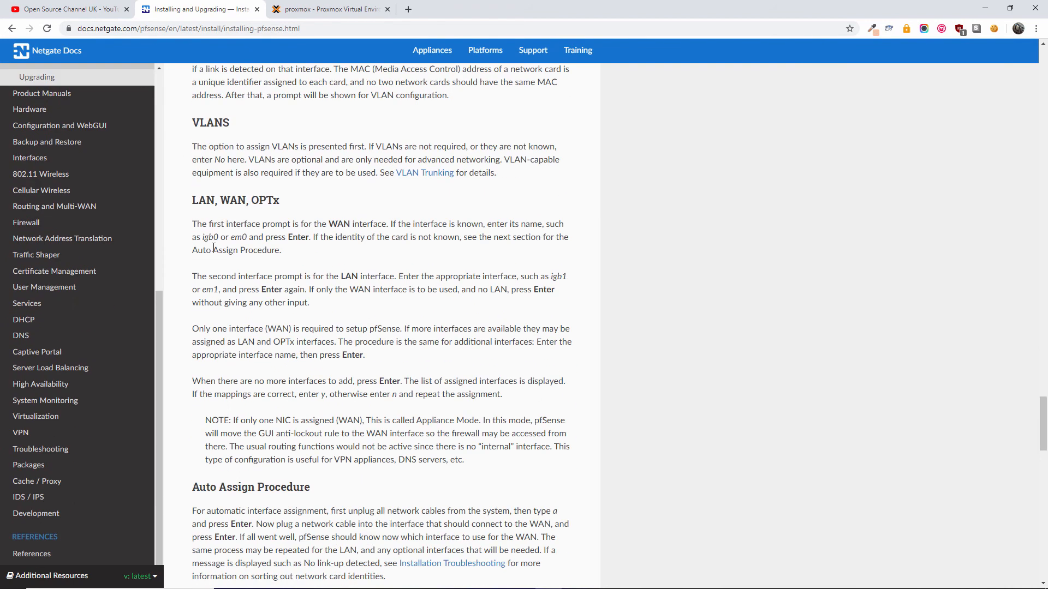
pyautogui.scroll(-3, 465, 273)
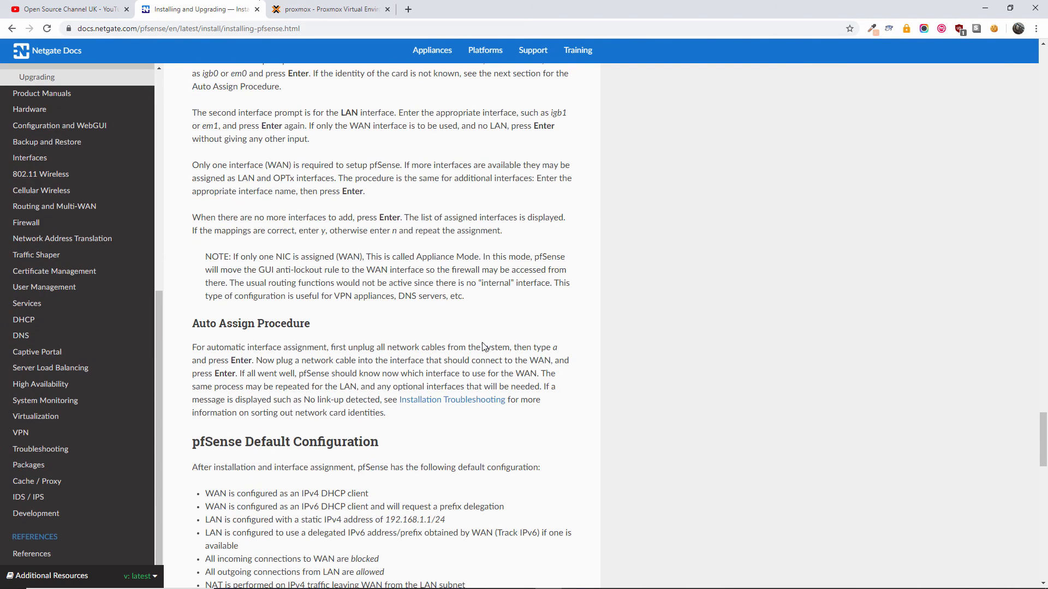
pyautogui.scroll(2, 456, 336)
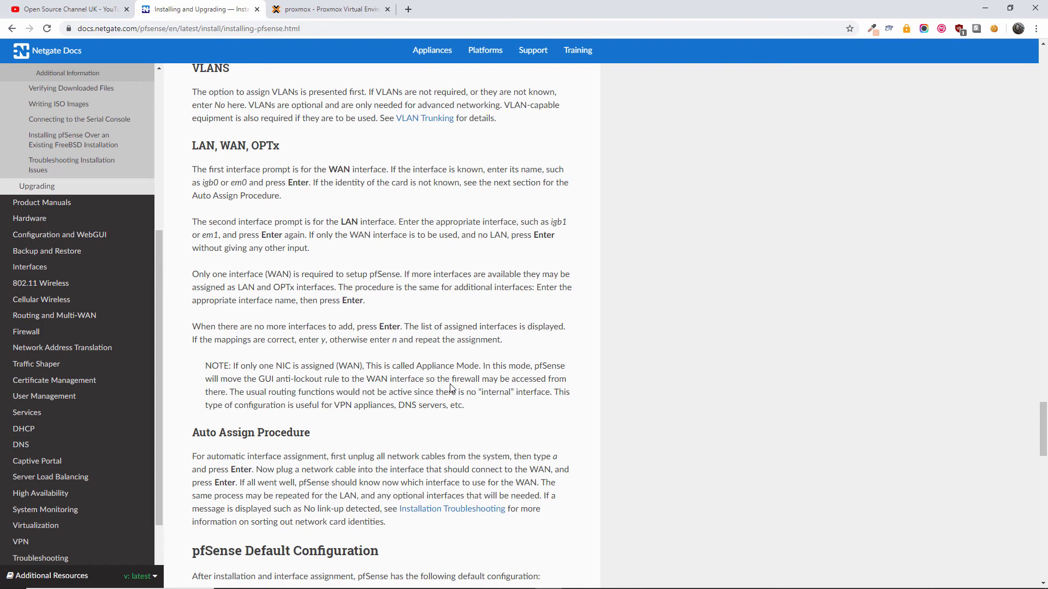
pyautogui.click(364, 10)
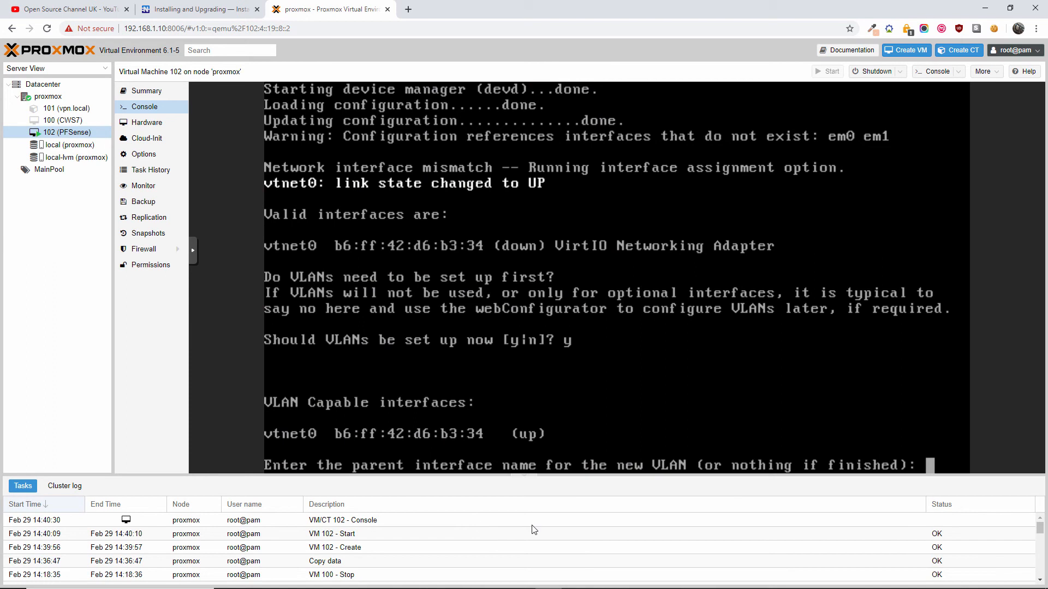
# - Skip VLAN creation, assign vtnet0 as WAN with no LAN, and confirm with y
pyautogui.press('Return')
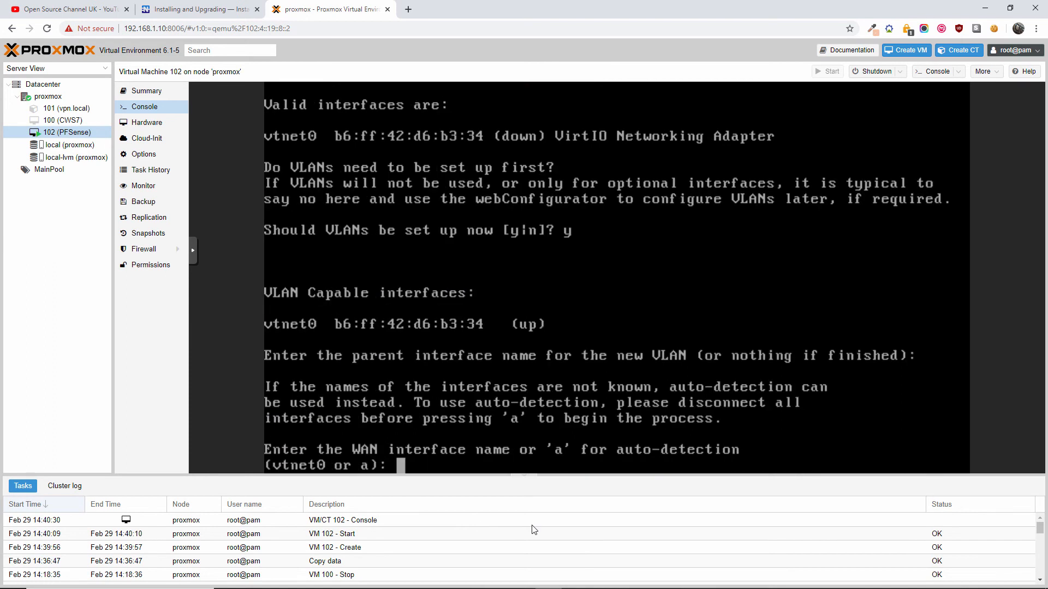
pyautogui.write('a')
pyautogui.press('Return')
pyautogui.press('Return')
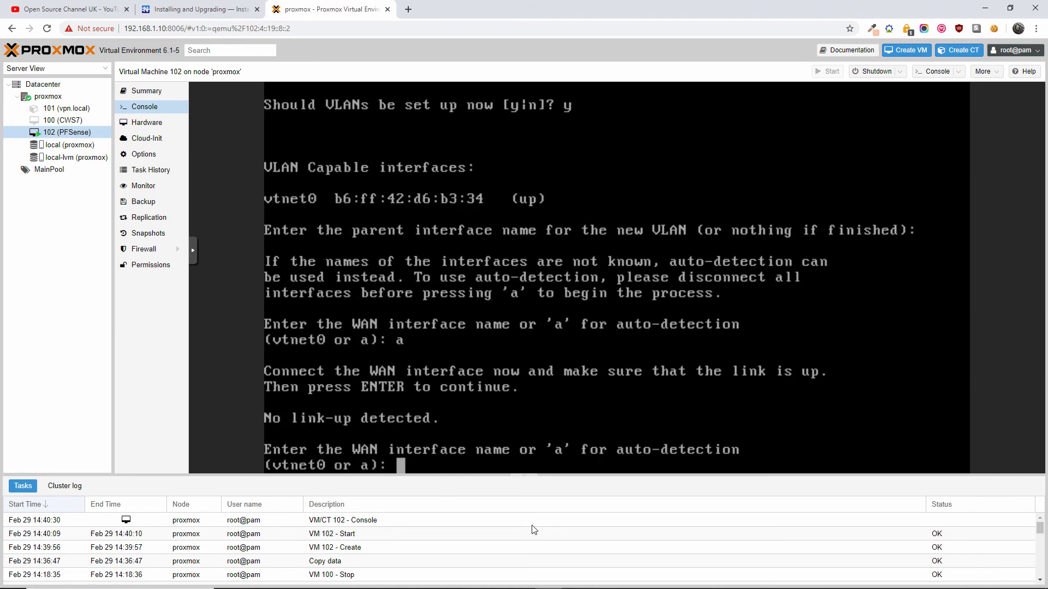
pyautogui.write('a')
pyautogui.press('Return')
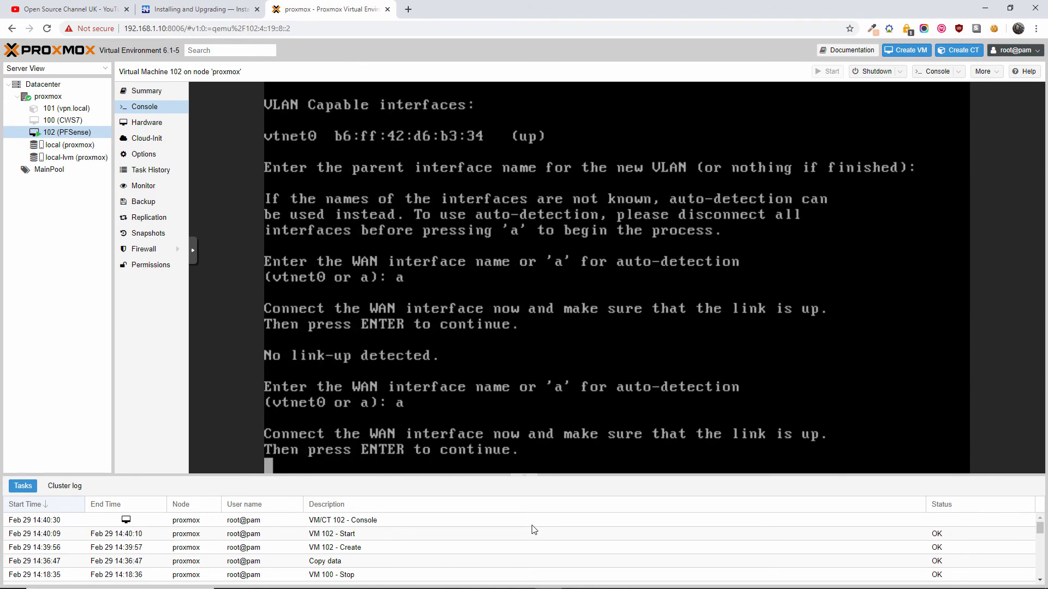
pyautogui.press('Return')
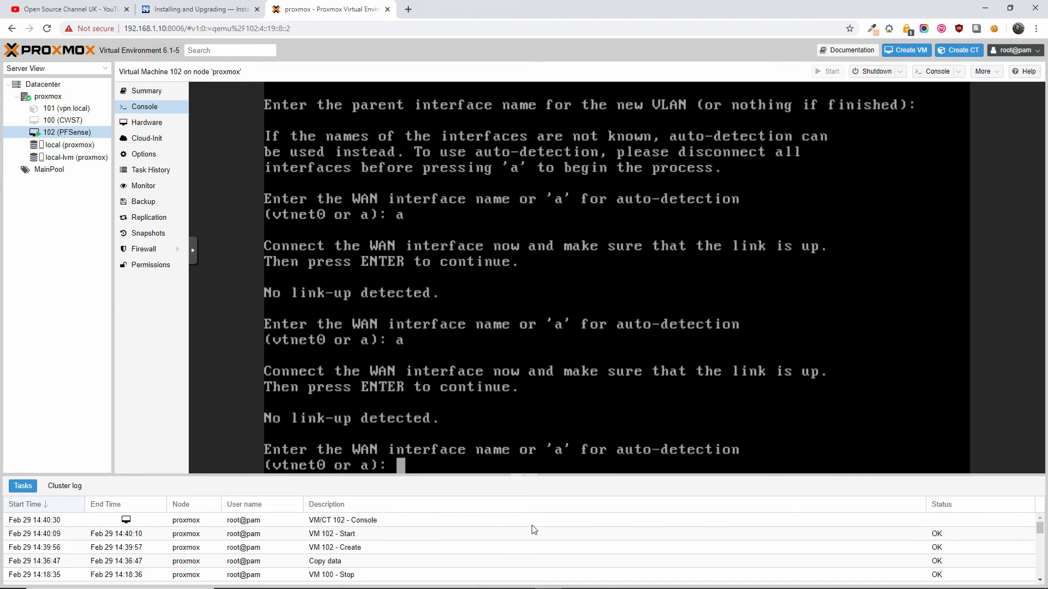
pyautogui.write('vtnet0')
pyautogui.press('Return')
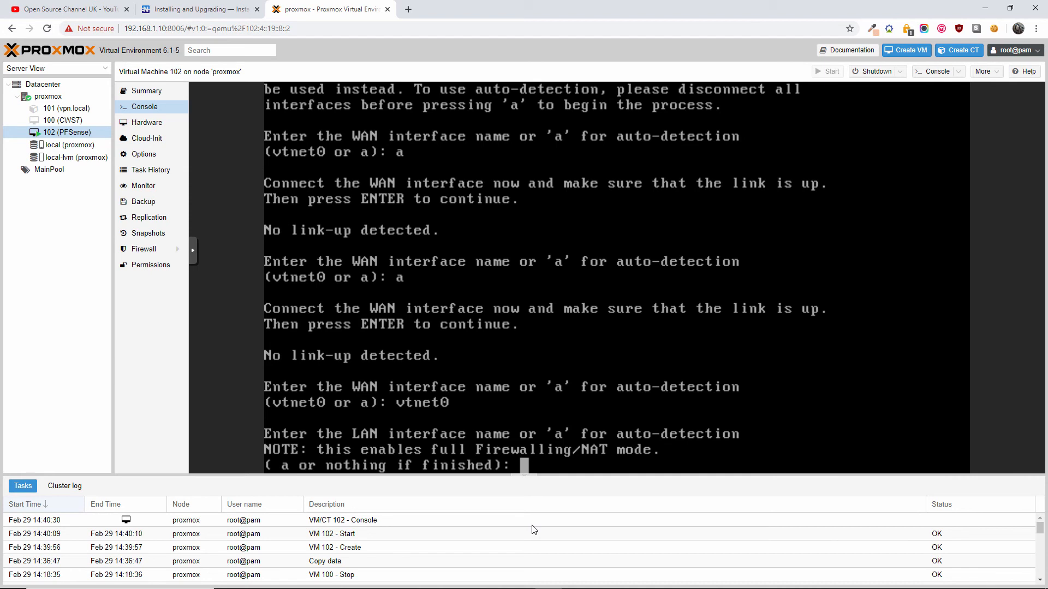
pyautogui.press('Return')
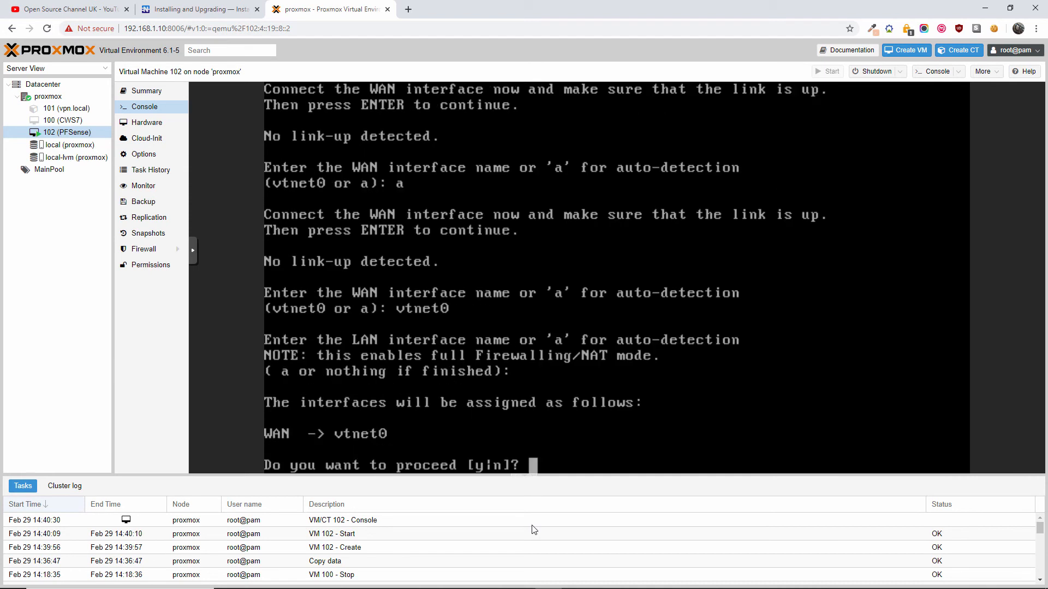
pyautogui.write('y')
pyautogui.press('Return')
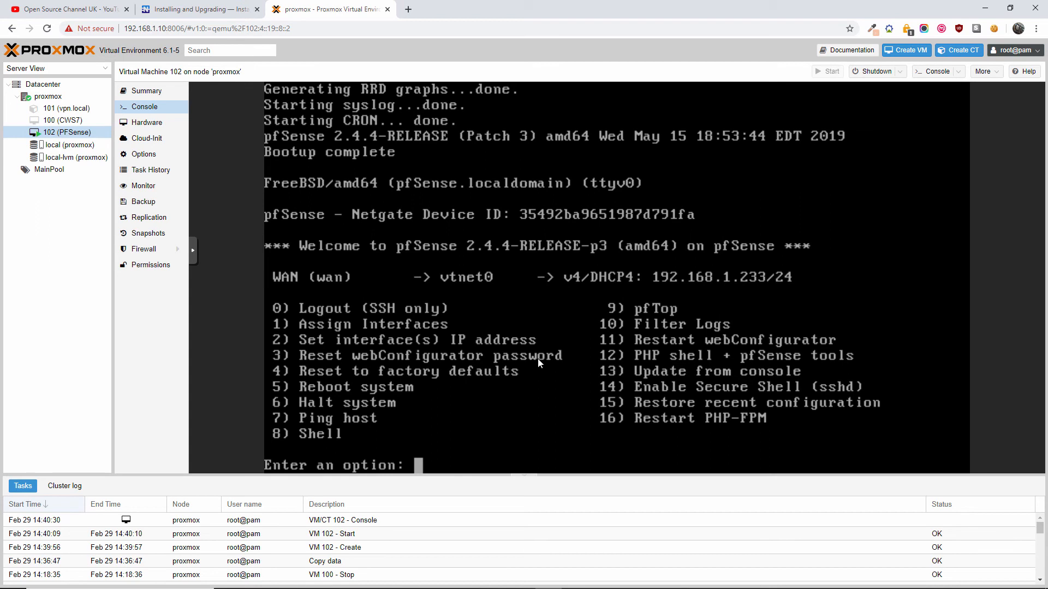
# - Scroll the Netgate installation guide to its Post-Install Tasks section
pyautogui.click(197, 9)
pyautogui.scroll(-10, 297, 316)
pyautogui.scroll(-2, 297, 318)
pyautogui.scroll(1, 297, 318)
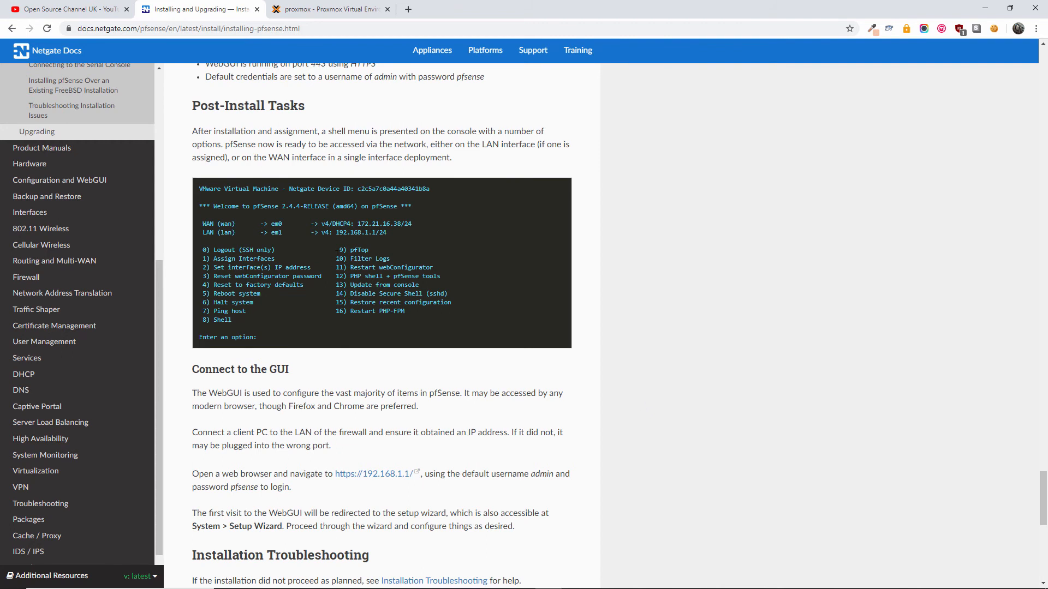
# - Review the Post-Install Tasks notes, comparing them with the pfSense console
pyautogui.click(322, 5)
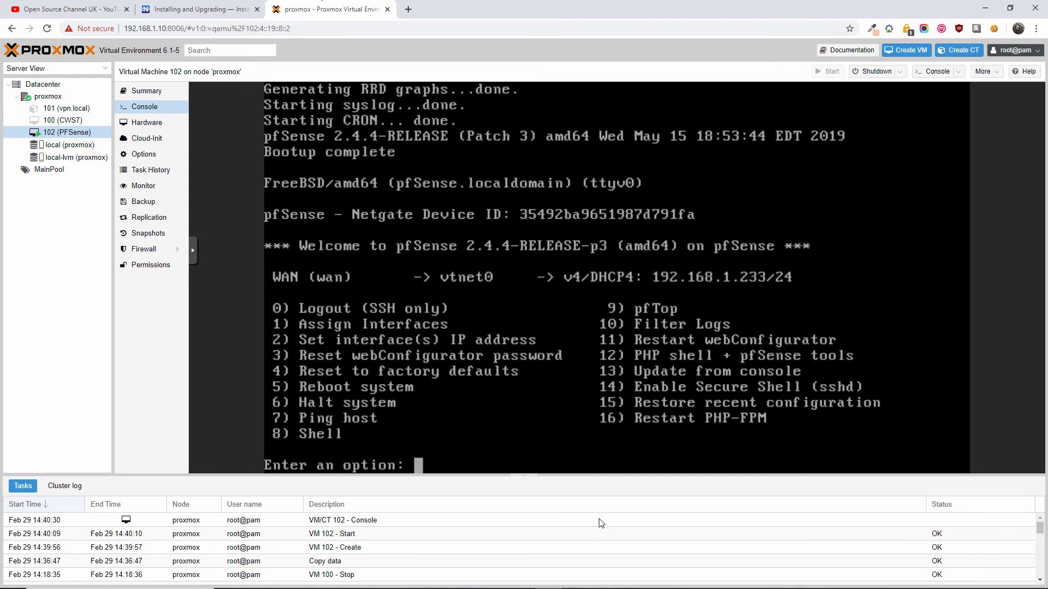
pyautogui.click(213, 6)
pyautogui.scroll(-3, 430, 325)
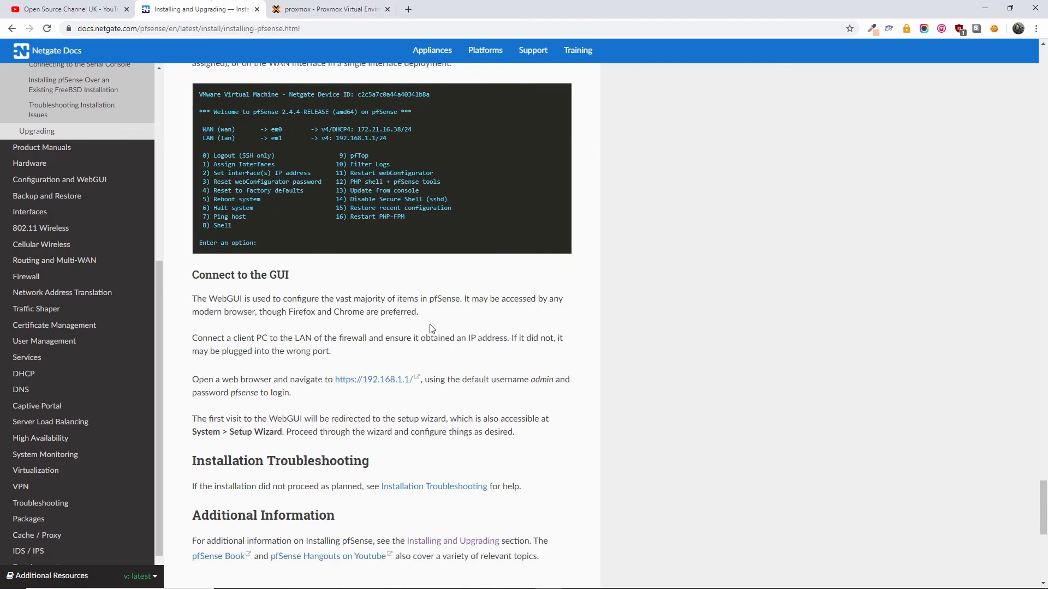
pyautogui.scroll(3, 431, 328)
pyautogui.scroll(1, 432, 328)
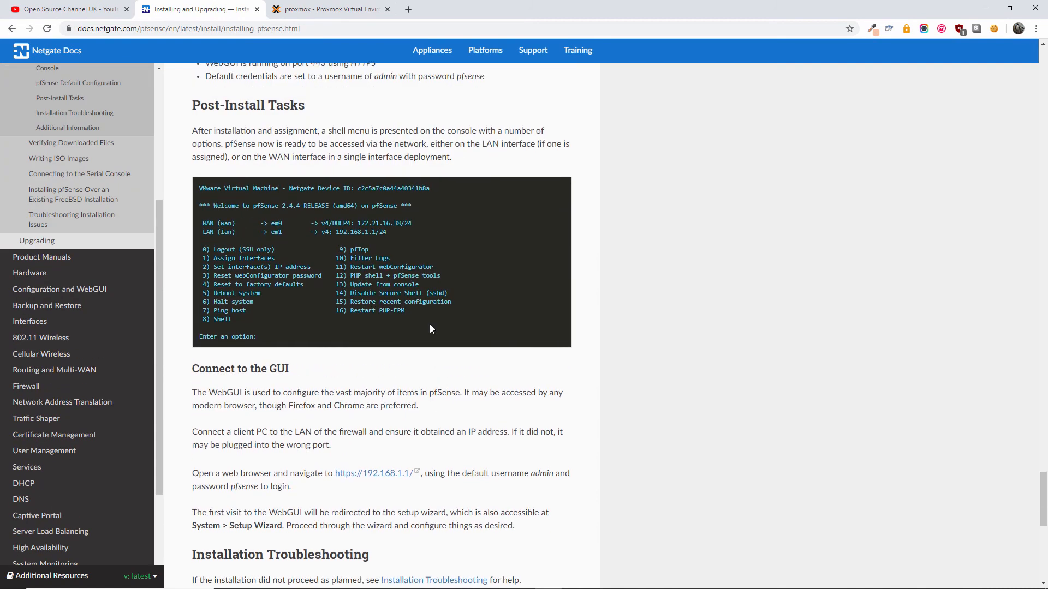
pyautogui.scroll(-5, 430, 325)
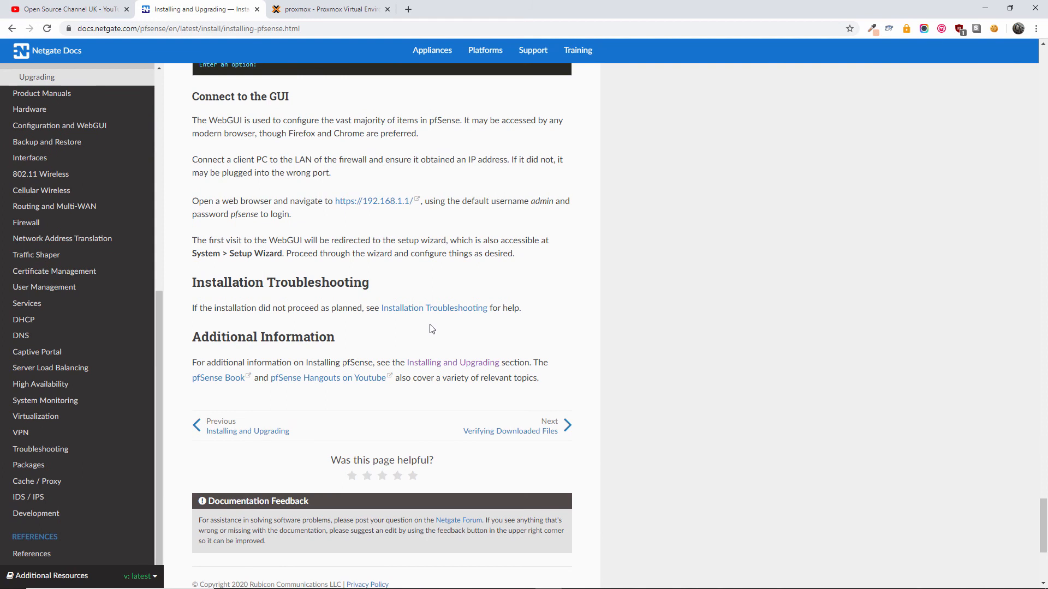
pyautogui.scroll(4, 433, 328)
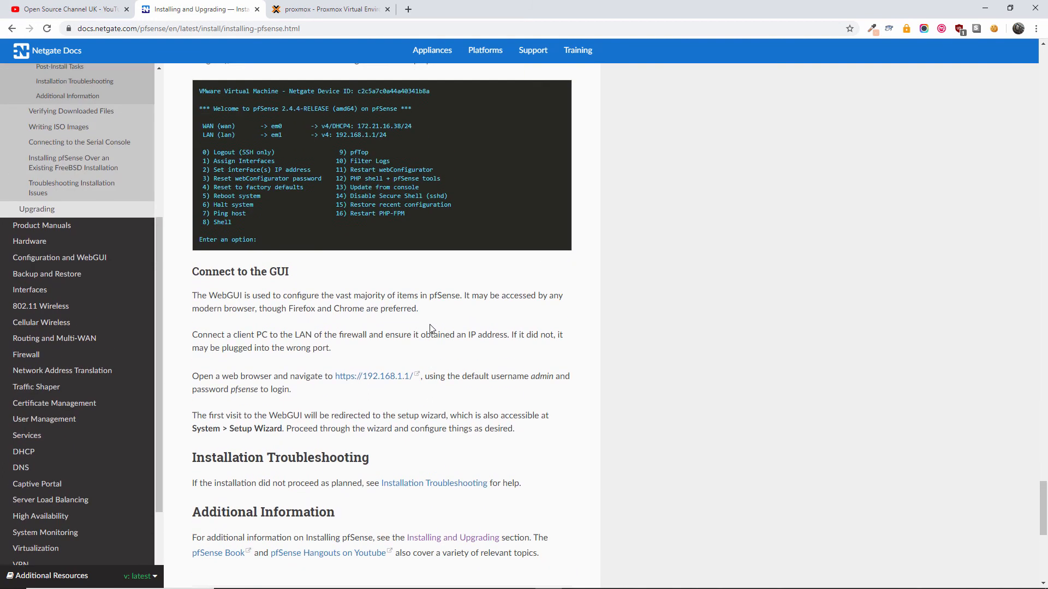
pyautogui.click(328, 10)
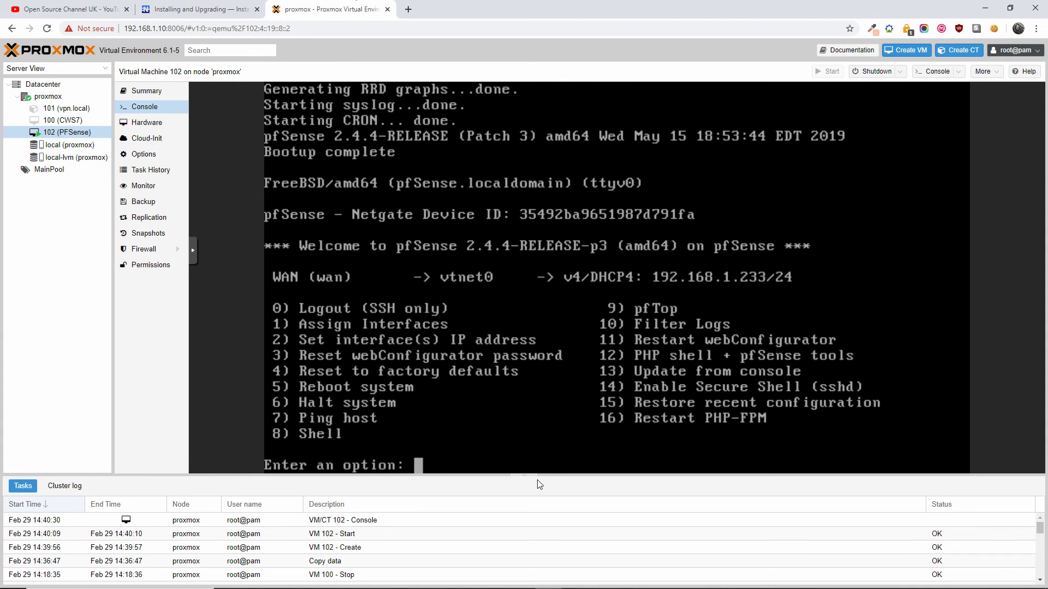
# - Read the Connect to the GUI section, then go back to the pfSense main menu
pyautogui.click(202, 9)
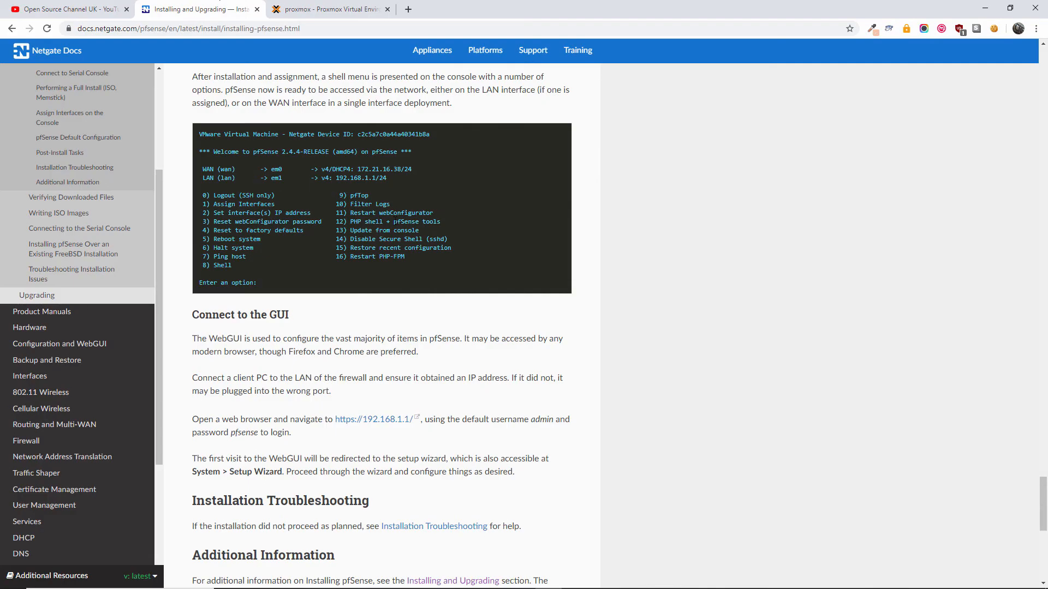
pyautogui.scroll(-4, 394, 221)
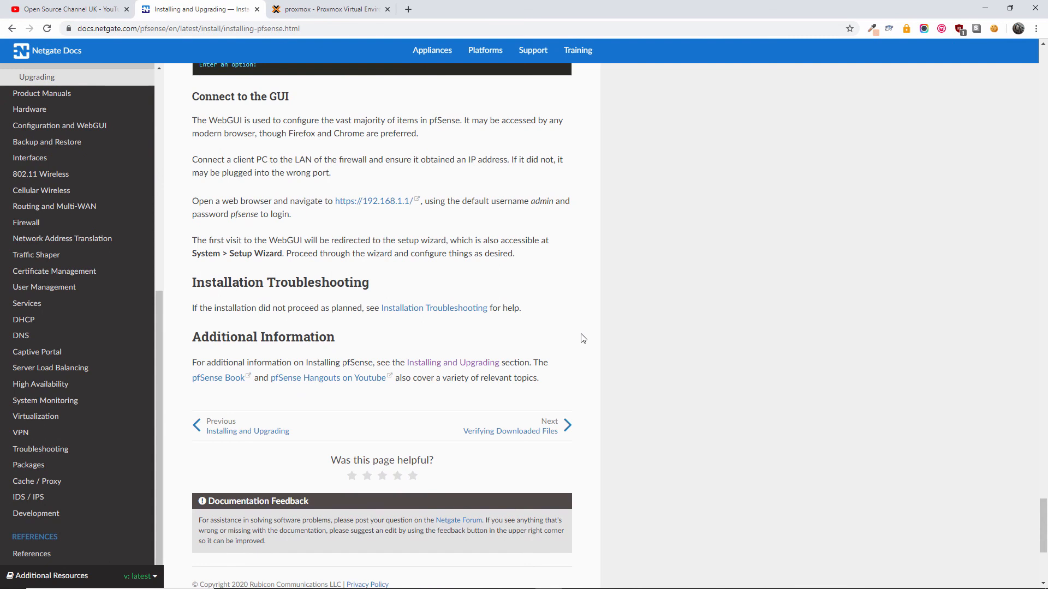
pyautogui.scroll(3, 582, 338)
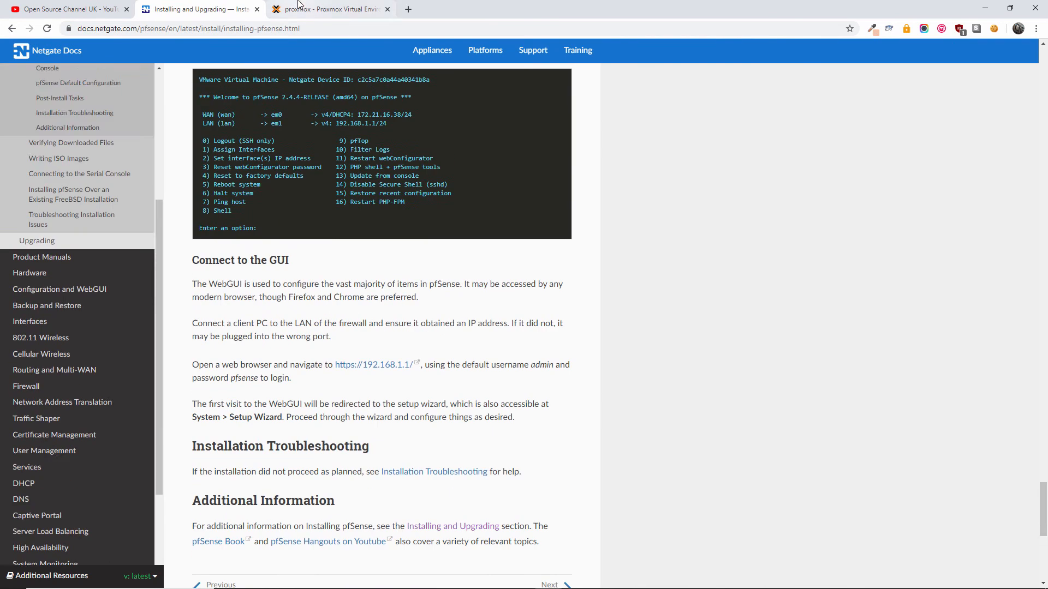
pyautogui.click(299, 13)
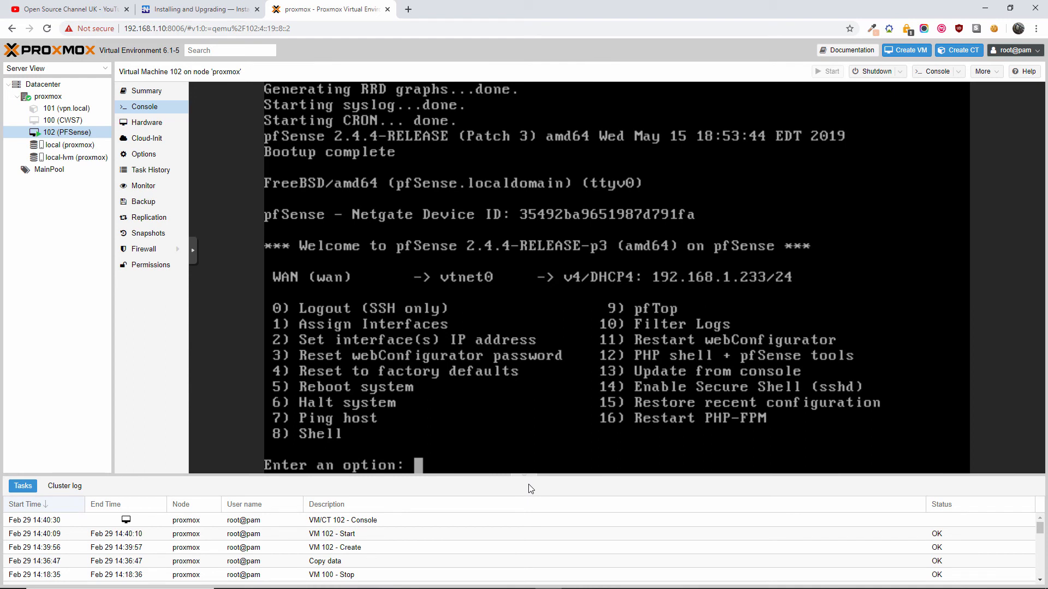
pyautogui.click(187, 7)
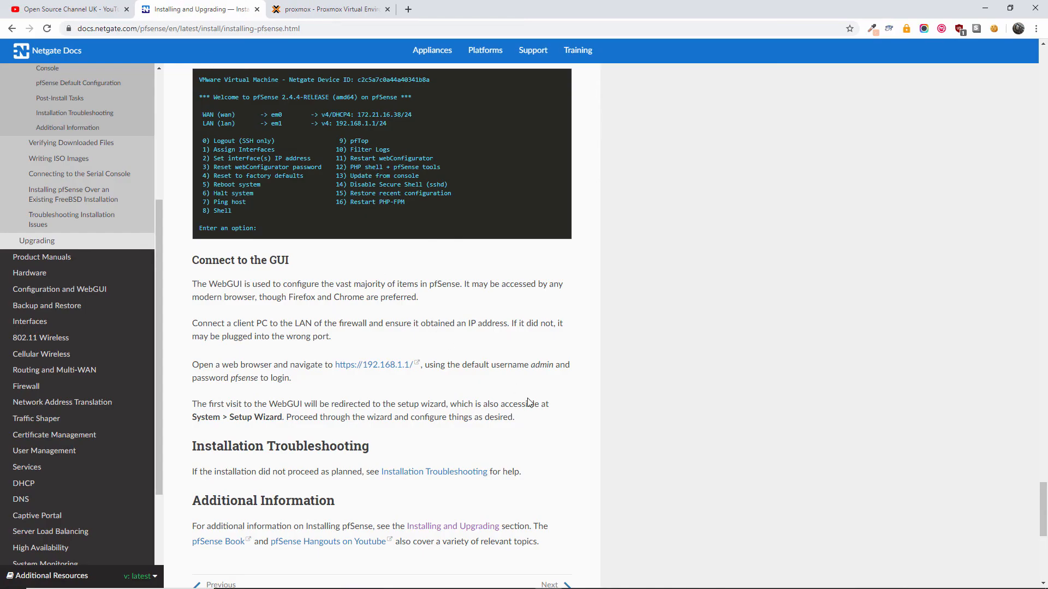
pyautogui.scroll(3, 529, 403)
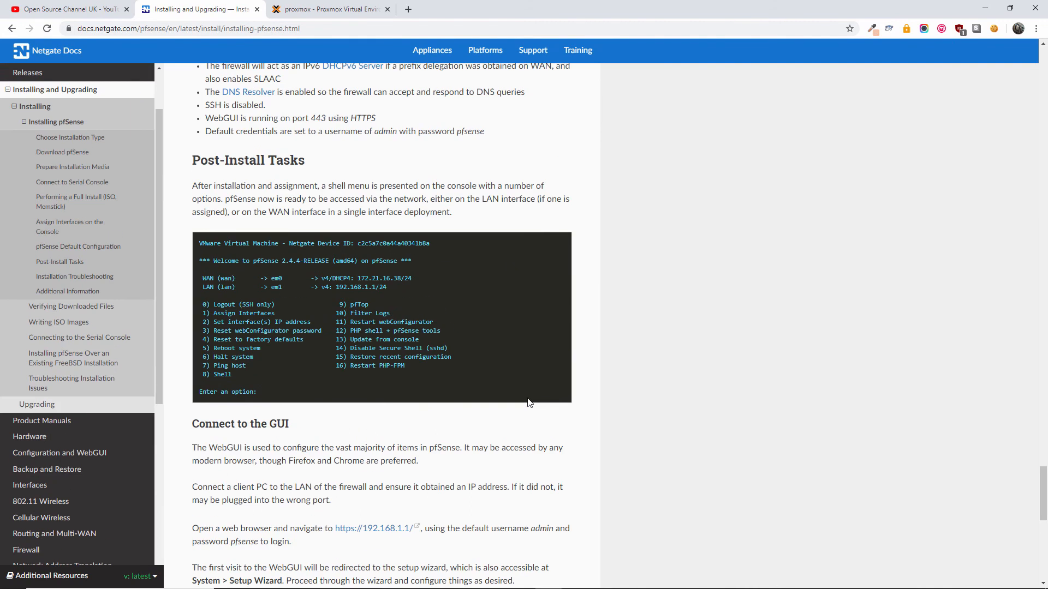
pyautogui.scroll(3, 528, 403)
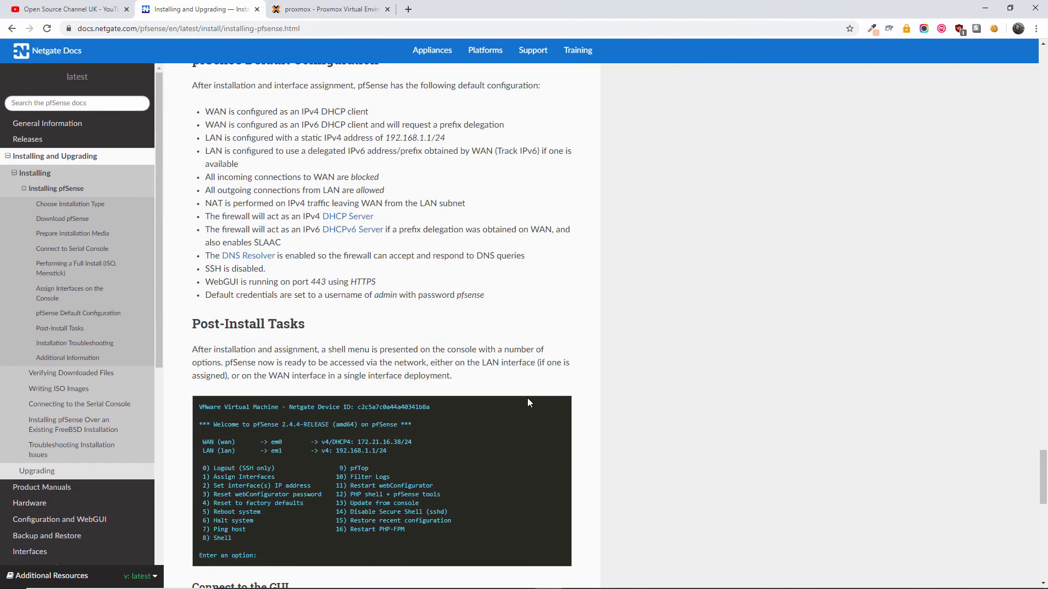
pyautogui.scroll(-4, 528, 403)
pyautogui.scroll(-3, 530, 403)
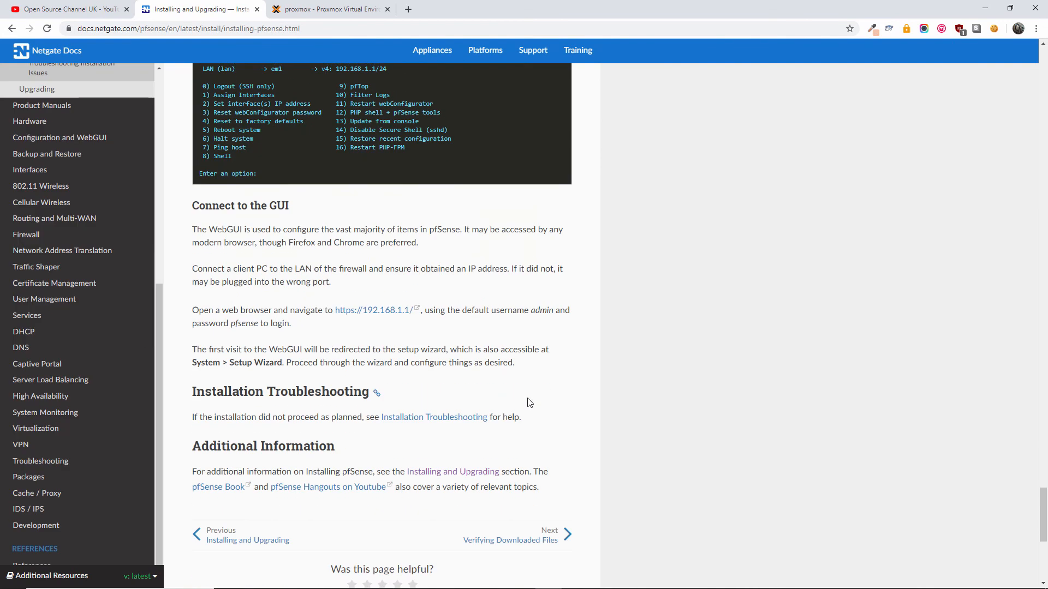
pyautogui.scroll(-4, 511, 419)
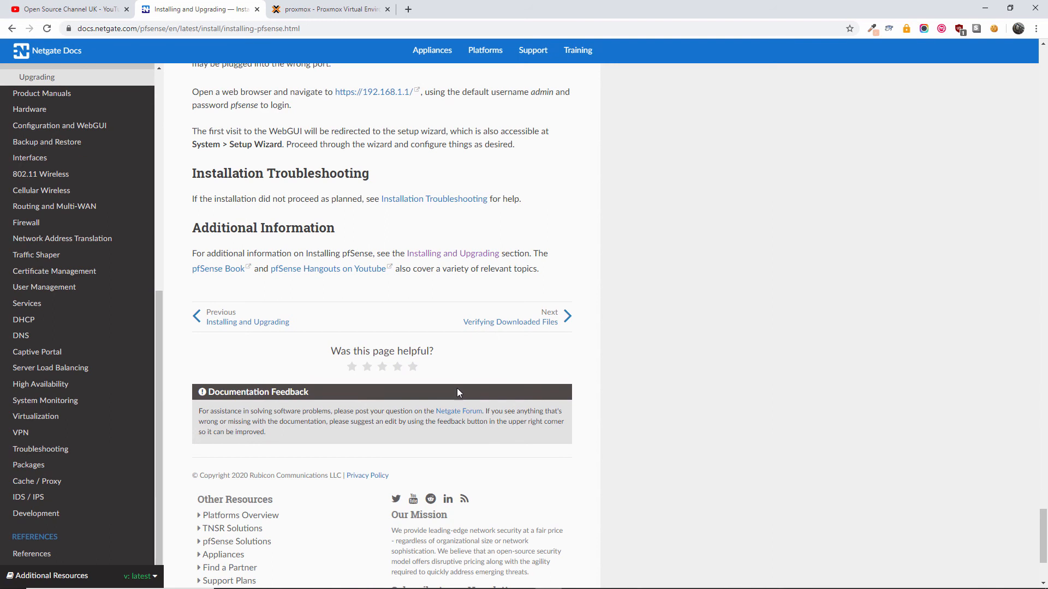
pyautogui.click(294, 9)
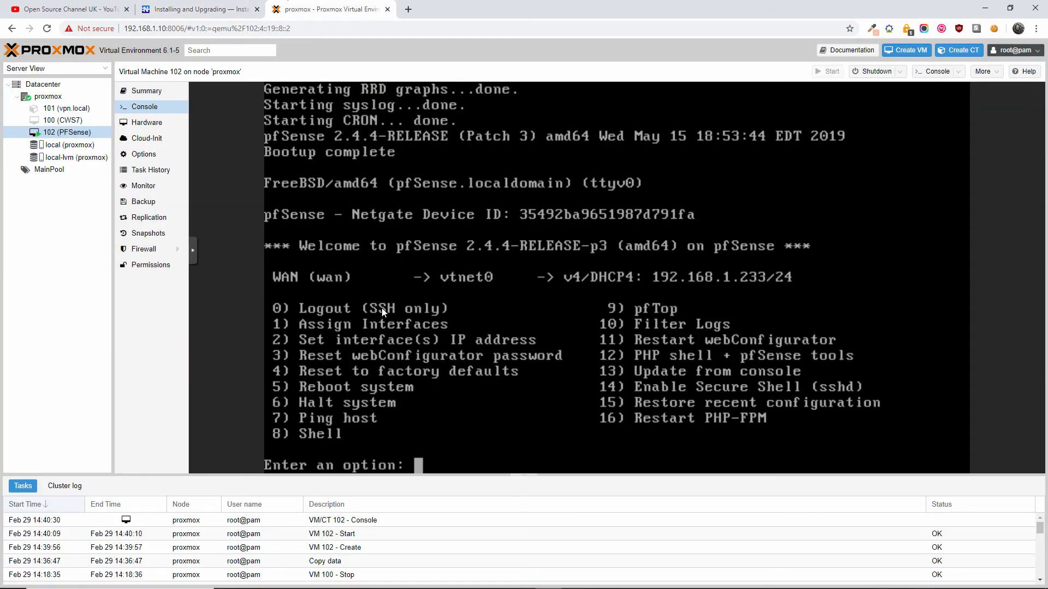
# - Choose option 5 (Reboot system) in the pfSense menu and confirm with Y
pyautogui.write('1')
pyautogui.press('BackSpace')
pyautogui.write('5')
pyautogui.press('Return')
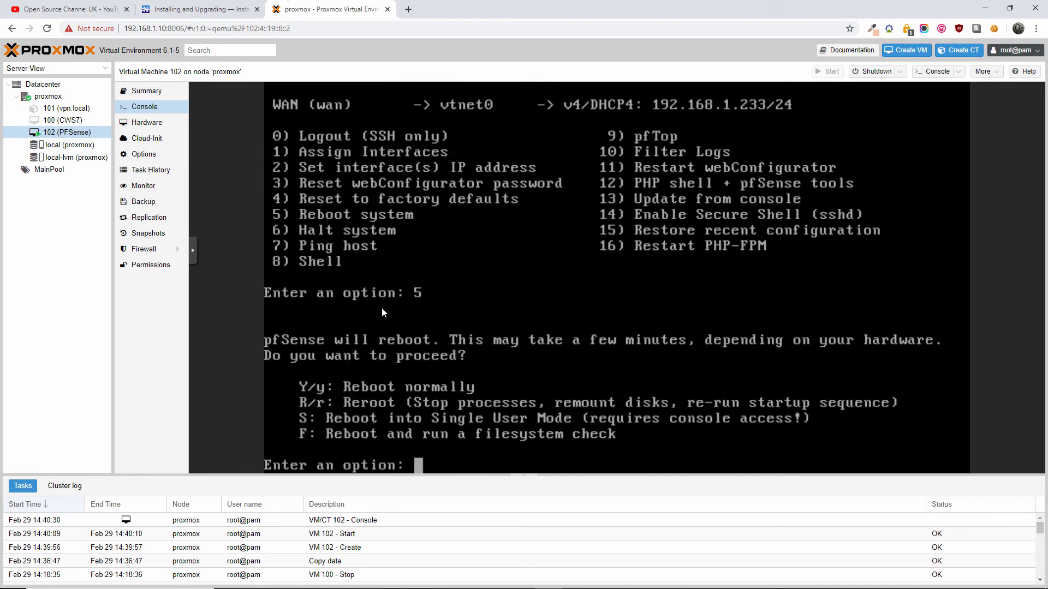
pyautogui.write('1')
pyautogui.press('BackSpace')
pyautogui.write('Y')
pyautogui.press('Return')
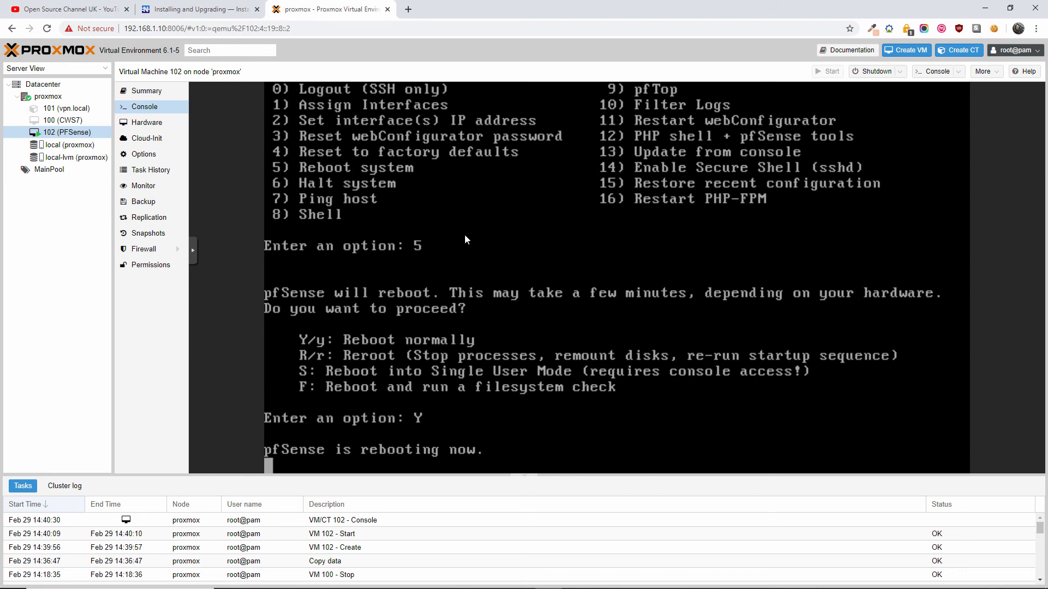
# - Move through the installation guide and open the Installation Troubleshooting page
pyautogui.click(210, 4)
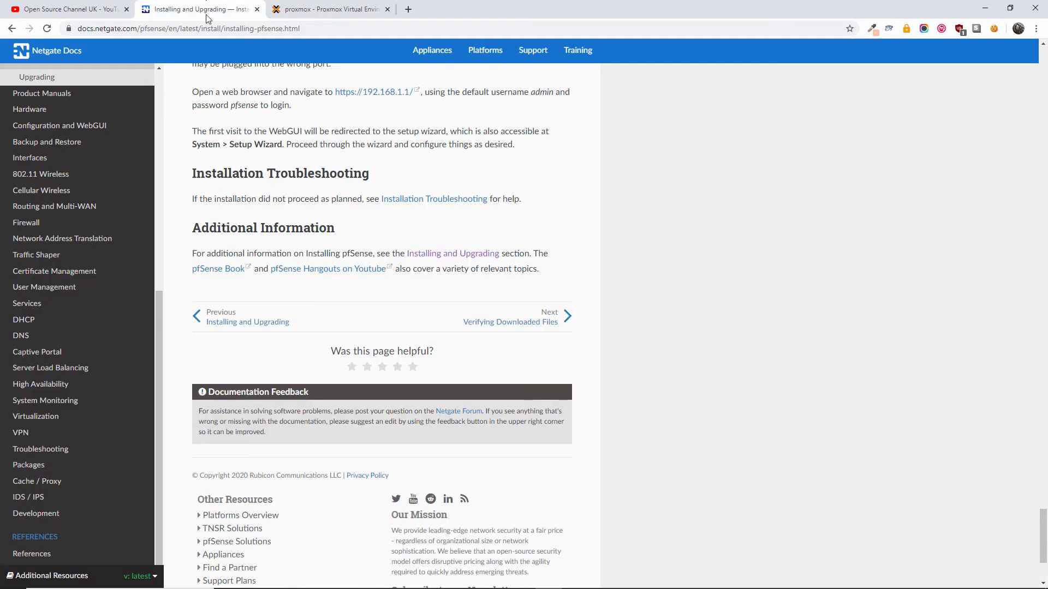
pyautogui.scroll(4, 316, 268)
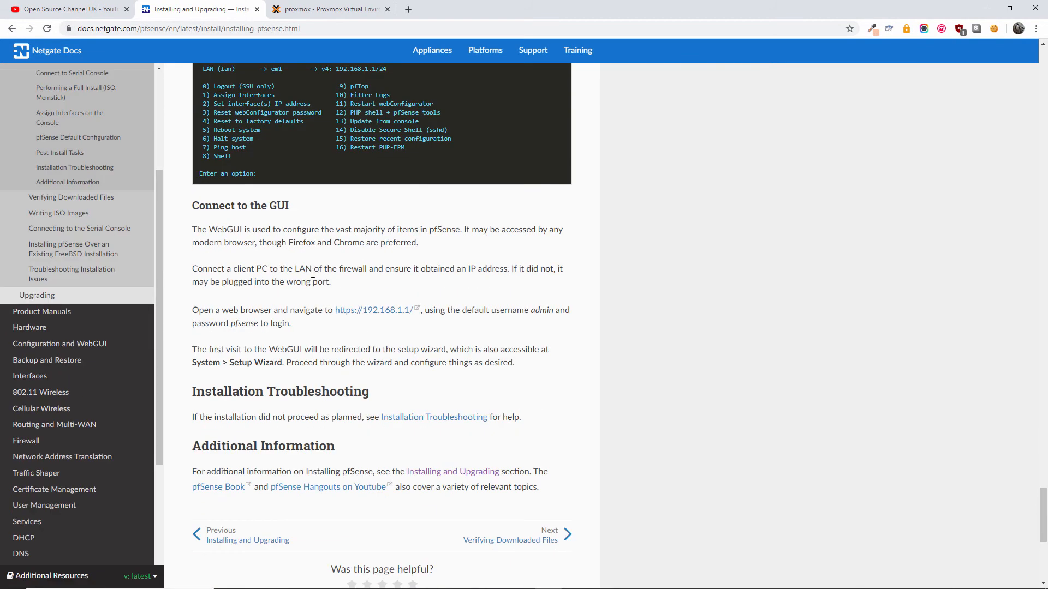
pyautogui.scroll(6, 312, 272)
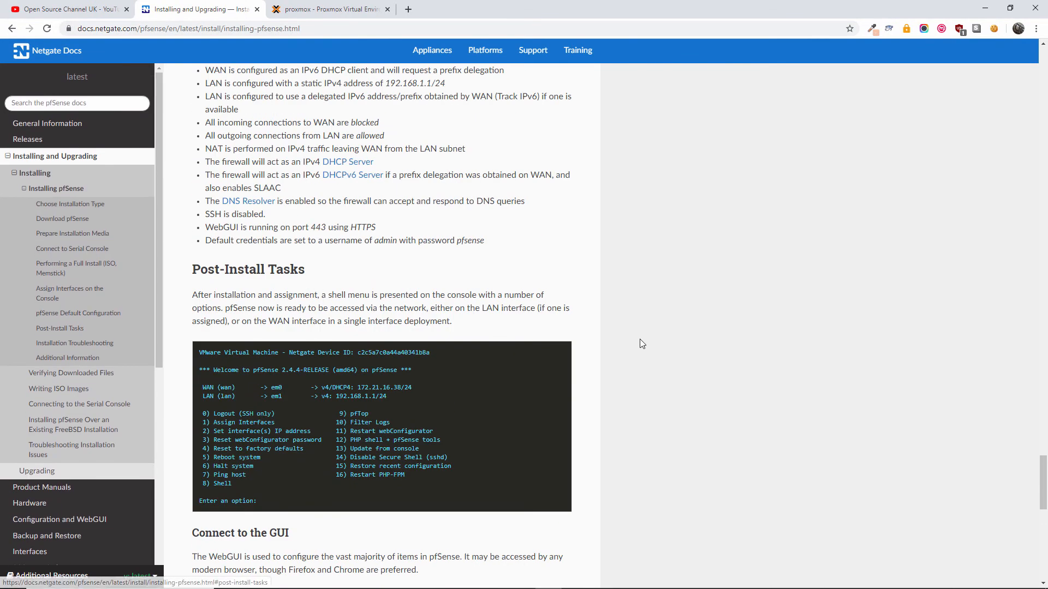
pyautogui.scroll(-5, 641, 345)
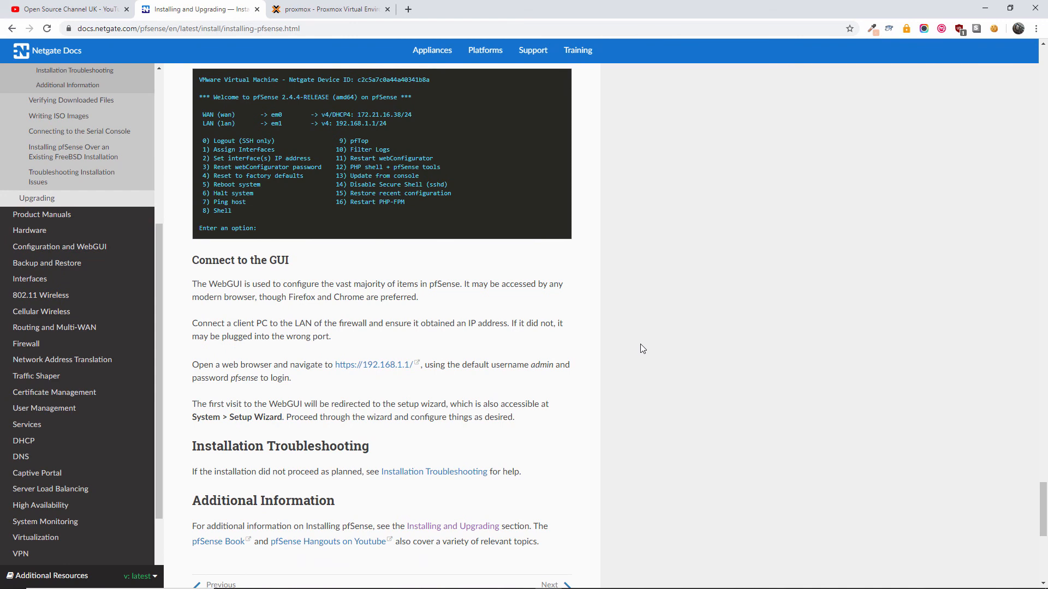
pyautogui.moveTo(1043, 490); pyautogui.dragTo(1046, 465)
pyautogui.scroll(6, 1046, 465)
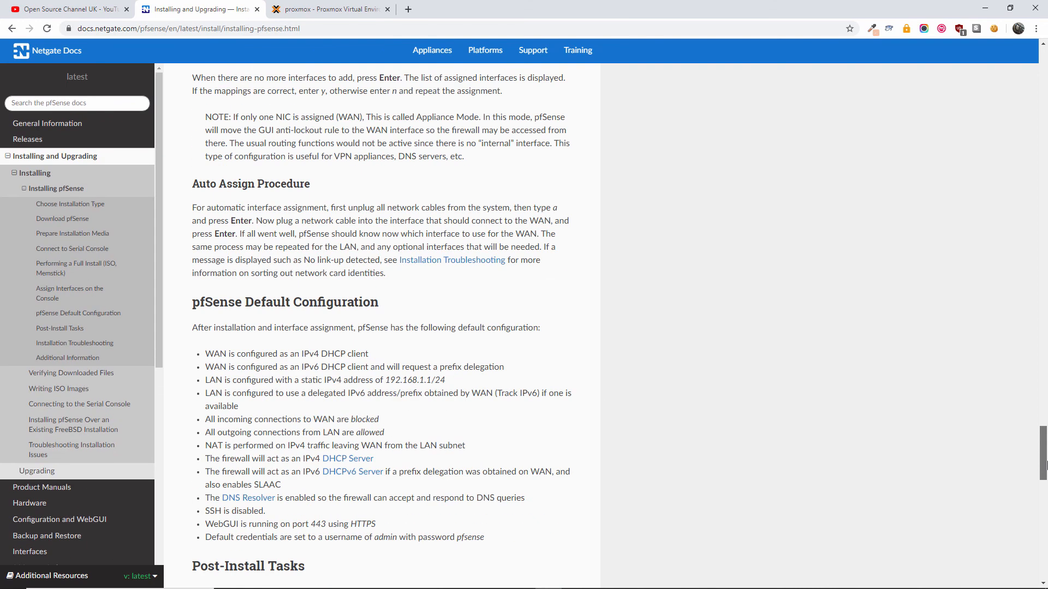
pyautogui.moveTo(1043, 465); pyautogui.dragTo(1043, 427)
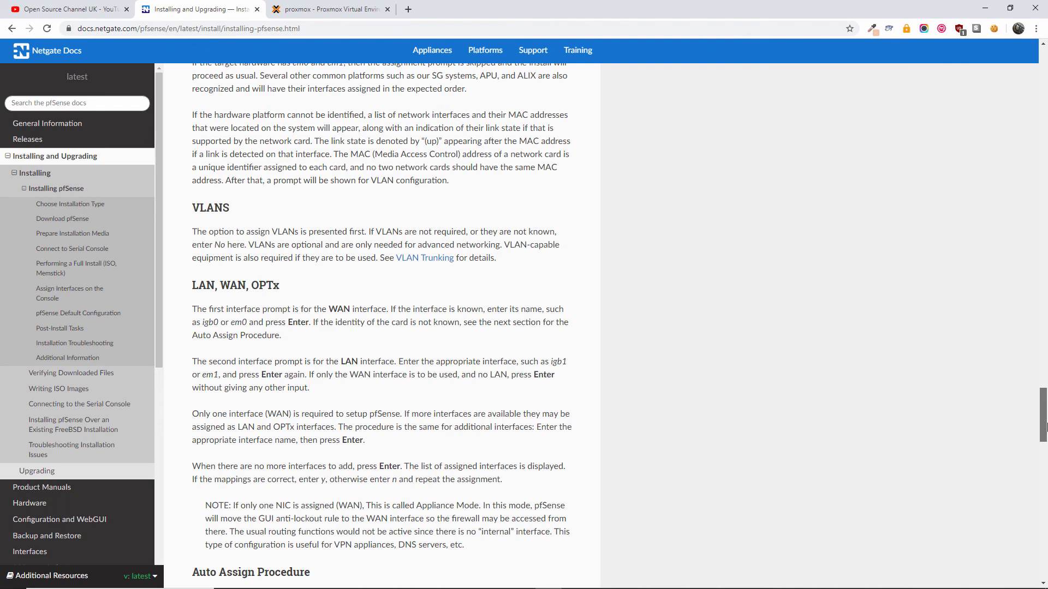
pyautogui.moveTo(1044, 427); pyautogui.dragTo(1045, 93)
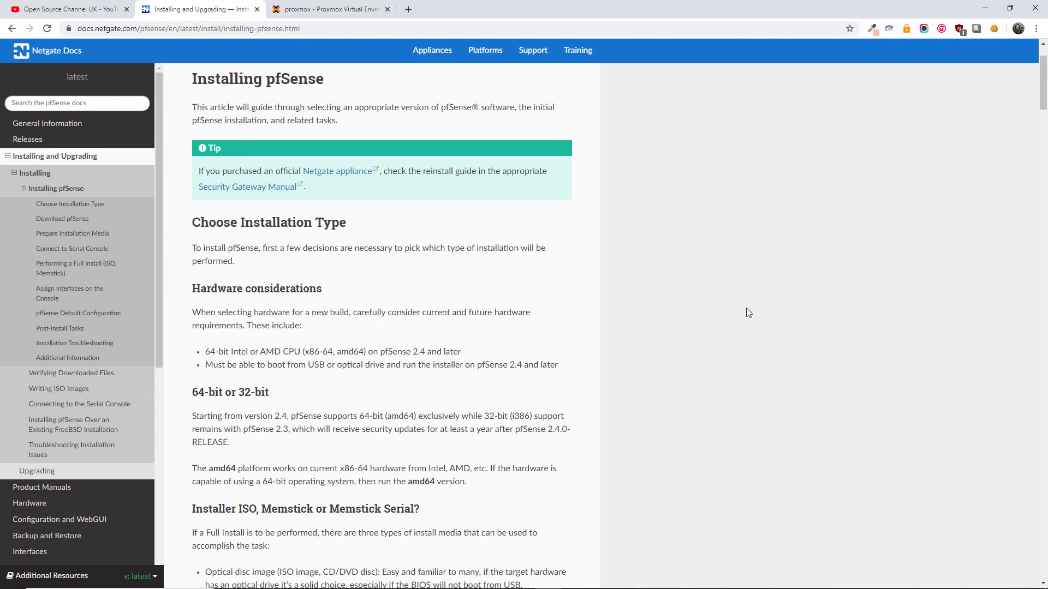
pyautogui.scroll(2, 746, 308)
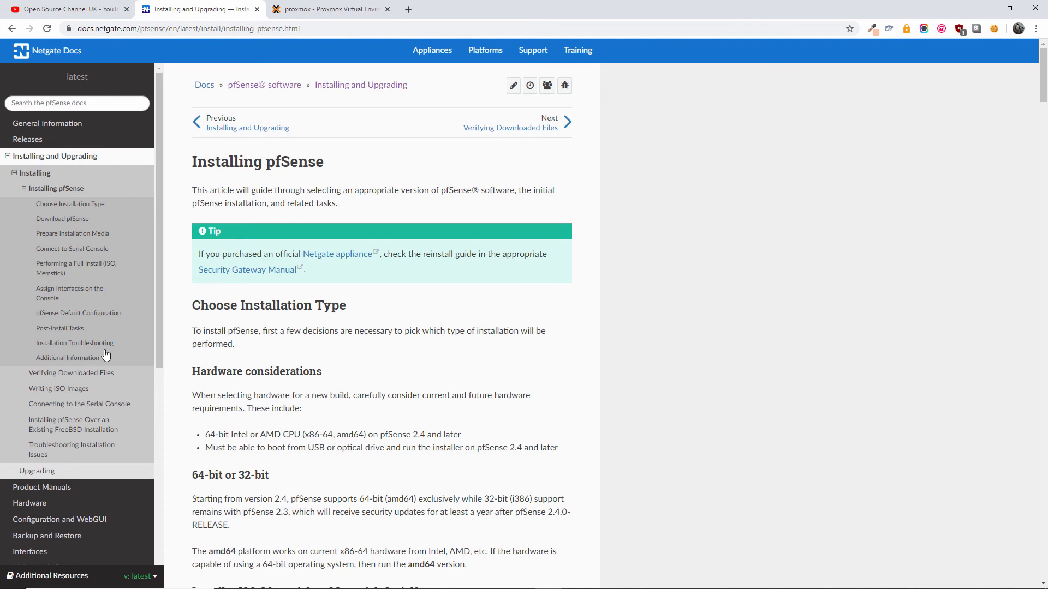
pyautogui.click(75, 343)
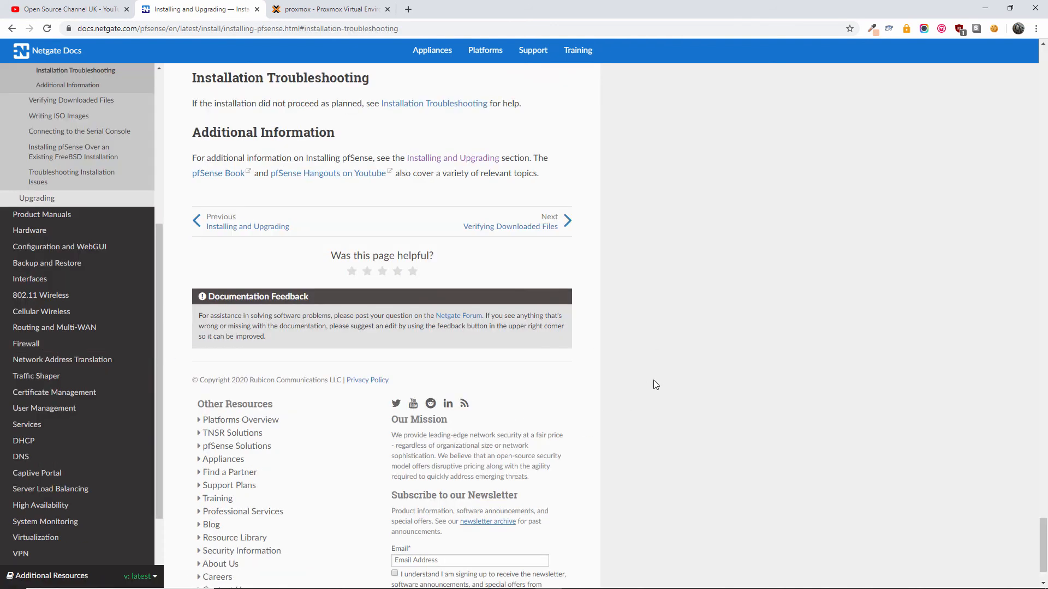
pyautogui.click(434, 104)
# - Read the Manual Interface Assignment section between checks on the rebooting pfSense console
pyautogui.click(327, 9)
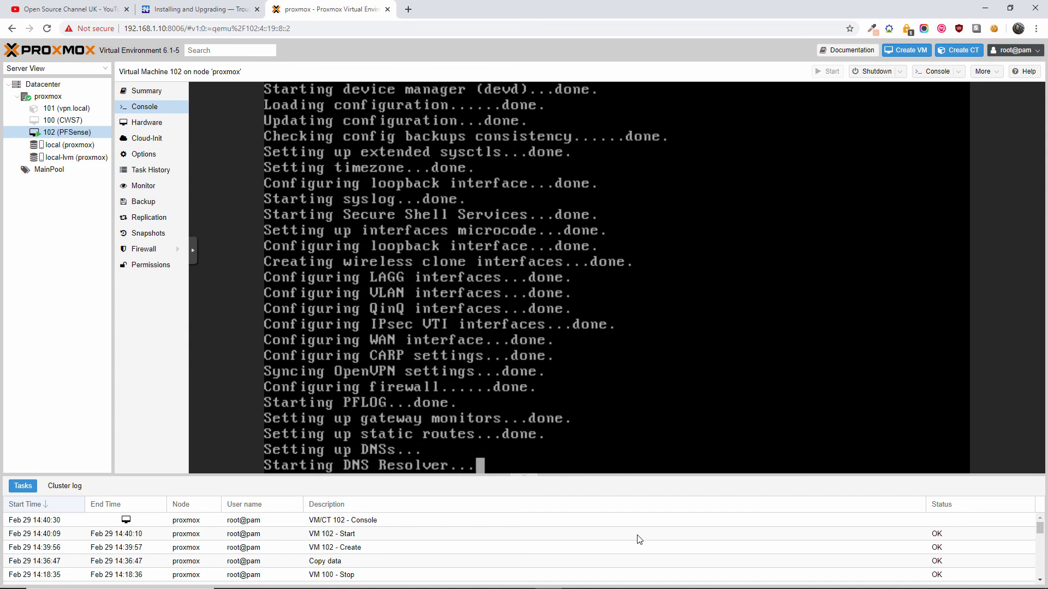
pyautogui.click(188, 8)
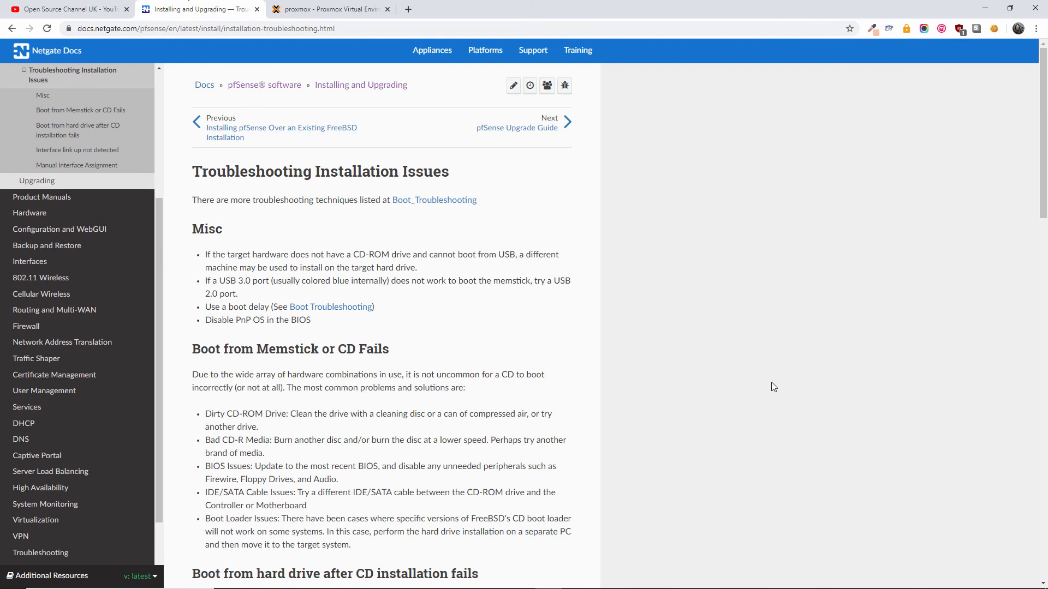
pyautogui.scroll(-12, 771, 382)
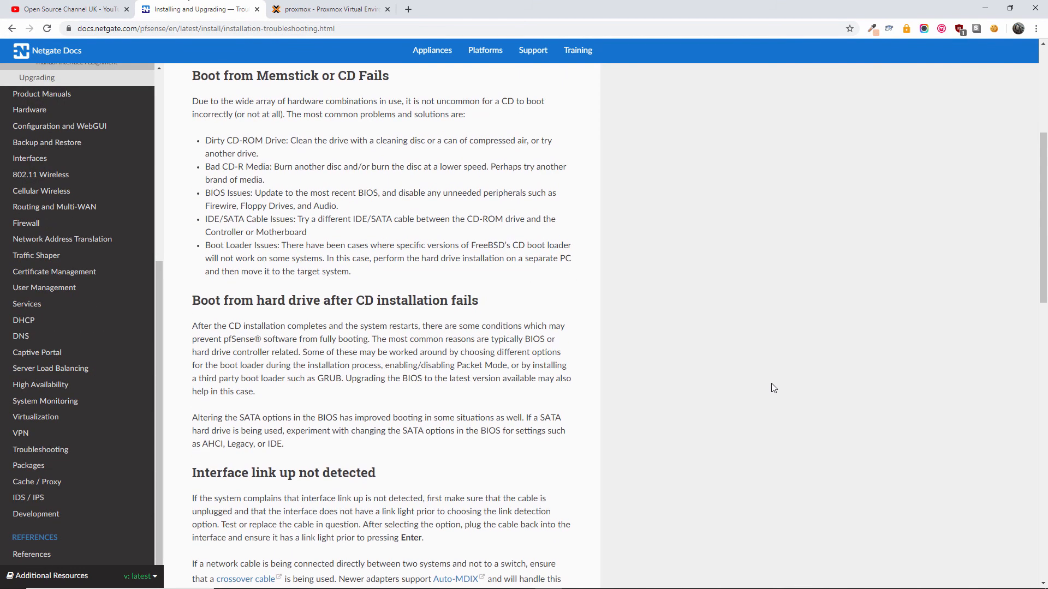
pyautogui.scroll(-2, 771, 387)
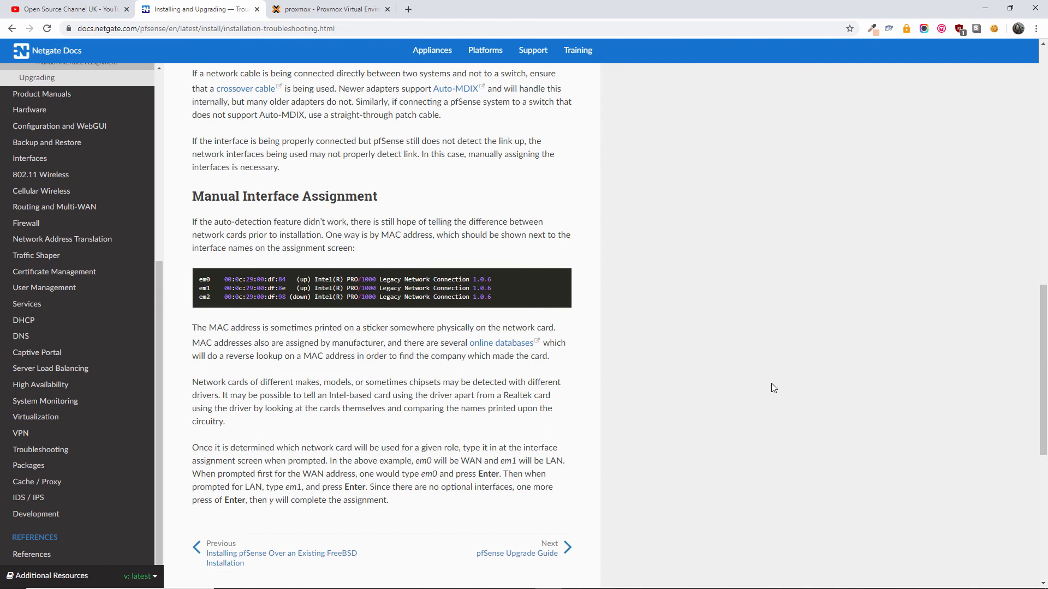
pyautogui.scroll(-4, 771, 388)
pyautogui.scroll(3, 771, 388)
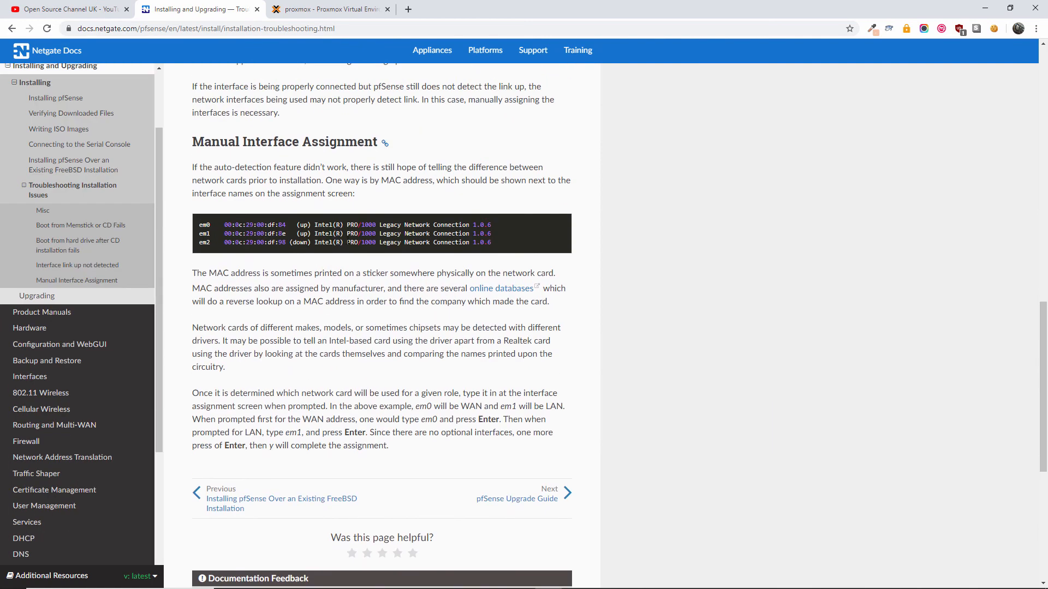
pyautogui.click(322, 9)
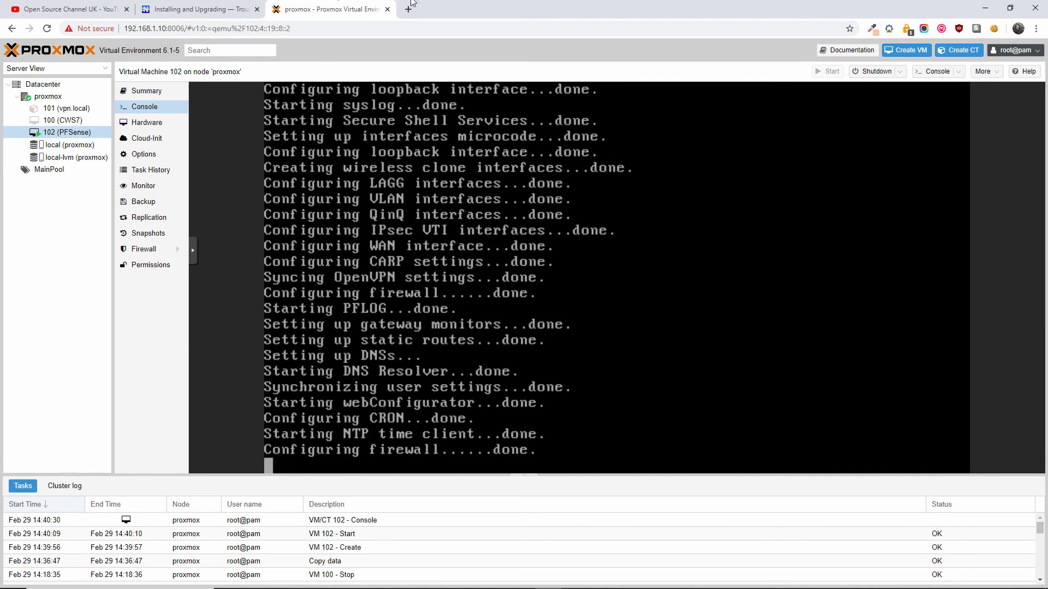
# - Load 192.168.1.233 in a new tab, bypass the certificate warning, and log in as admin with the default password
pyautogui.hotkey('ctrl', 't')
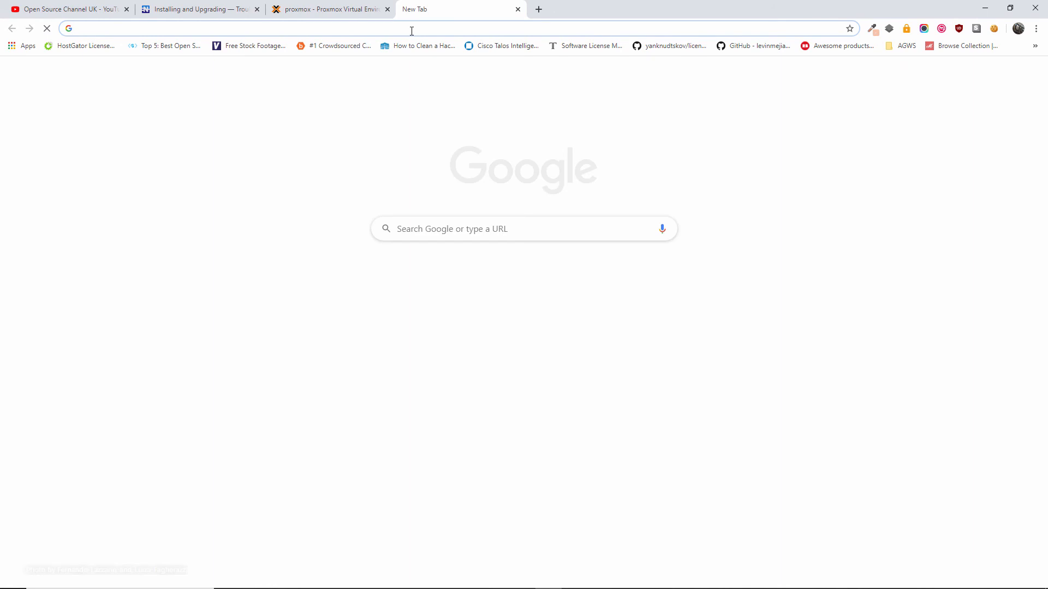
pyautogui.write('192.168.1.233')
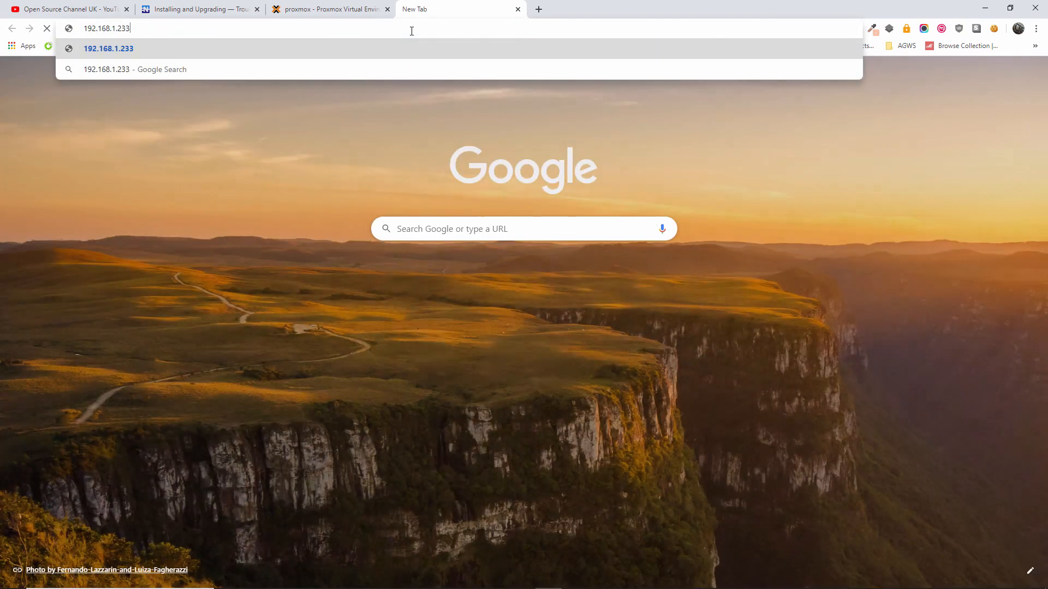
pyautogui.press('Return')
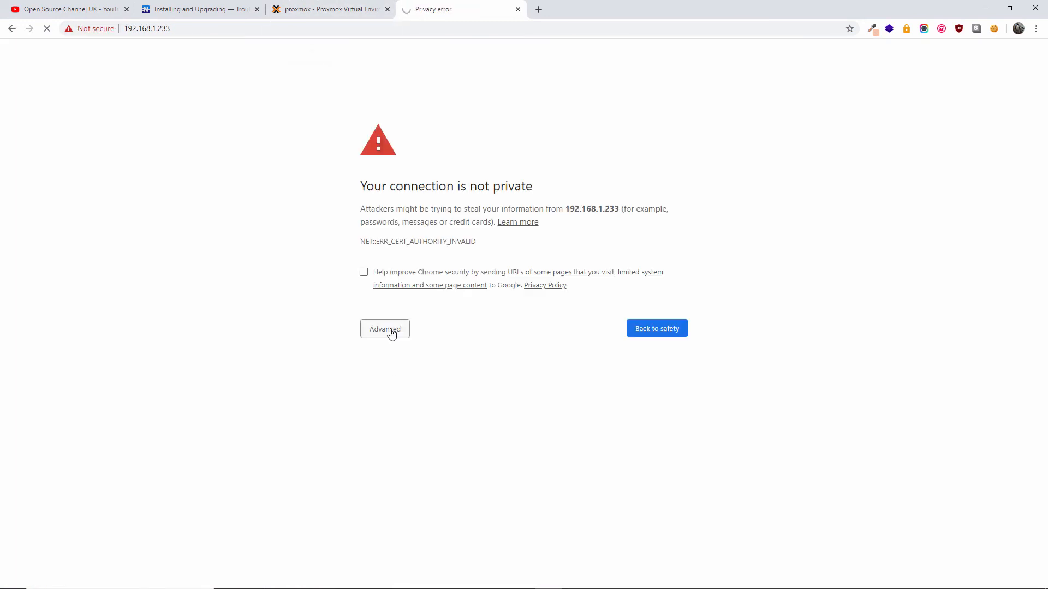
pyautogui.click(394, 333)
pyautogui.click(405, 415)
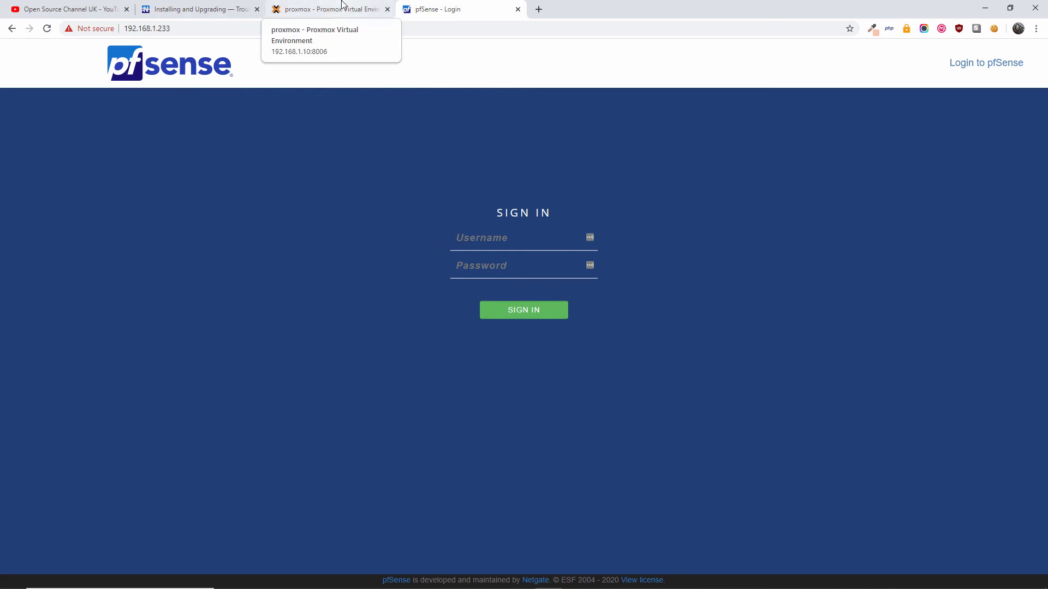
pyautogui.click(342, 4)
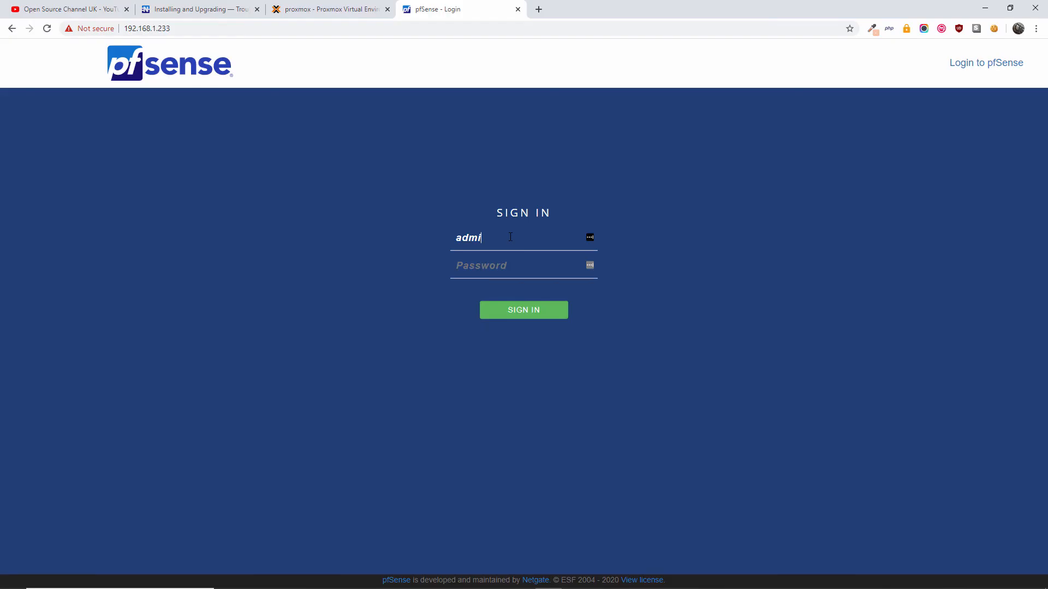
pyautogui.write('pfsense')
pyautogui.press('Return')
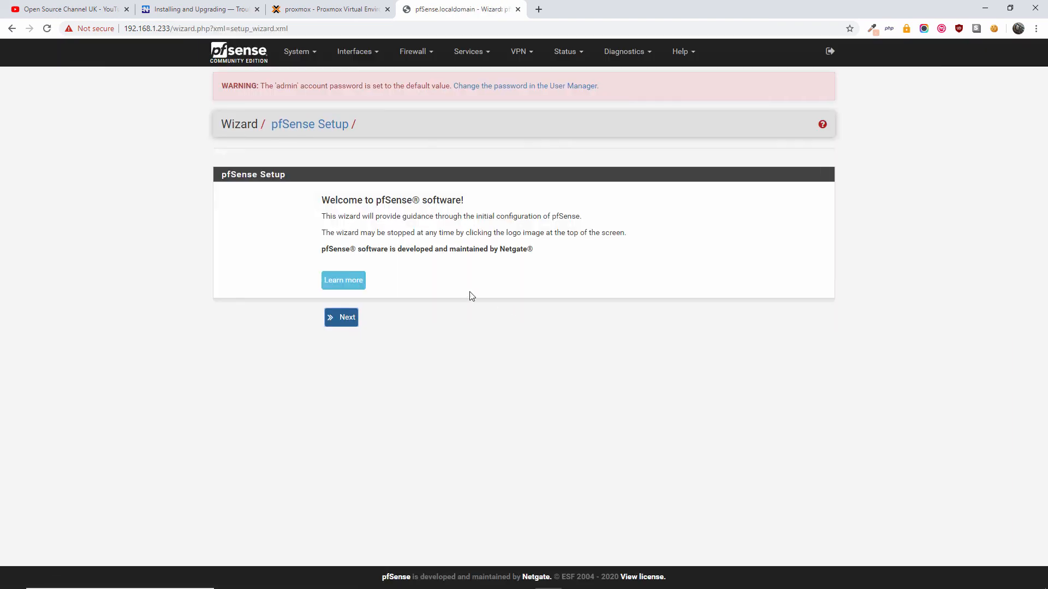
# - Enter and confirm a new admin password in the User Manager, then save the account
pyautogui.click(948, 124)
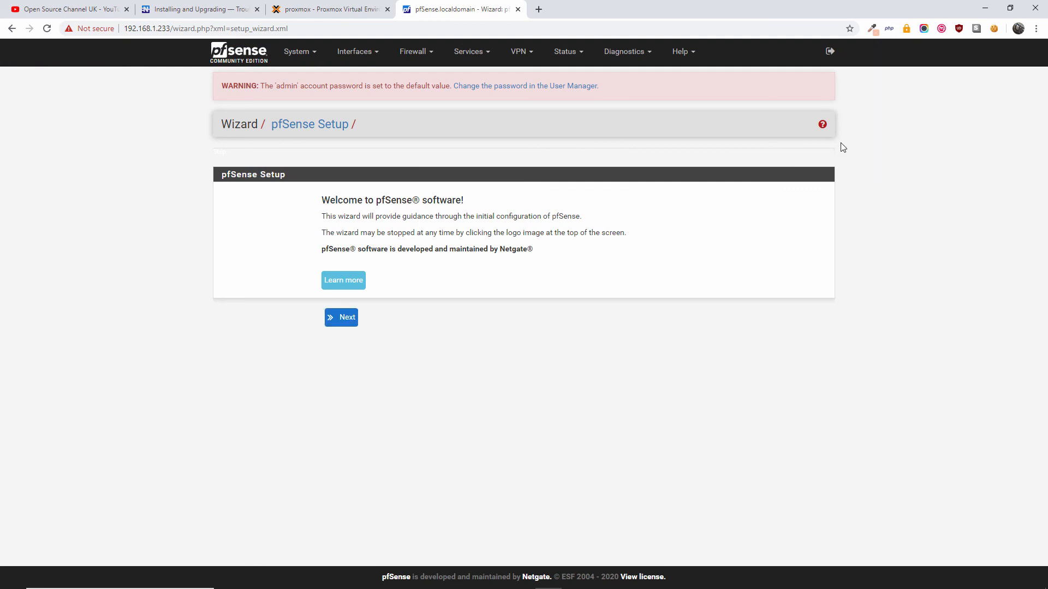
pyautogui.click(556, 87)
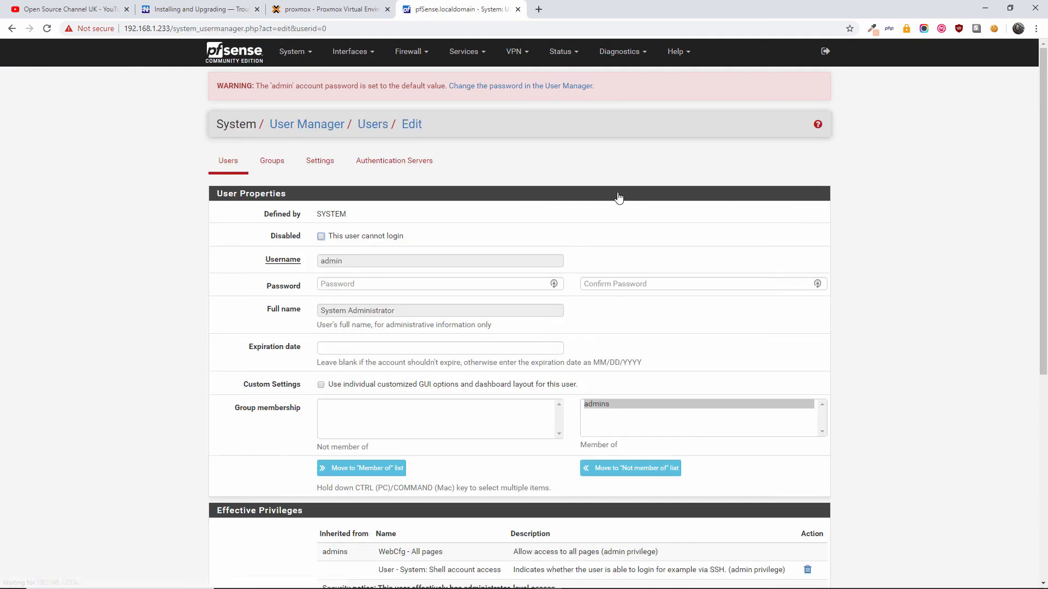
pyautogui.click(379, 284)
pyautogui.write('p')
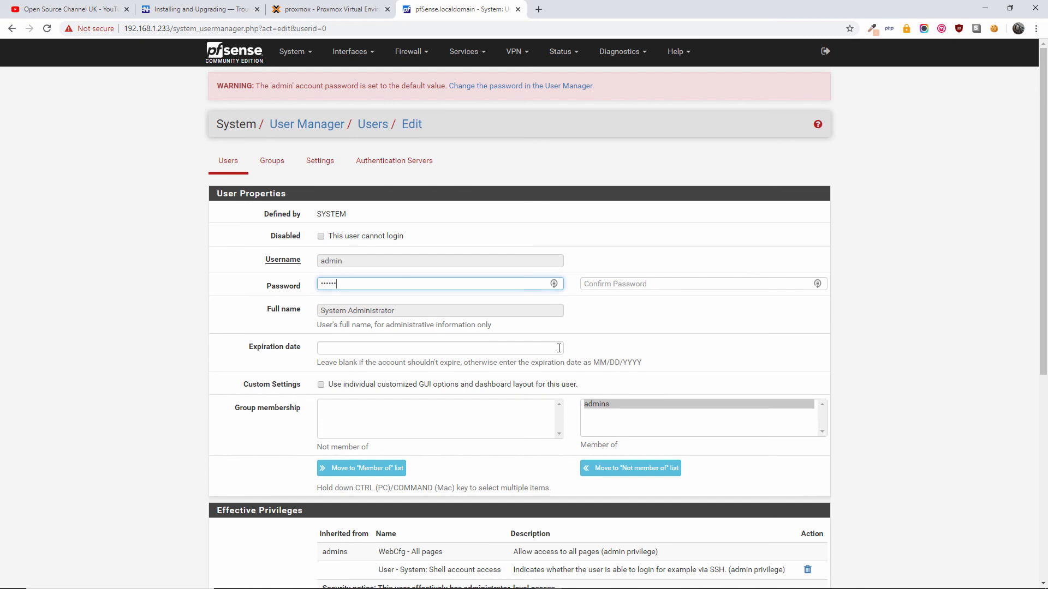
pyautogui.press('Tab')
pyautogui.write('pa')
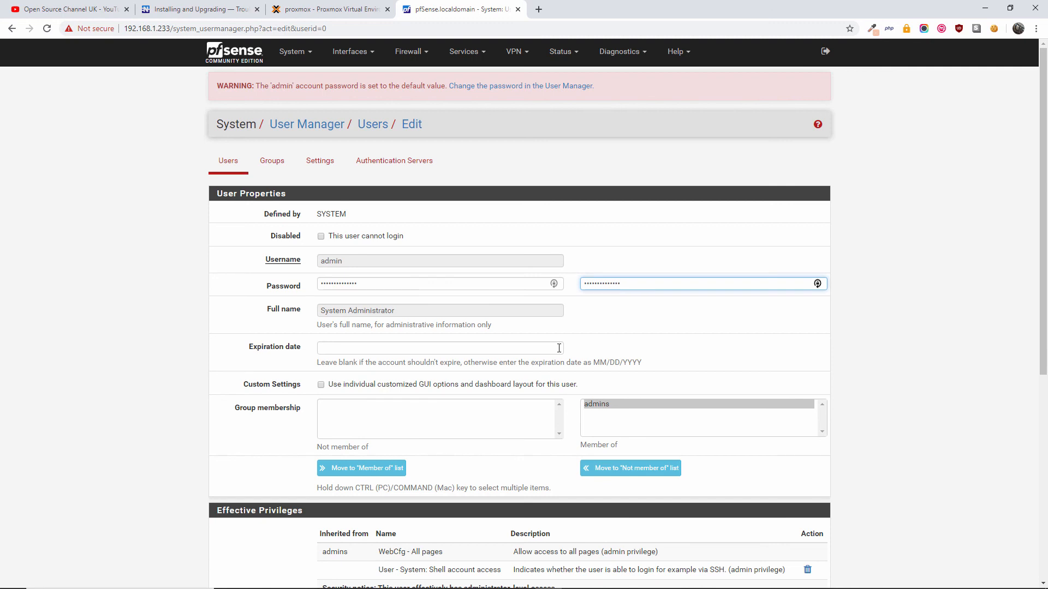
pyautogui.click(387, 263)
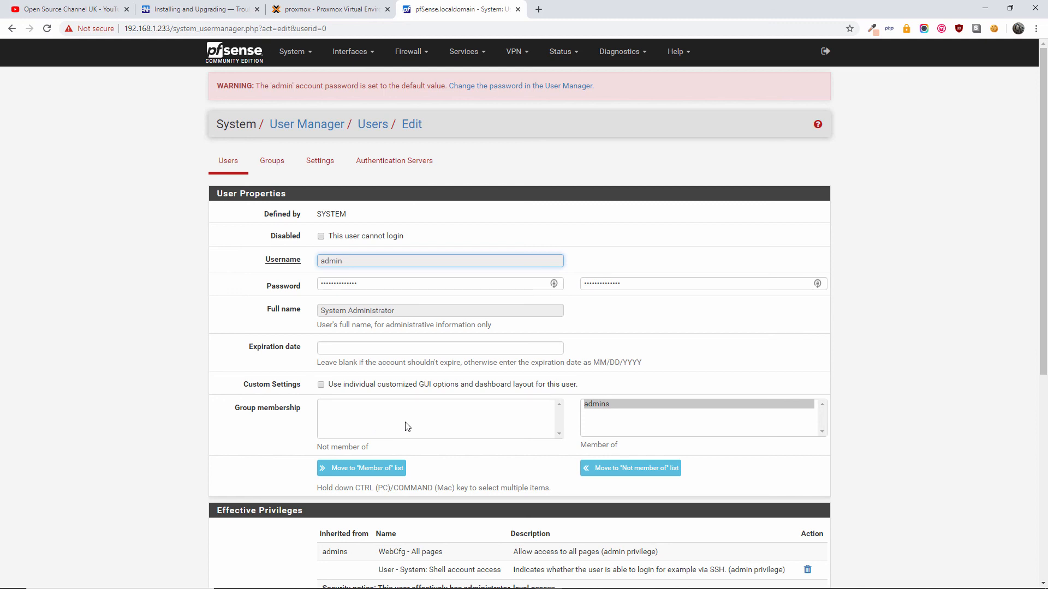
pyautogui.scroll(-5, 568, 420)
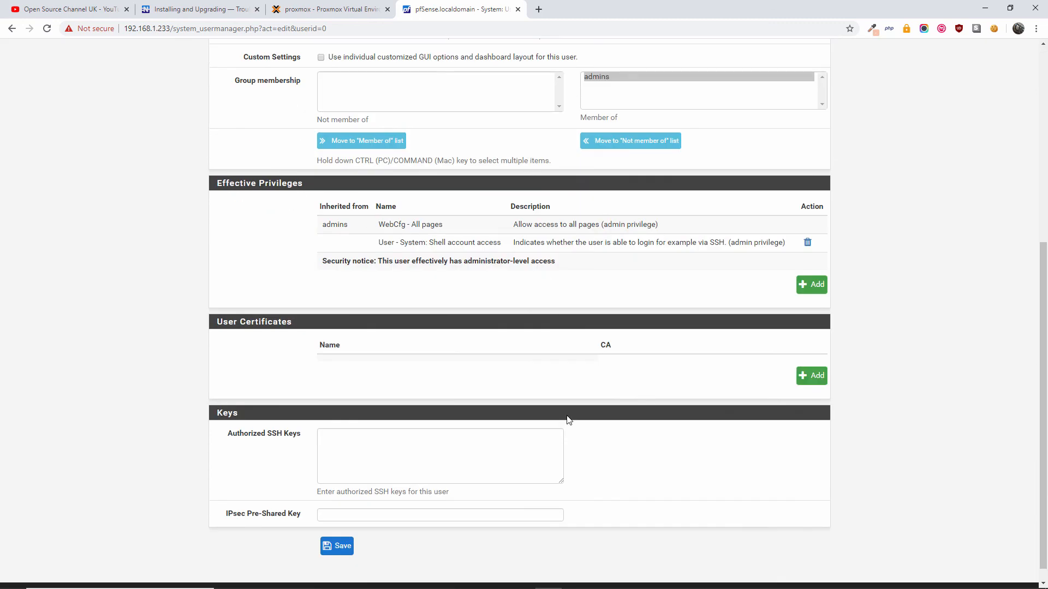
pyautogui.click(327, 547)
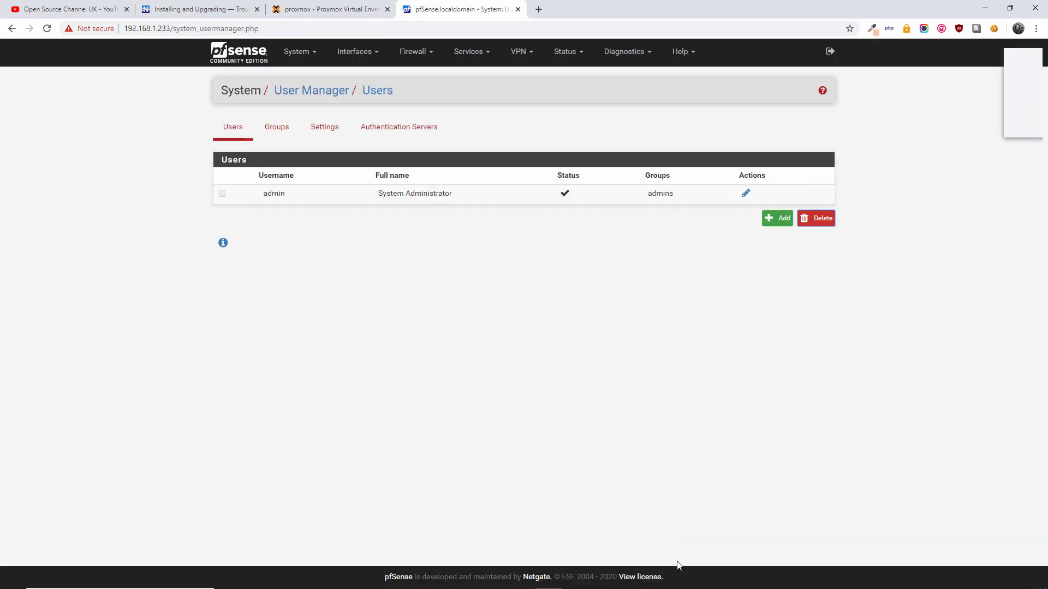
# - Open Interfaces > Assignments, showing only WAN on vtnet0, then switch to the Proxmox tab
pyautogui.click(945, 125)
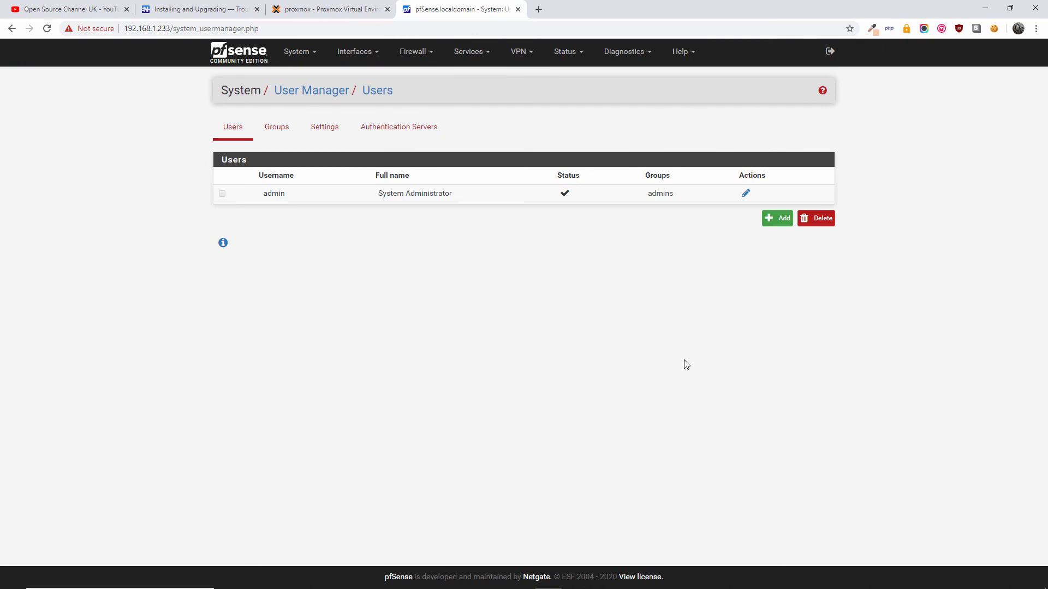
pyautogui.click(369, 52)
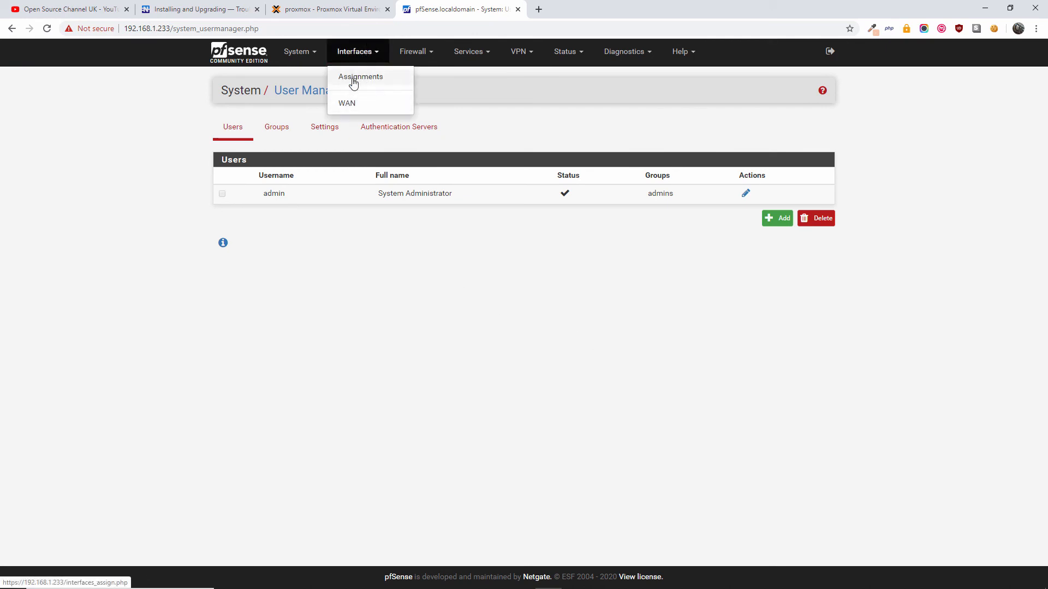
pyautogui.click(352, 78)
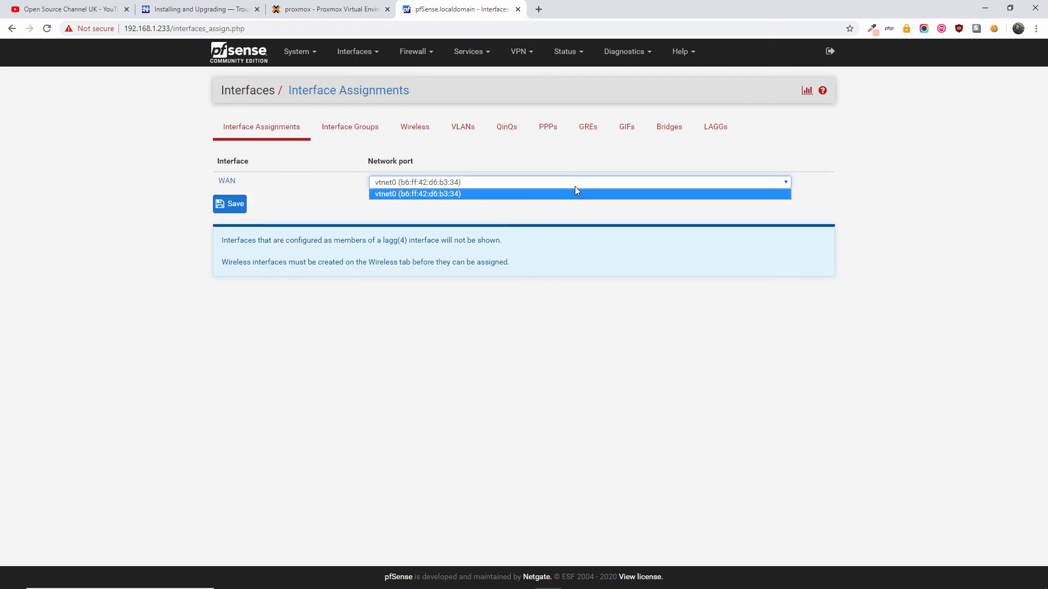
pyautogui.click(299, 10)
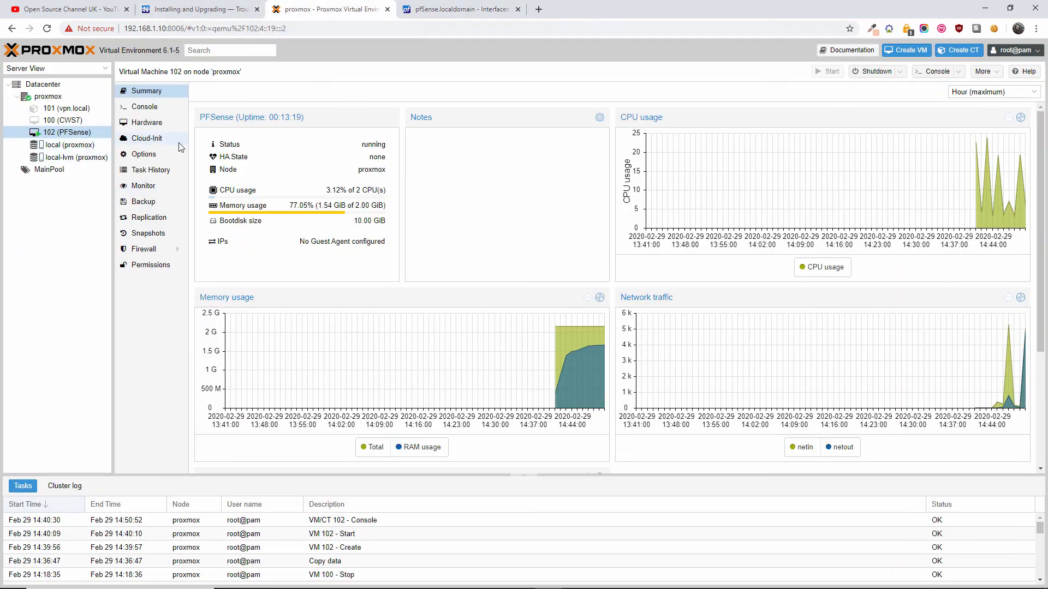
# - View VM 102's Options panel, then switch back to the browser tab with the docs
pyautogui.click(148, 160)
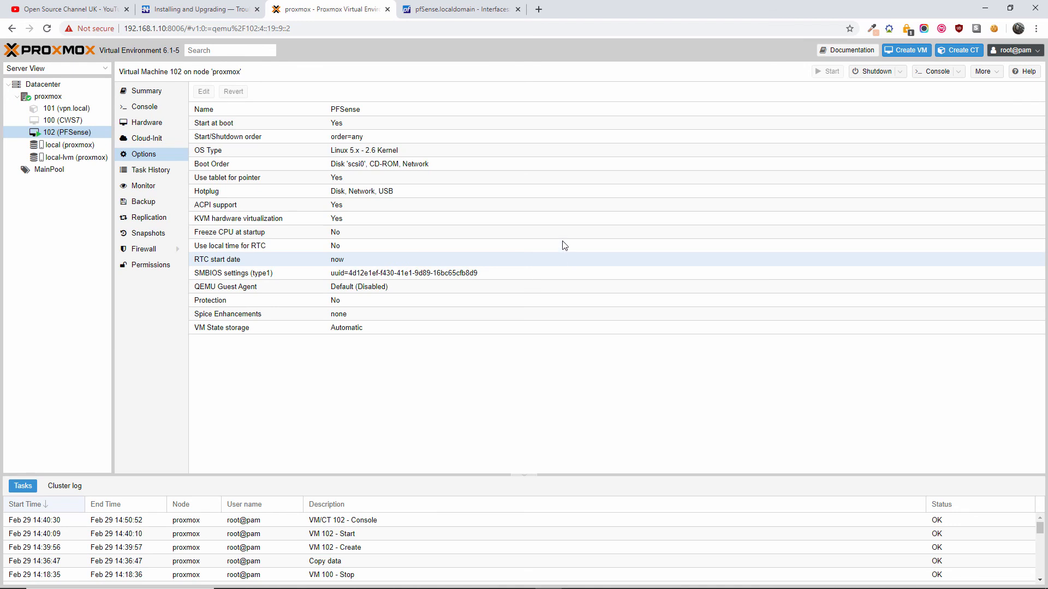
pyautogui.click(453, 10)
# - Read the Netgate Docs troubleshooting section on manual interface assignment, then return to the Proxmox tab
pyautogui.click(240, 6)
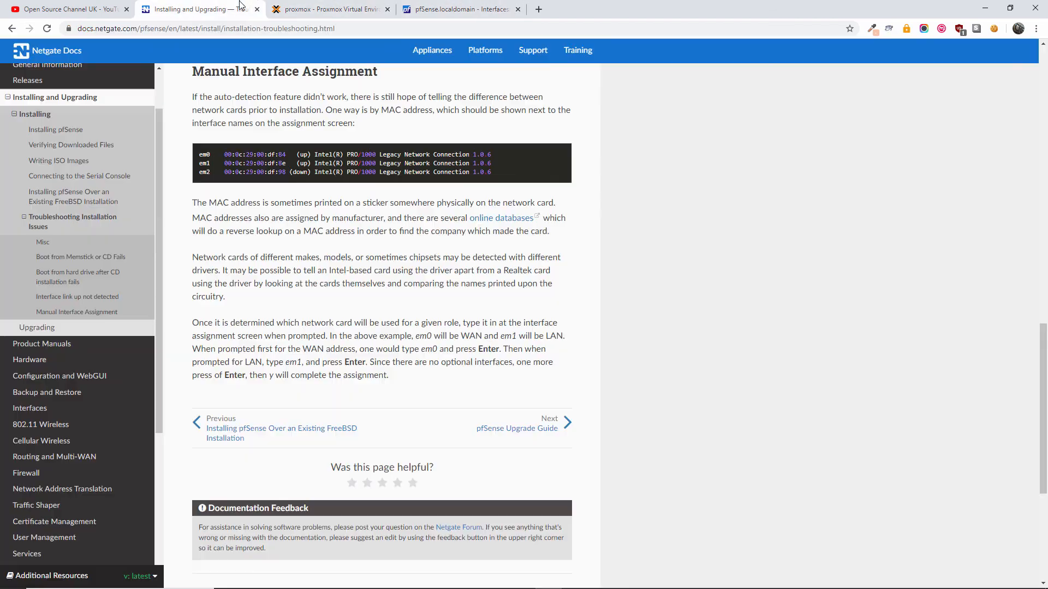
pyautogui.scroll(15, 391, 246)
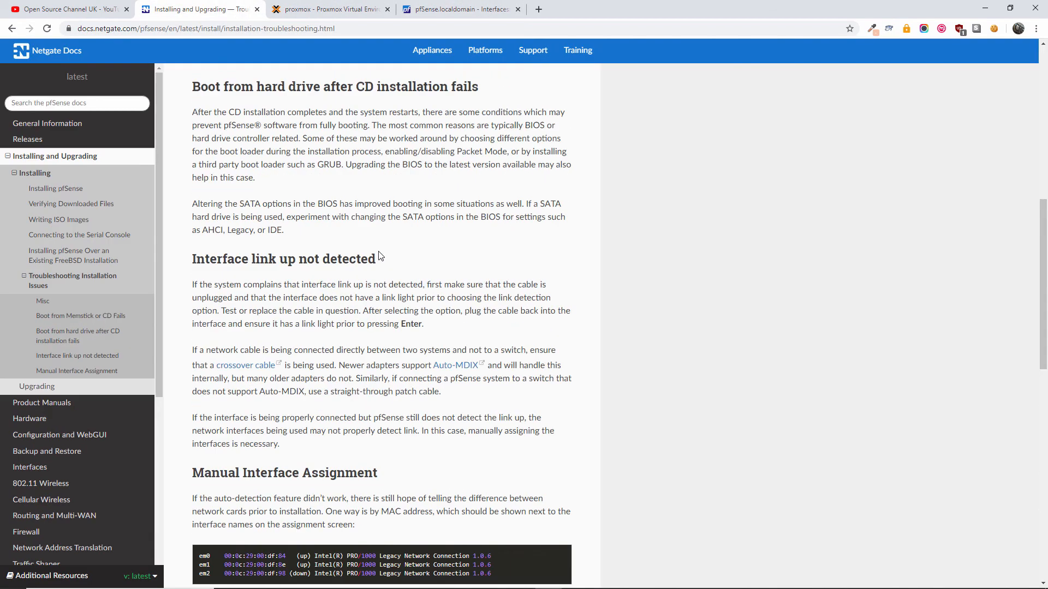
pyautogui.scroll(2, 382, 245)
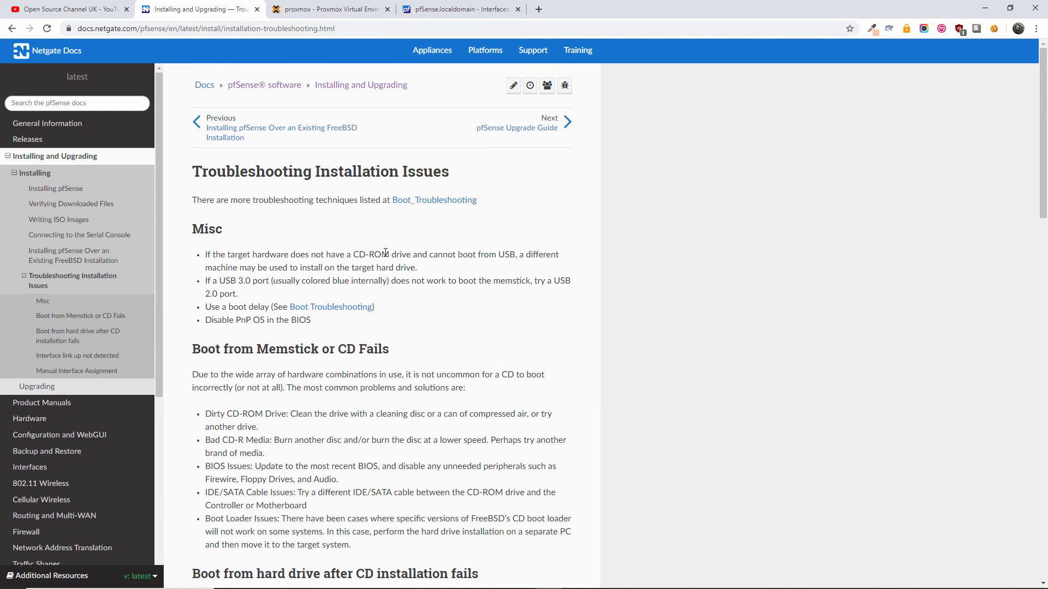
pyautogui.scroll(-9, 385, 252)
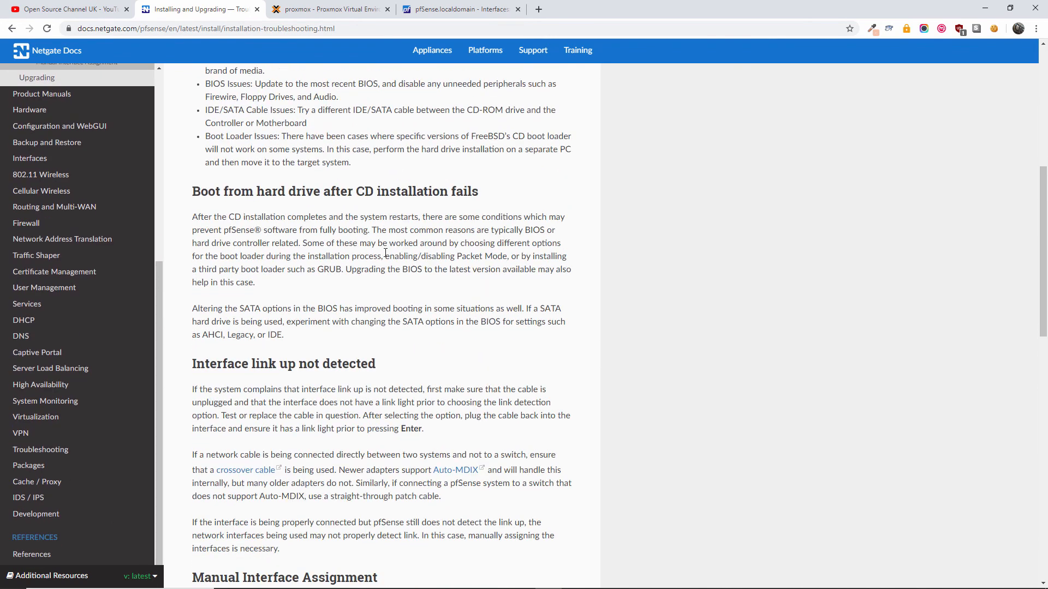
pyautogui.scroll(-9, 385, 253)
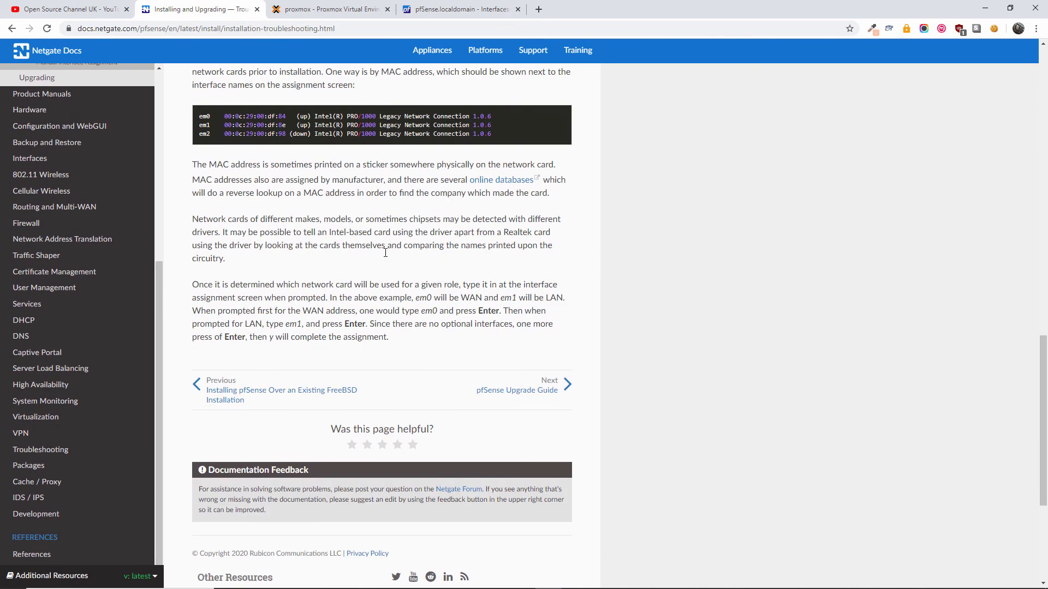
pyautogui.scroll(8, 424, 80)
pyautogui.click(338, 8)
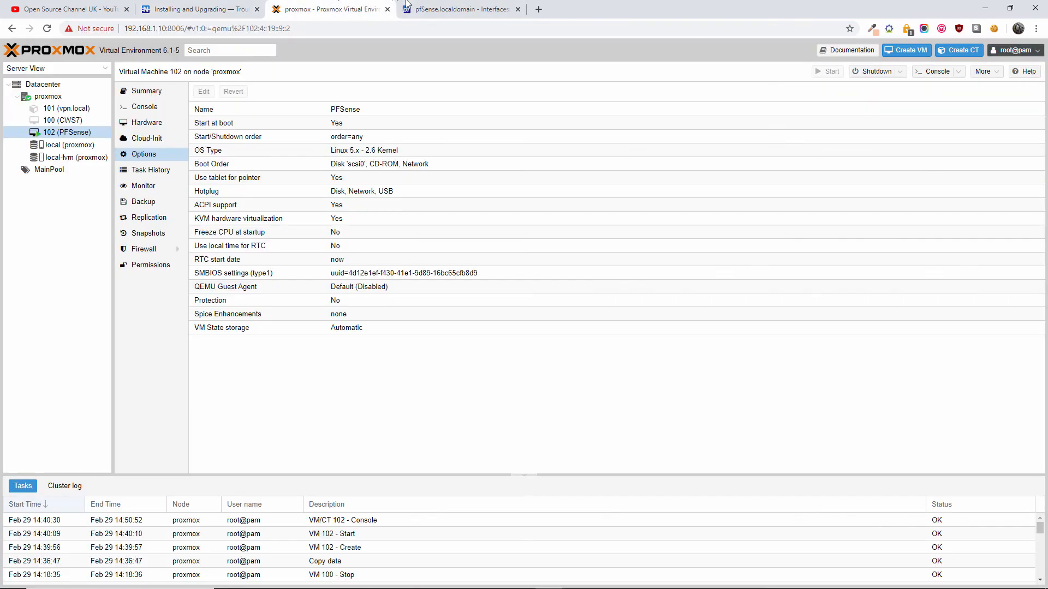
# - Switch to the pfSense dashboard and open Interfaces > Assignments
pyautogui.click(451, 9)
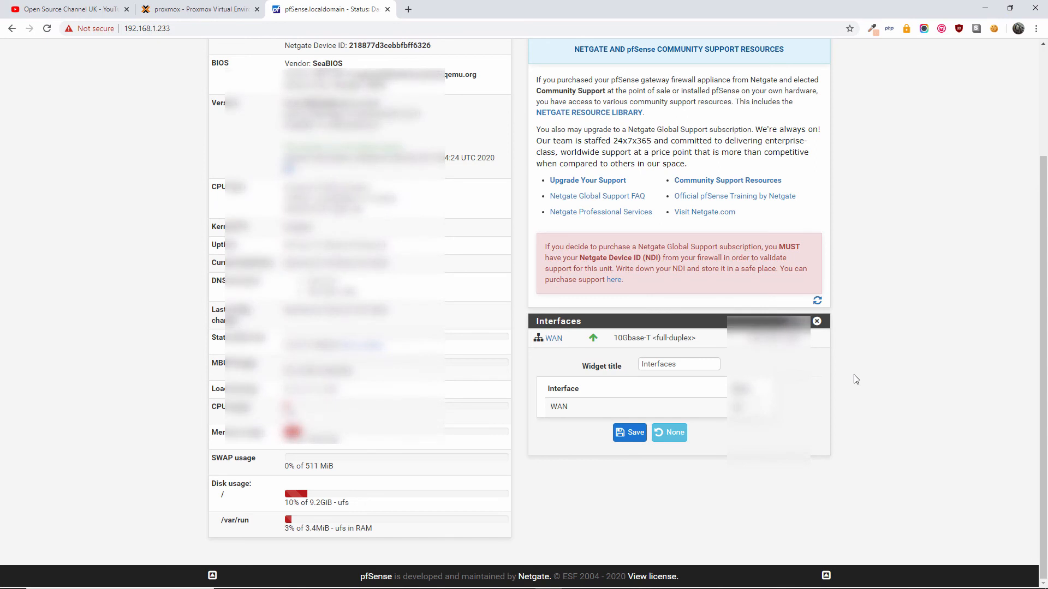
pyautogui.scroll(3, 891, 410)
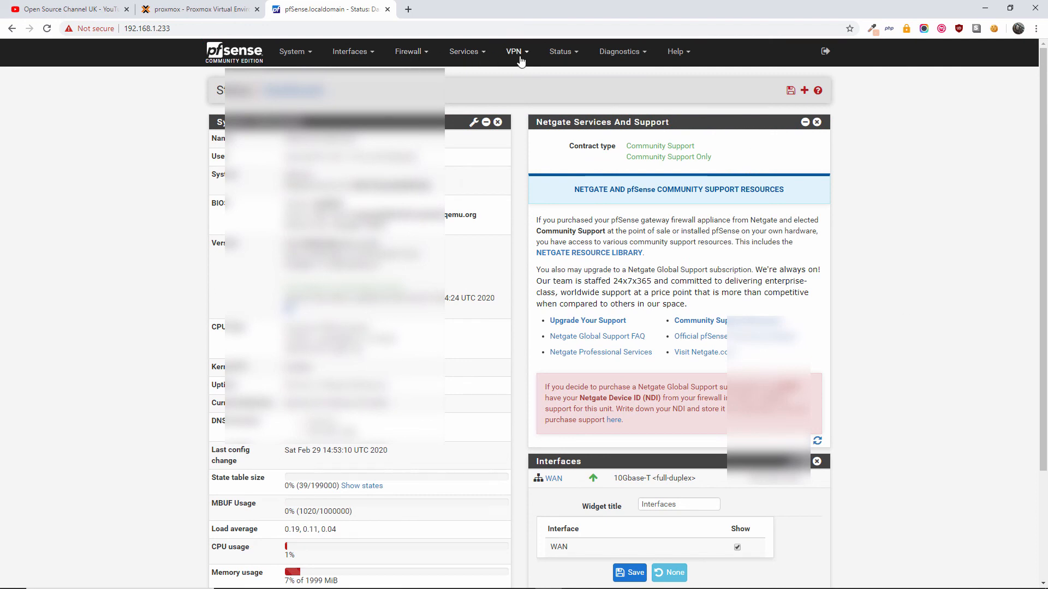
pyautogui.click(352, 53)
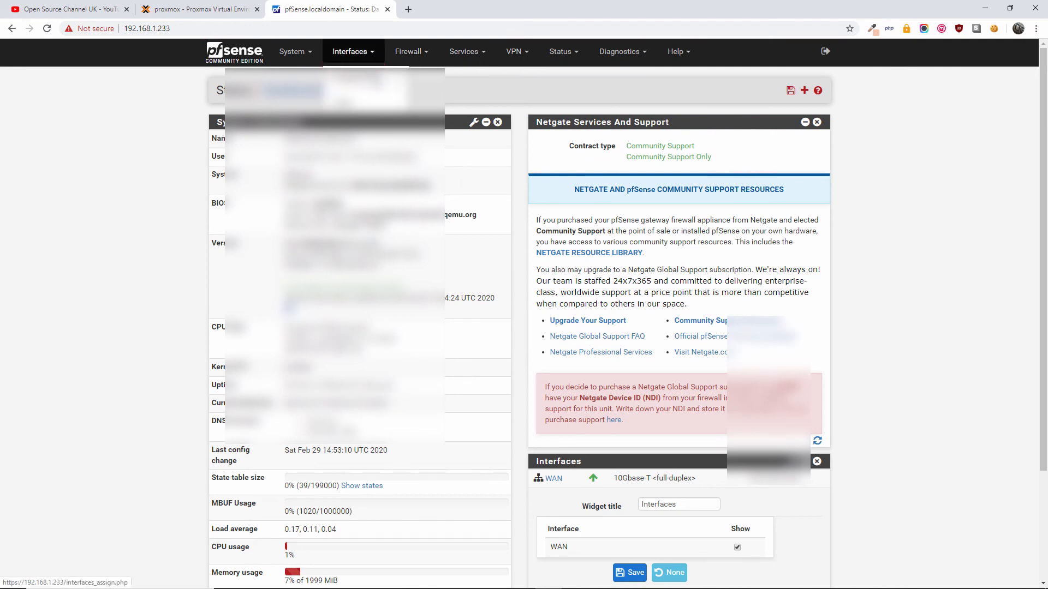
pyautogui.click(349, 77)
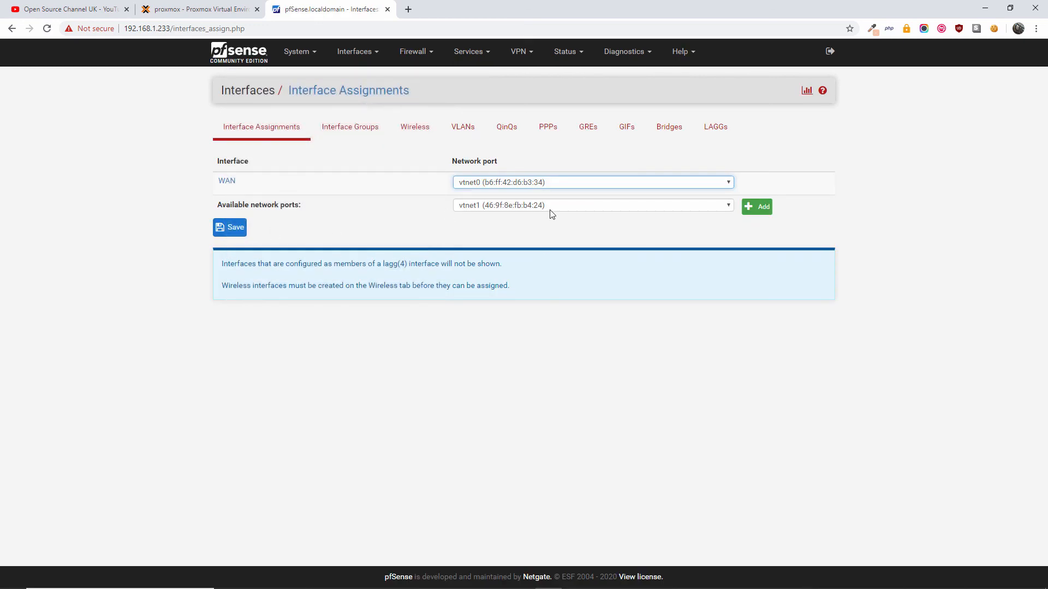
# - Add port vtnet1 as the new LAN interface next to WAN on vtnet0, and save
pyautogui.click(551, 207)
pyautogui.click(551, 214)
pyautogui.click(255, 208)
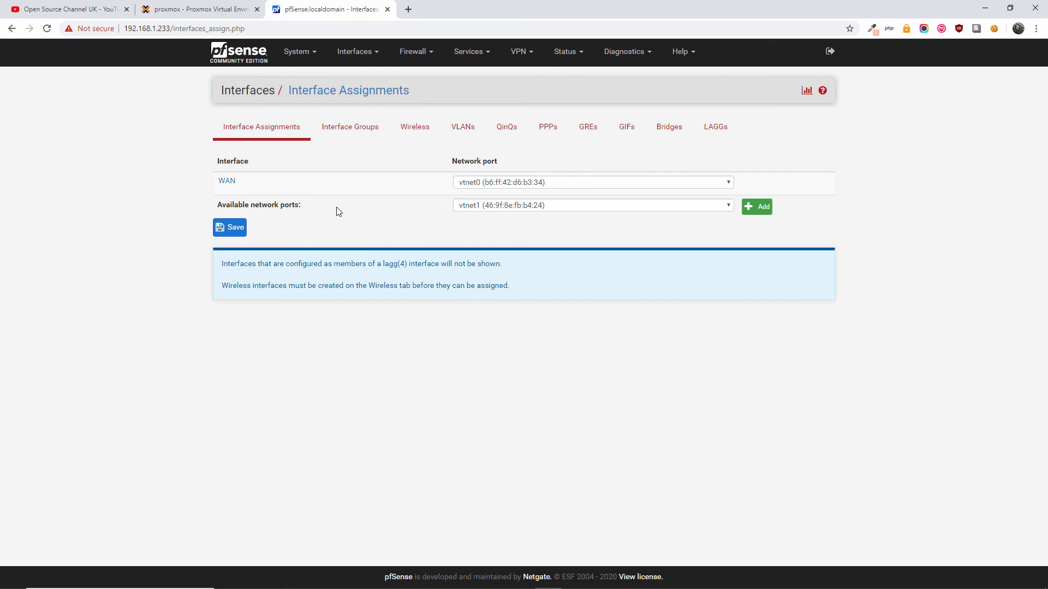
pyautogui.click(757, 206)
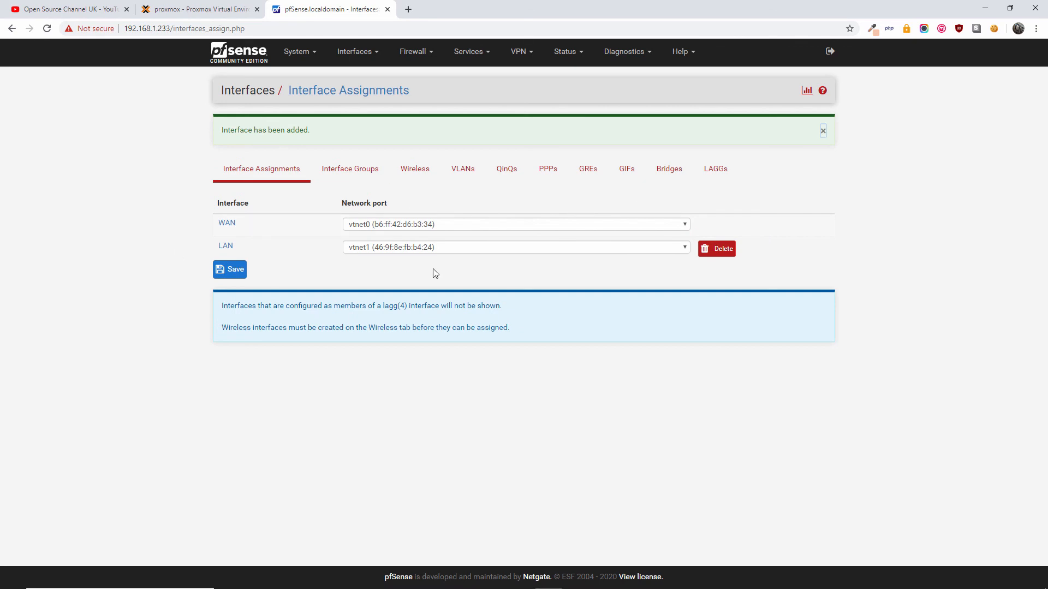
pyautogui.click(217, 275)
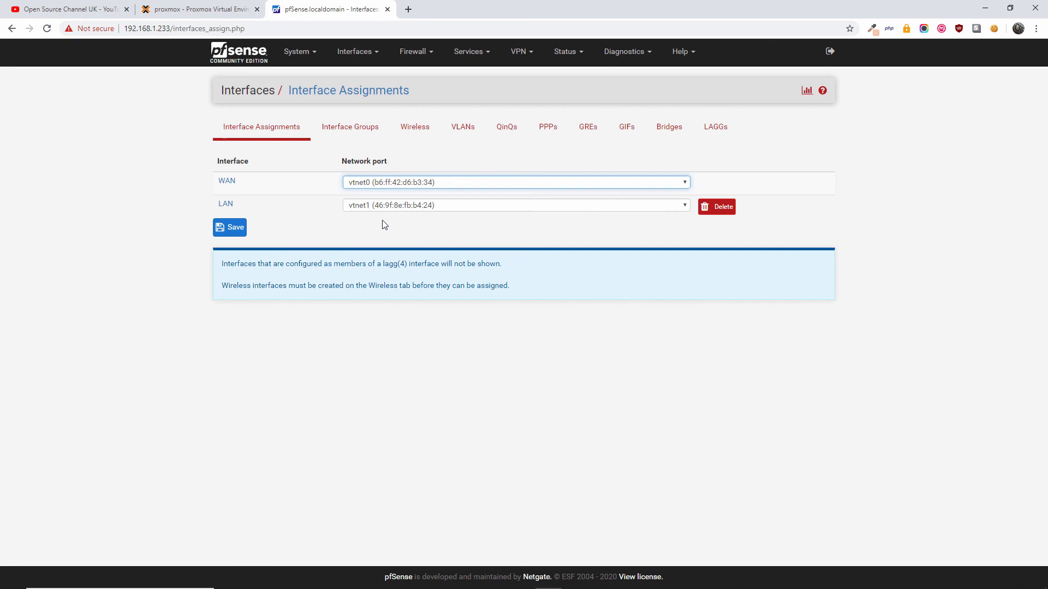
# - In VM 102's Hardware, preview a VirtIO network device on vmbr0, cancel it, and return to pfSense
pyautogui.click(235, 8)
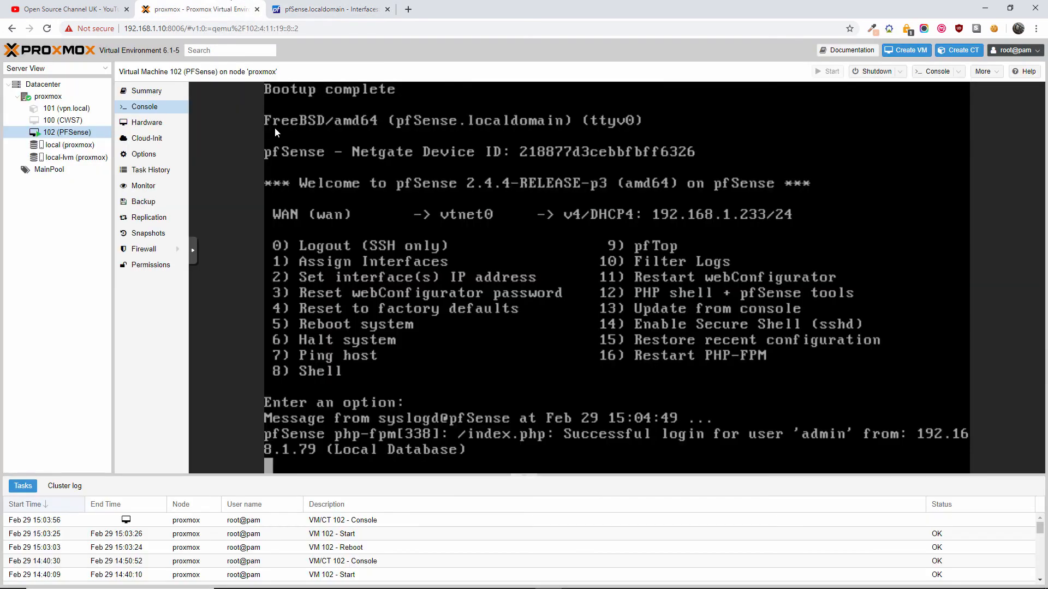
pyautogui.click(164, 123)
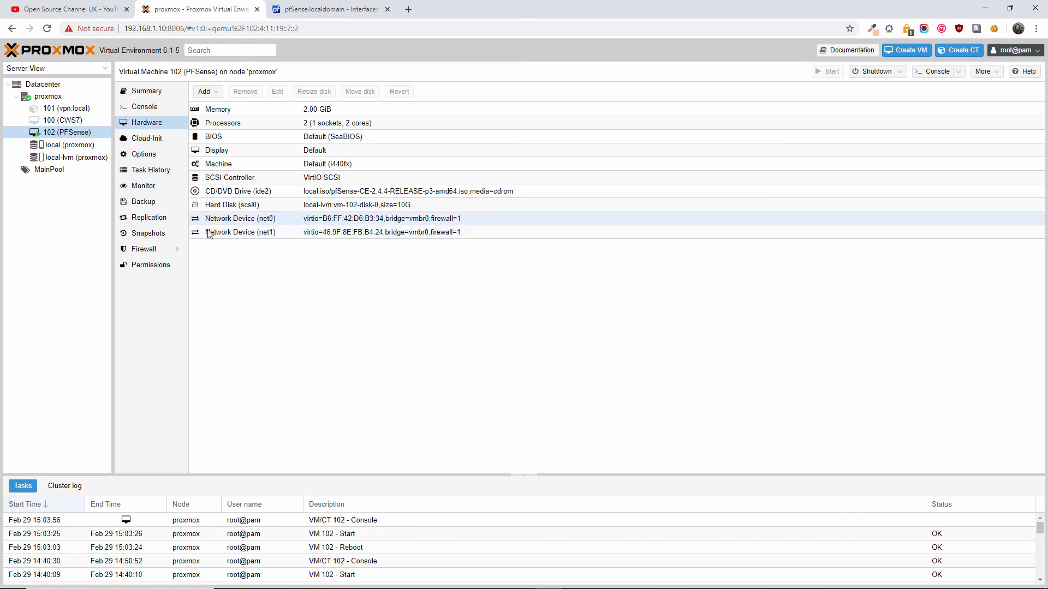
pyautogui.click(206, 92)
pyautogui.click(240, 133)
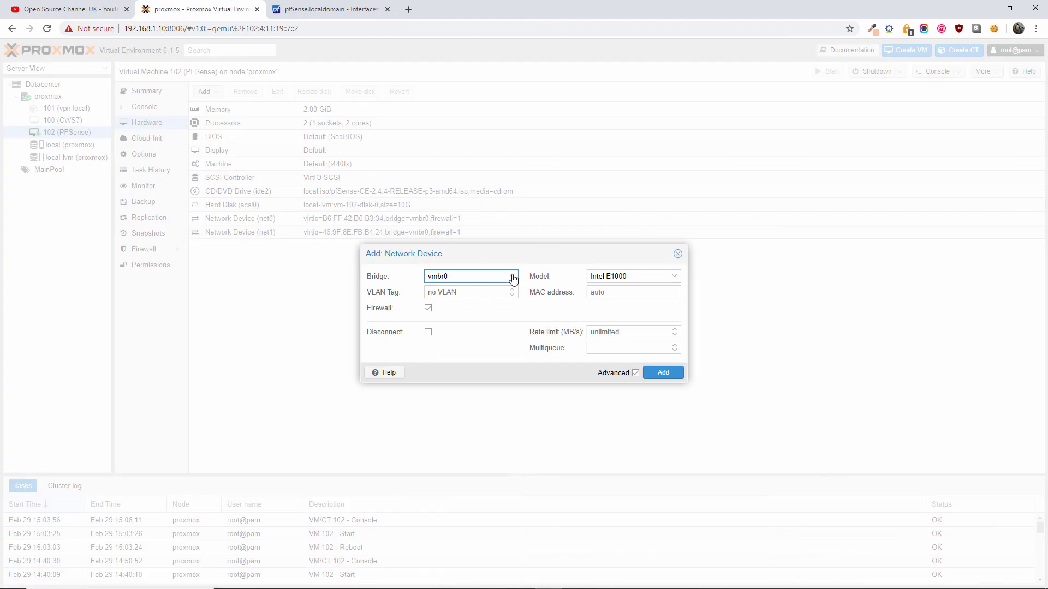
pyautogui.click(513, 275)
pyautogui.click(512, 275)
pyautogui.click(641, 274)
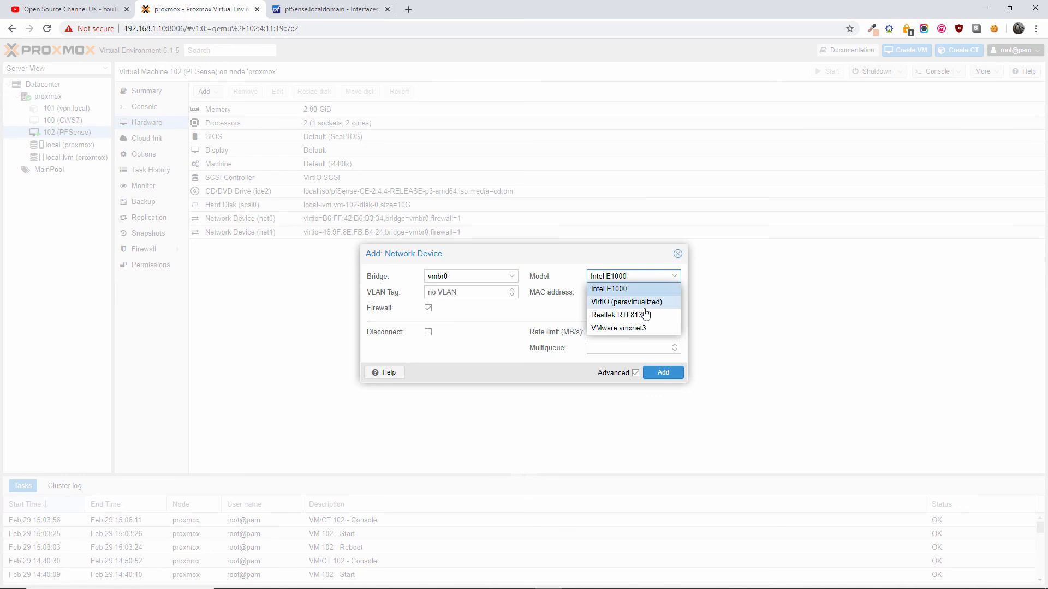
pyautogui.click(628, 302)
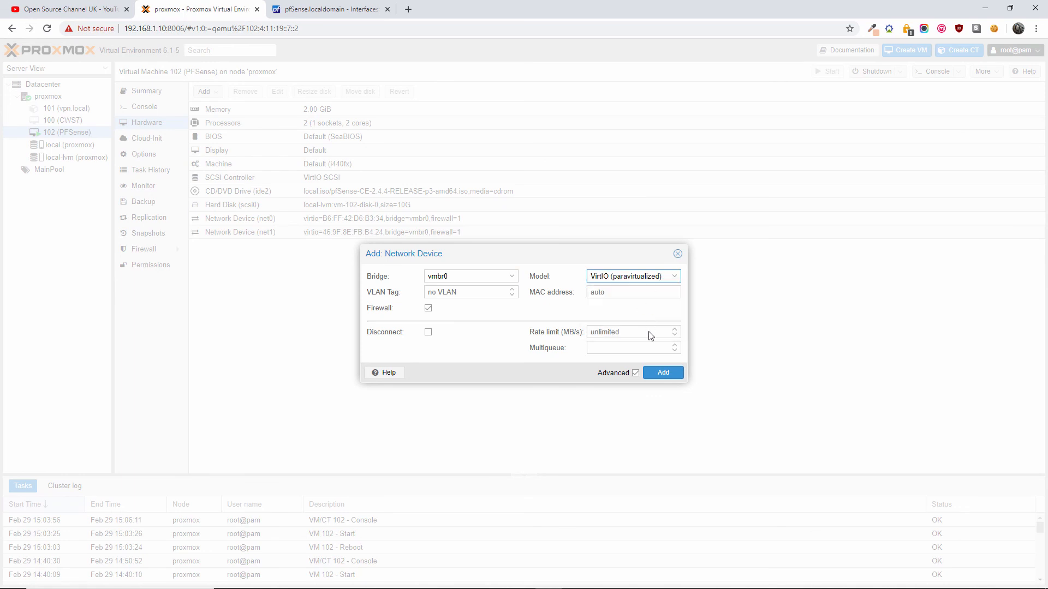
pyautogui.click(678, 255)
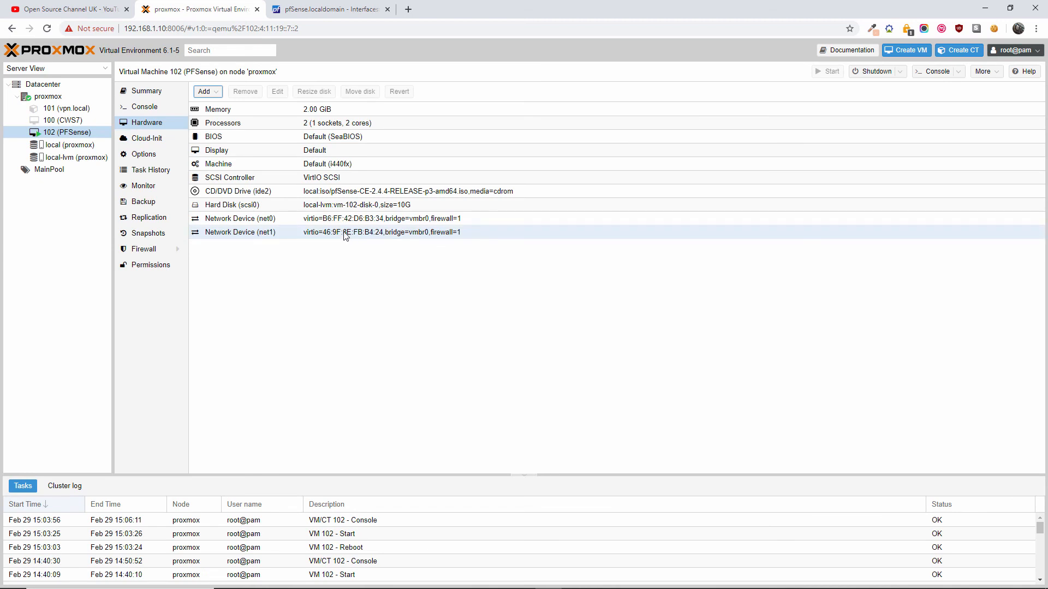
pyautogui.click(303, 9)
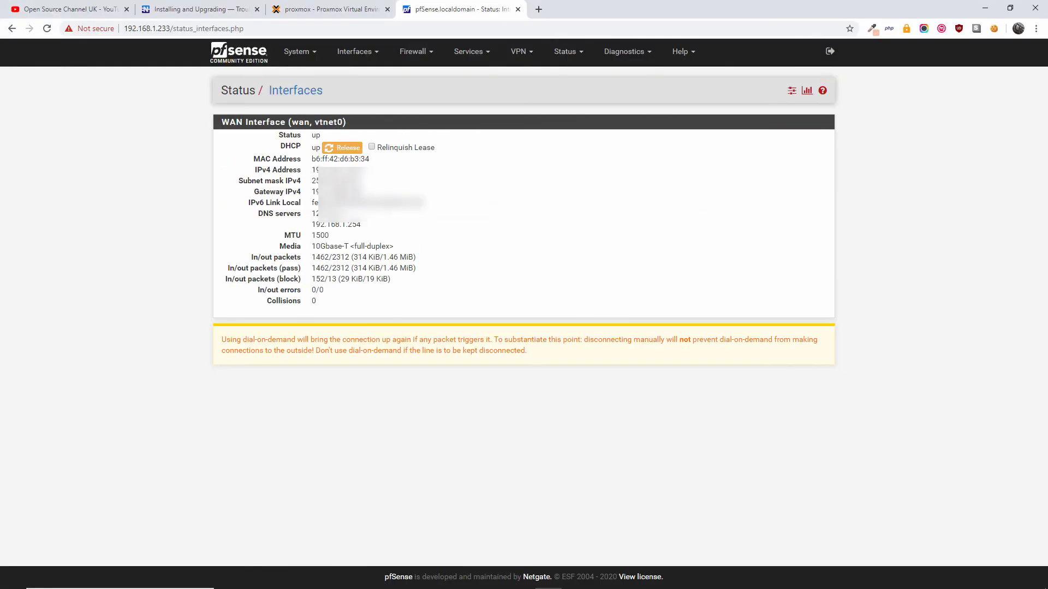
# - Check the WAN MAC and media details, browse the Firewall, Services, VPN, Status and Diagnostics menus, then open System > Advanced
pyautogui.moveTo(312, 158); pyautogui.dragTo(365, 258)
pyautogui.click(434, 200)
pyautogui.click(426, 59)
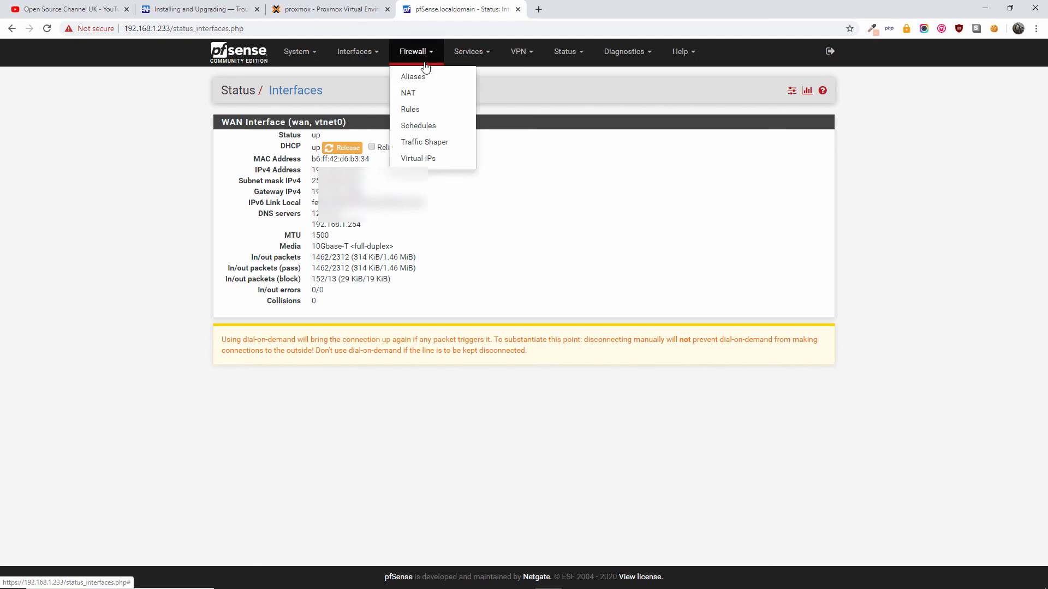
pyautogui.click(468, 52)
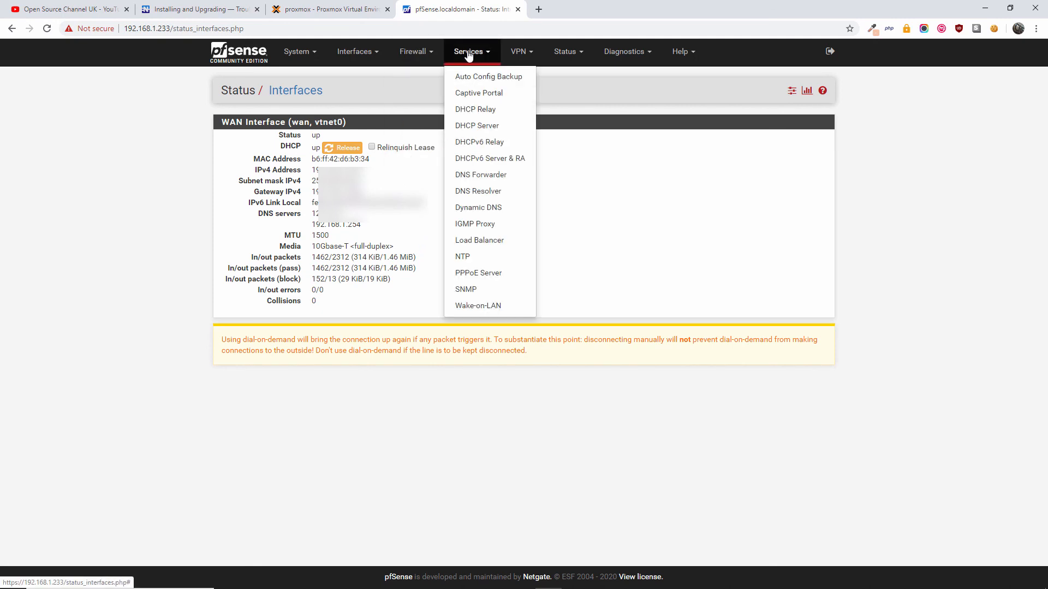
pyautogui.click(532, 61)
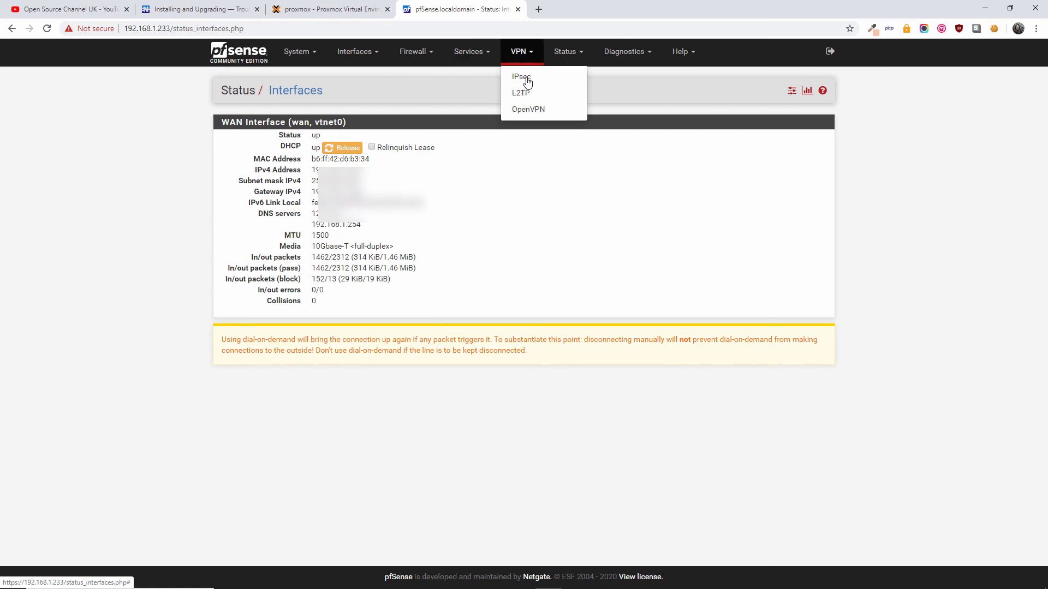
pyautogui.click(571, 60)
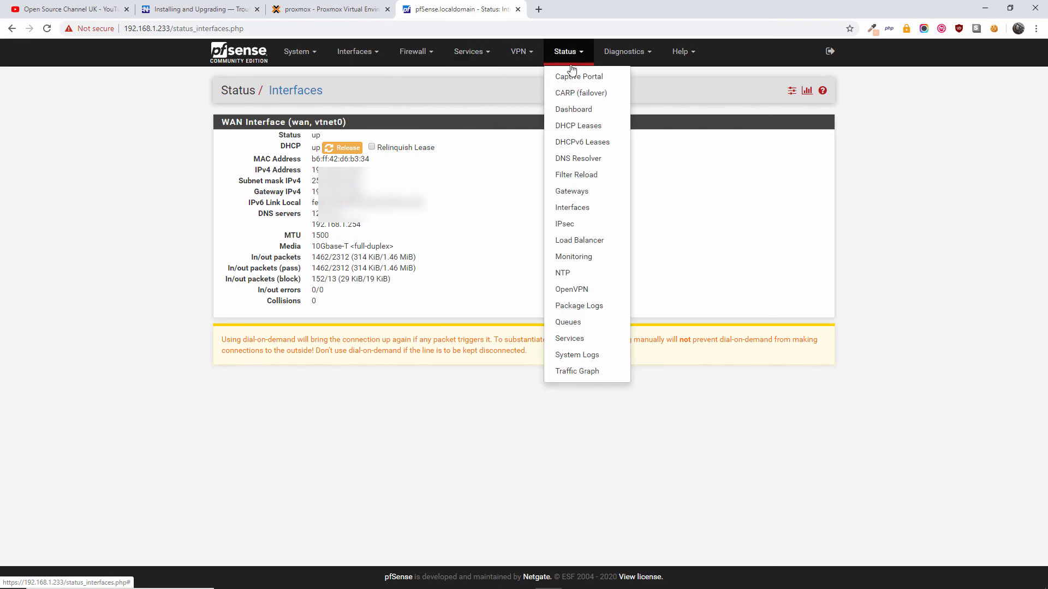
pyautogui.click(628, 52)
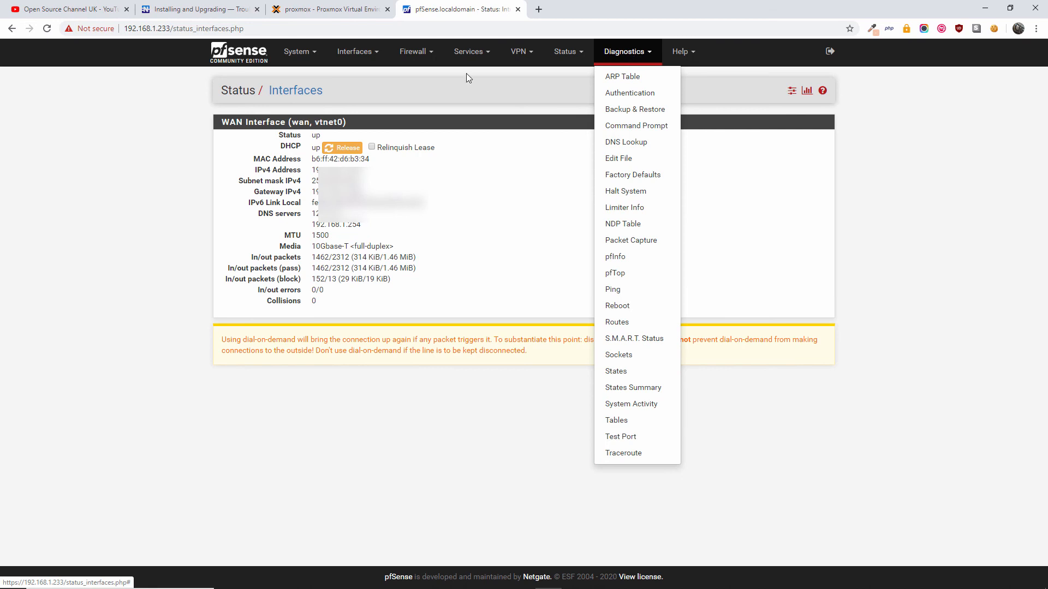
pyautogui.click(312, 62)
pyautogui.click(309, 81)
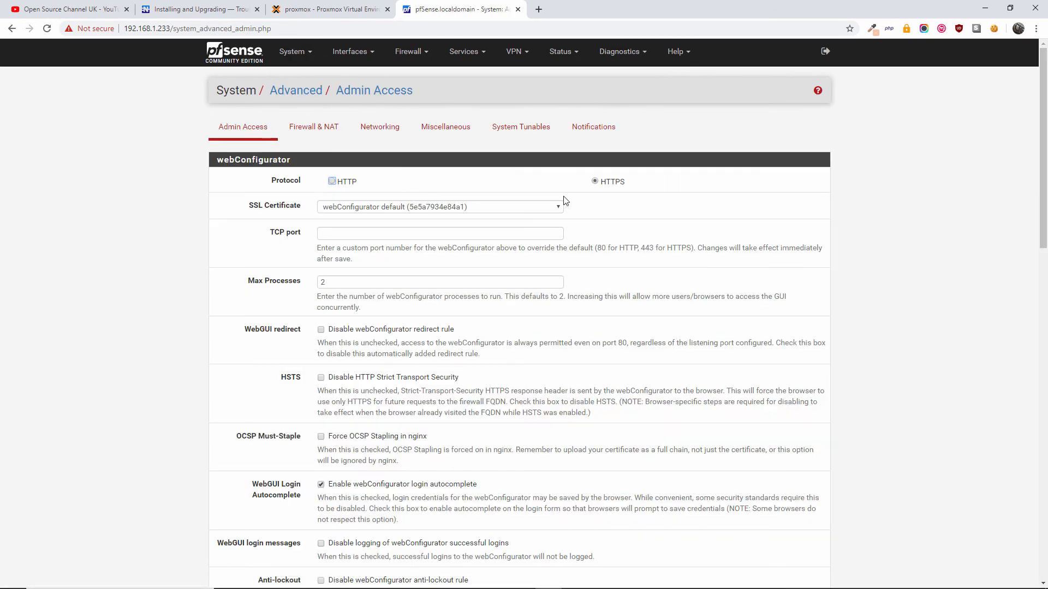
# - Scroll through the Admin Access settings, then switch to the Open Source Channel UK YouTube tab
pyautogui.scroll(-3, 564, 201)
pyautogui.scroll(-14, 565, 197)
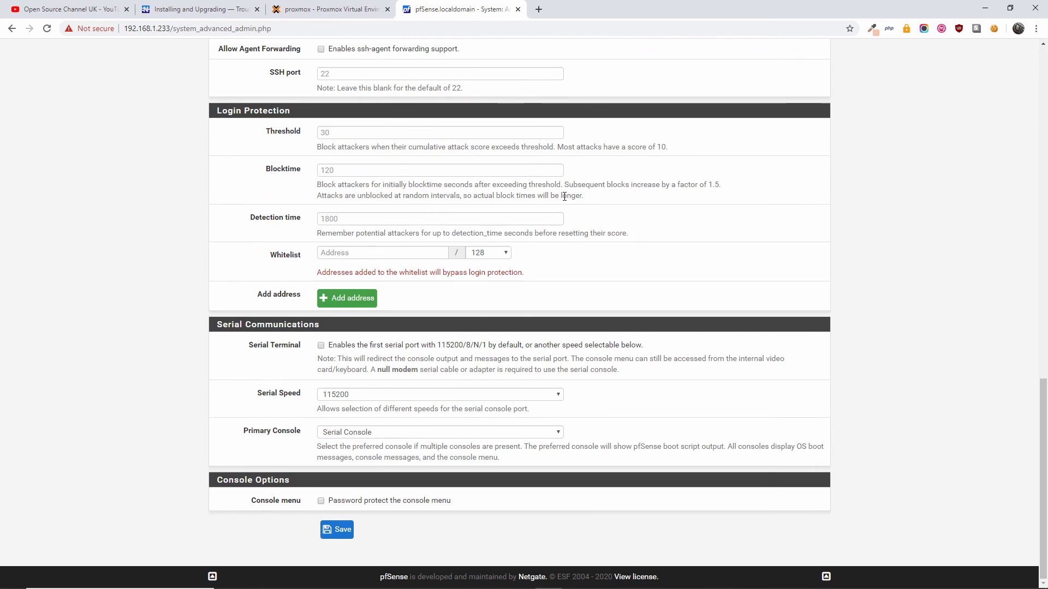
pyautogui.scroll(17, 564, 196)
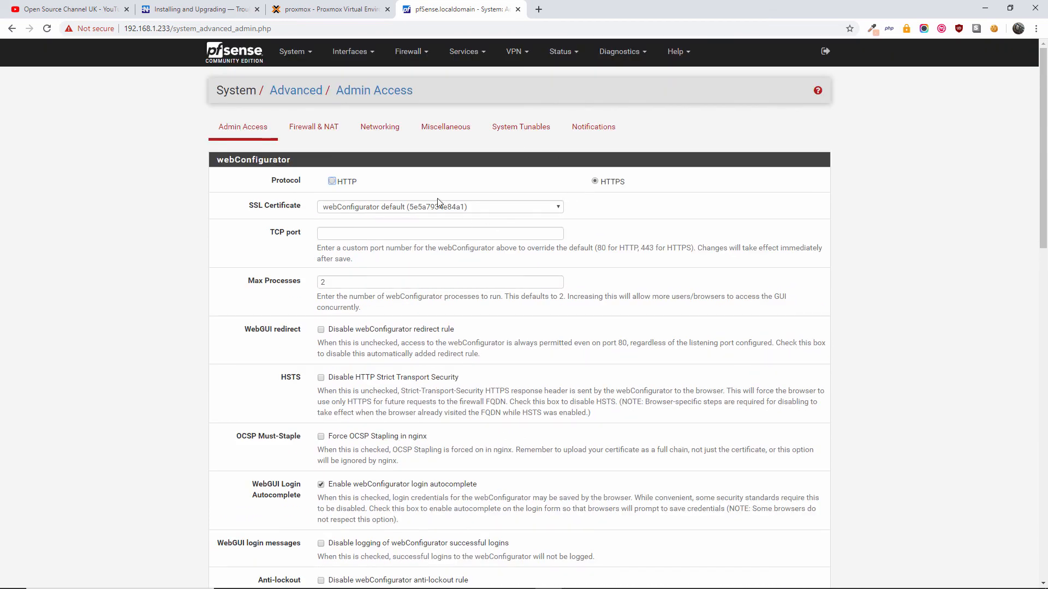
pyautogui.click(54, 4)
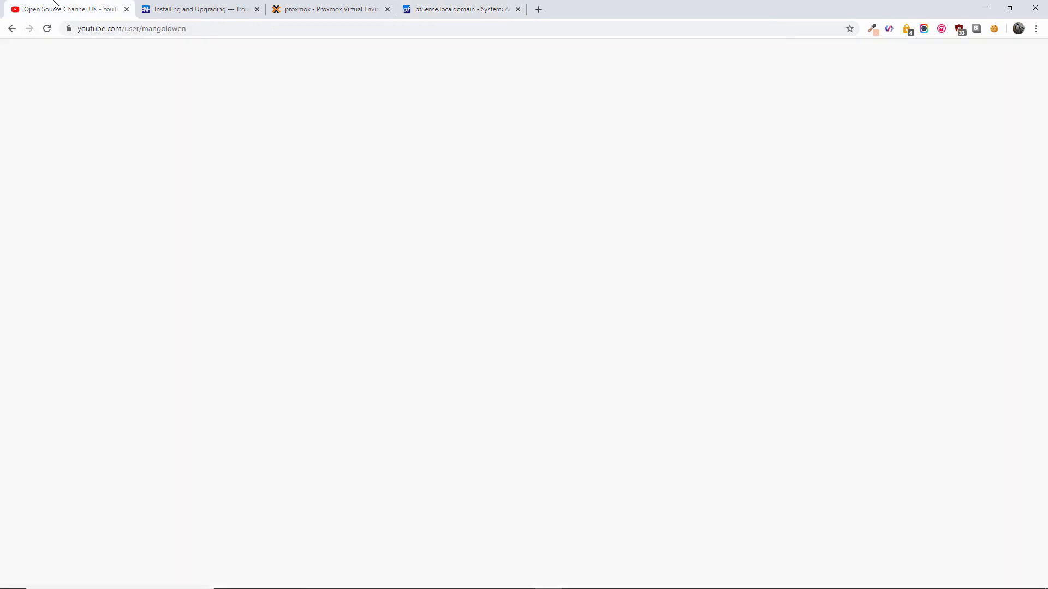